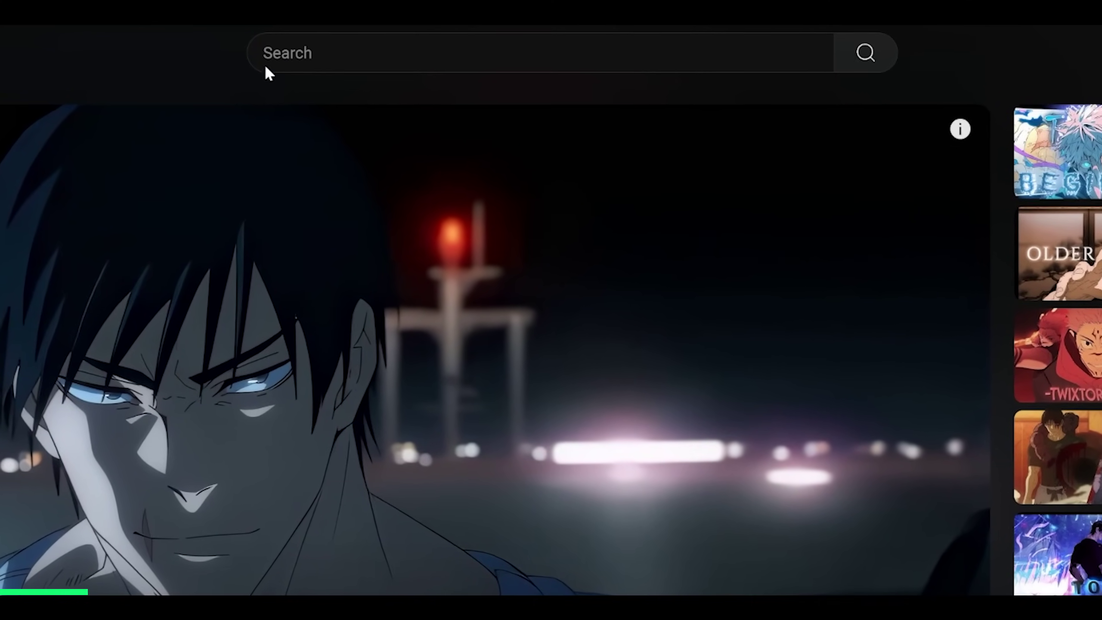
Search YouTube for "twixtor"
{"action": "left_click", "coordinate": [280, 53]}
{"action": "type", "text": "twixtoer"}
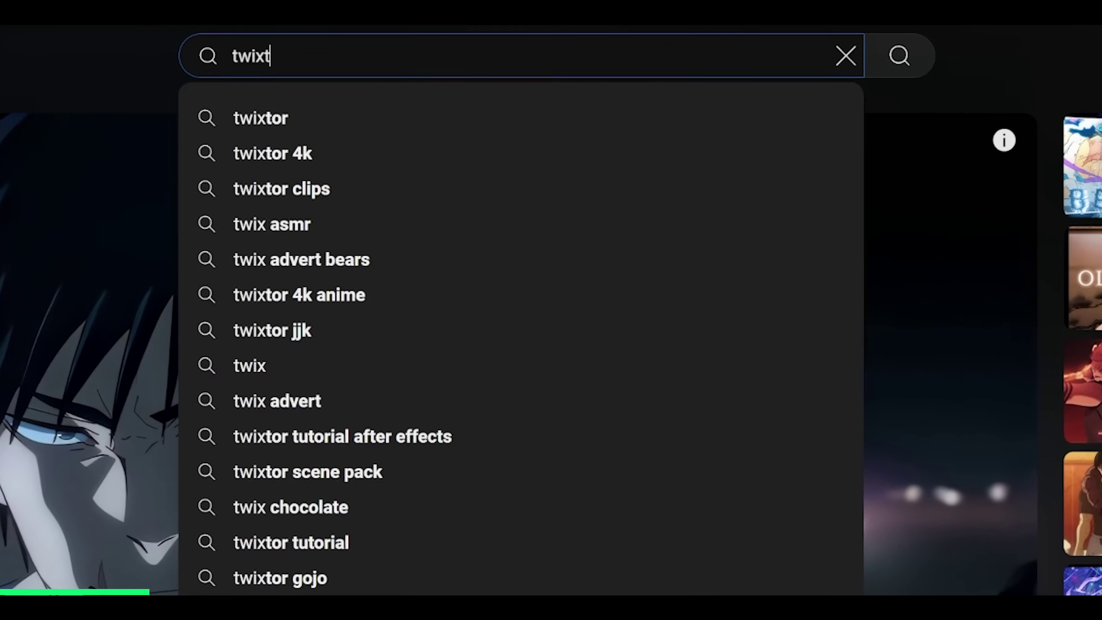
{"action": "key", "text": "BackSpace"}
{"action": "key", "text": "BackSpace"}
{"action": "type", "text": "r"}
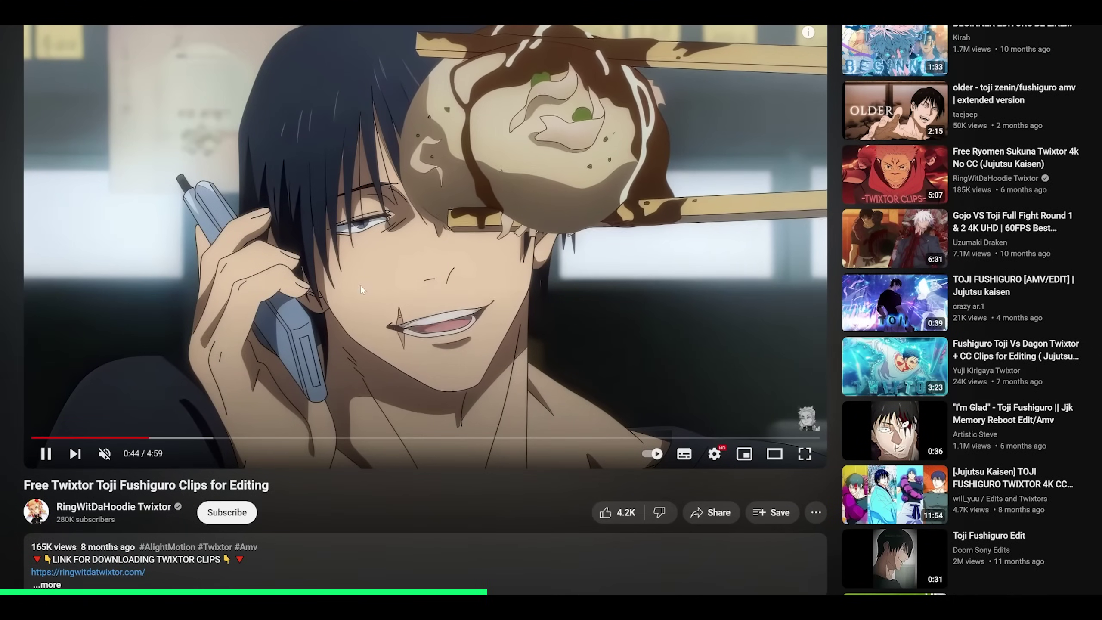
Expand the description of the "Free Twixtor Toji Fushiguro Clips for Editing" video to reach the clip download link
{"action": "scroll", "coordinate": [375, 391], "scroll_direction": "down", "scroll_amount": 2}
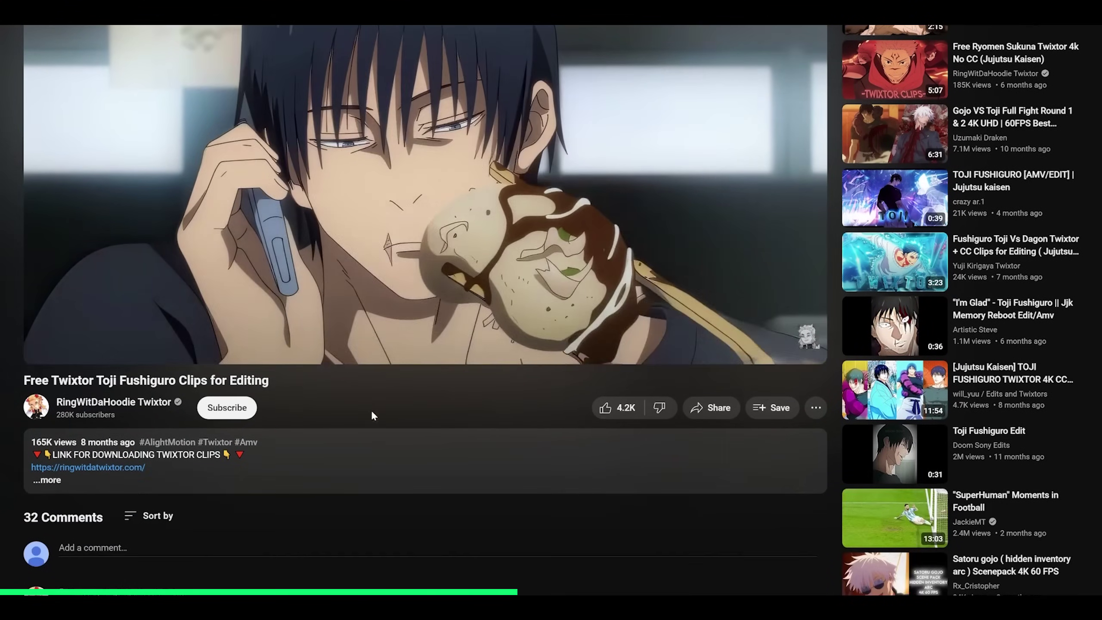
{"action": "left_click", "coordinate": [255, 444]}
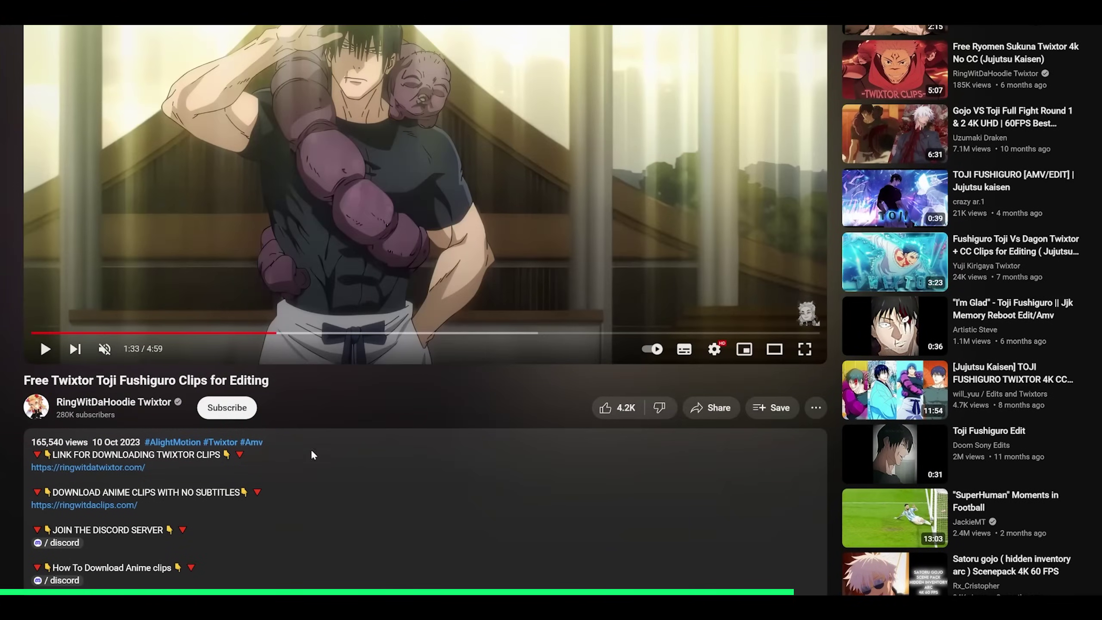
{"action": "scroll", "coordinate": [377, 434], "scroll_direction": "up", "scroll_amount": 1}
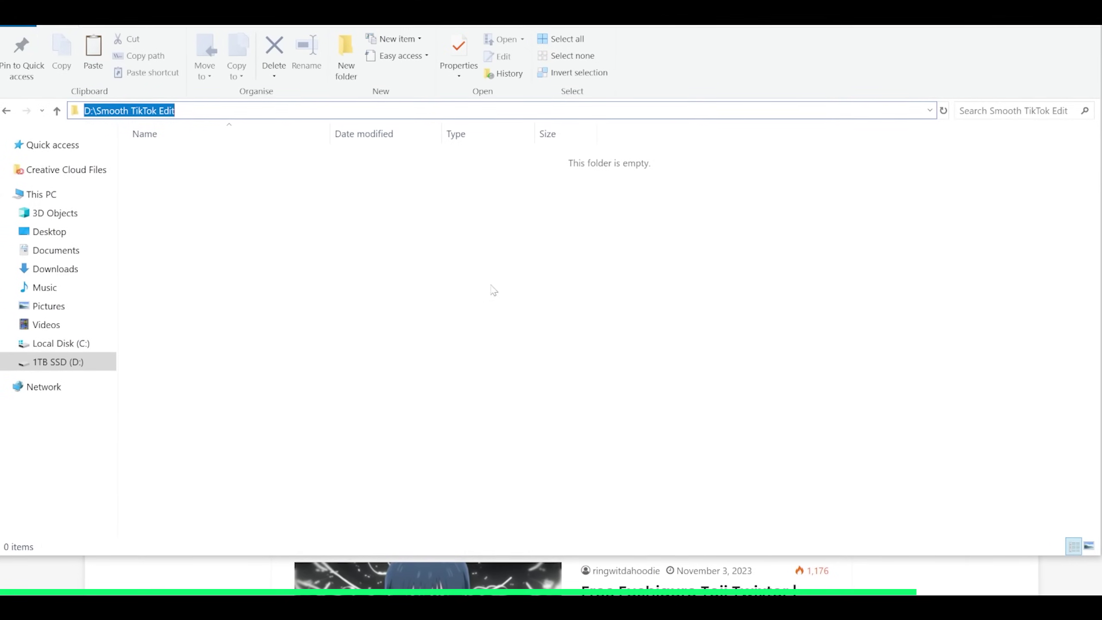
Paste the downloaded Toji clip into the Smooth TikTok Edit folder and rename it "toji twixtor"
{"action": "left_click_drag", "start_coordinate": [177, 195], "coordinate": [689, 303]}
{"action": "key", "text": "ctrl+v"}
{"action": "left_click", "coordinate": [244, 162]}
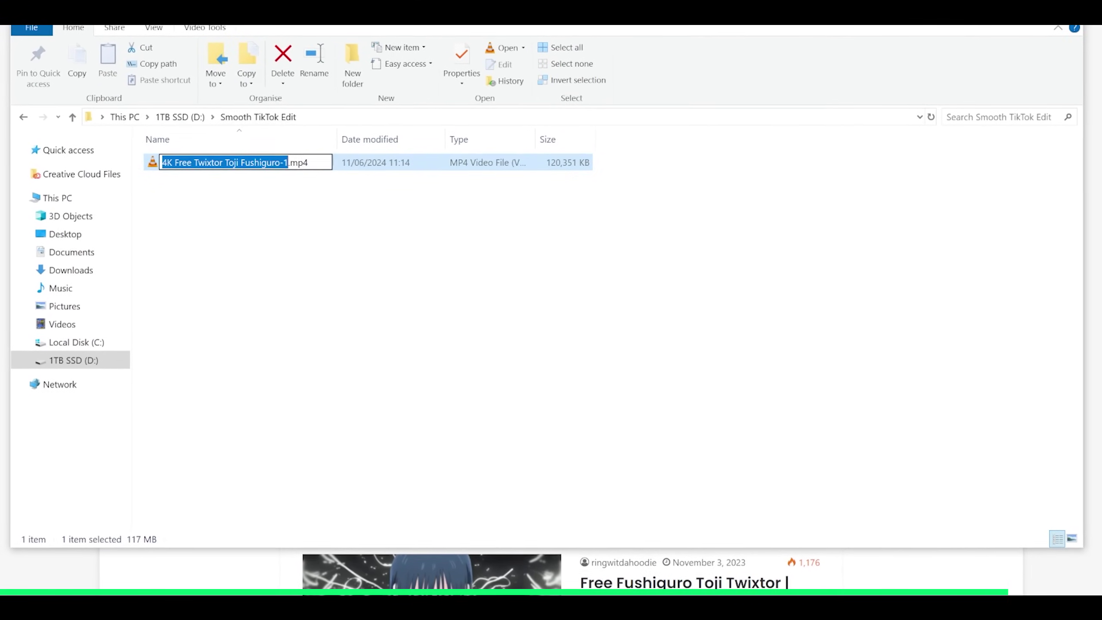
{"action": "type", "text": "tojji "}
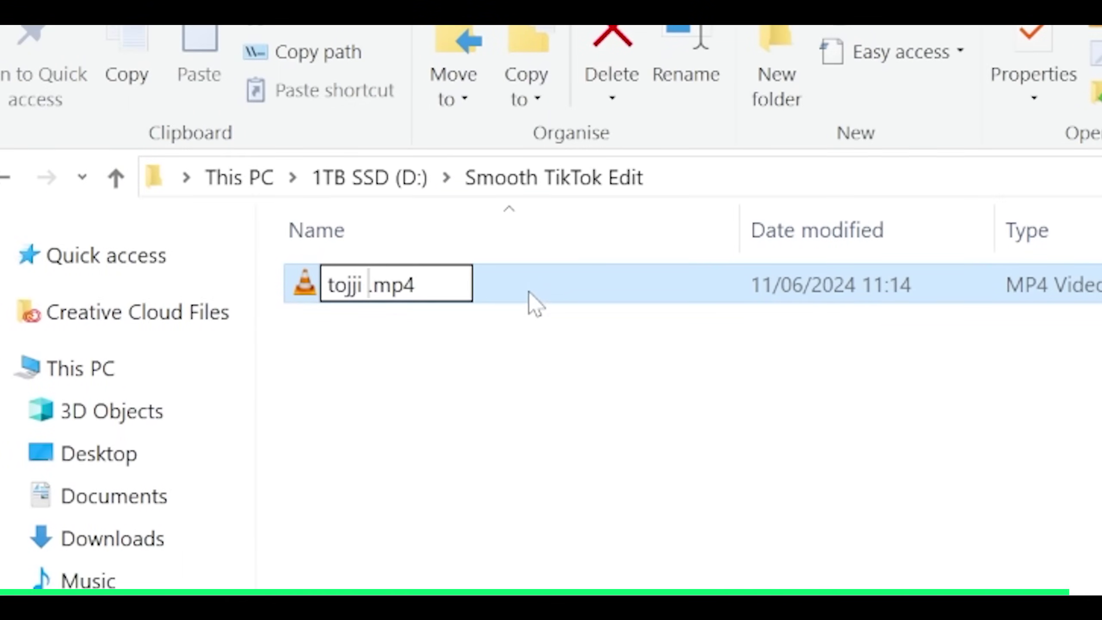
{"action": "type", "text": "twixtor"}
{"action": "key", "text": "Return"}
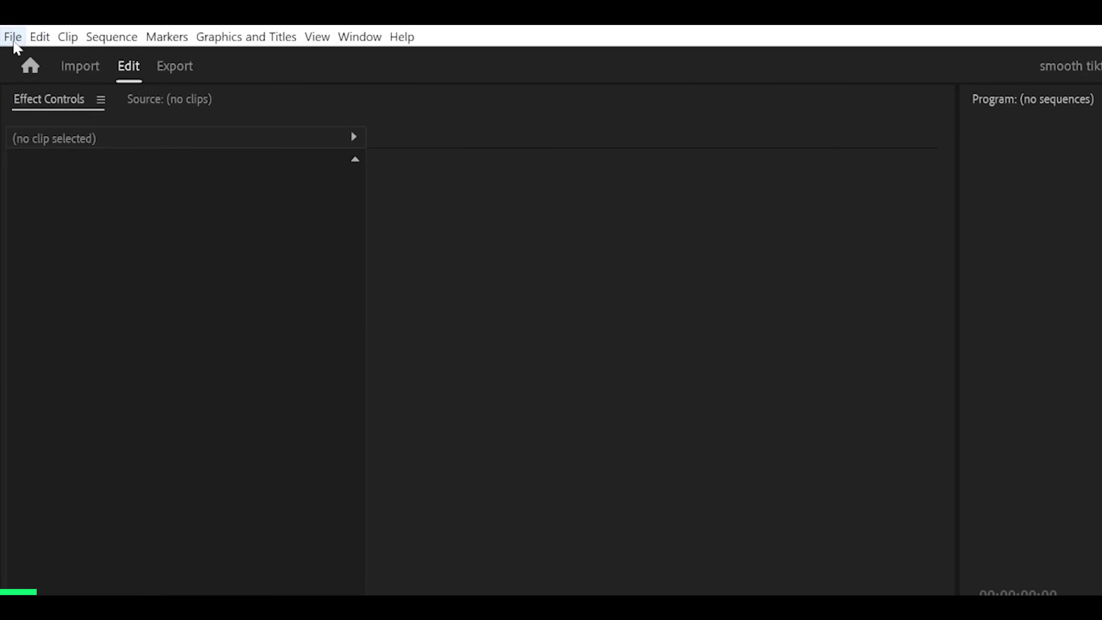
In Premiere Pro, create a new sequence named MAIN from the custom vertical 1080 by 1920, 60 fps preset
{"action": "left_click", "coordinate": [14, 42]}
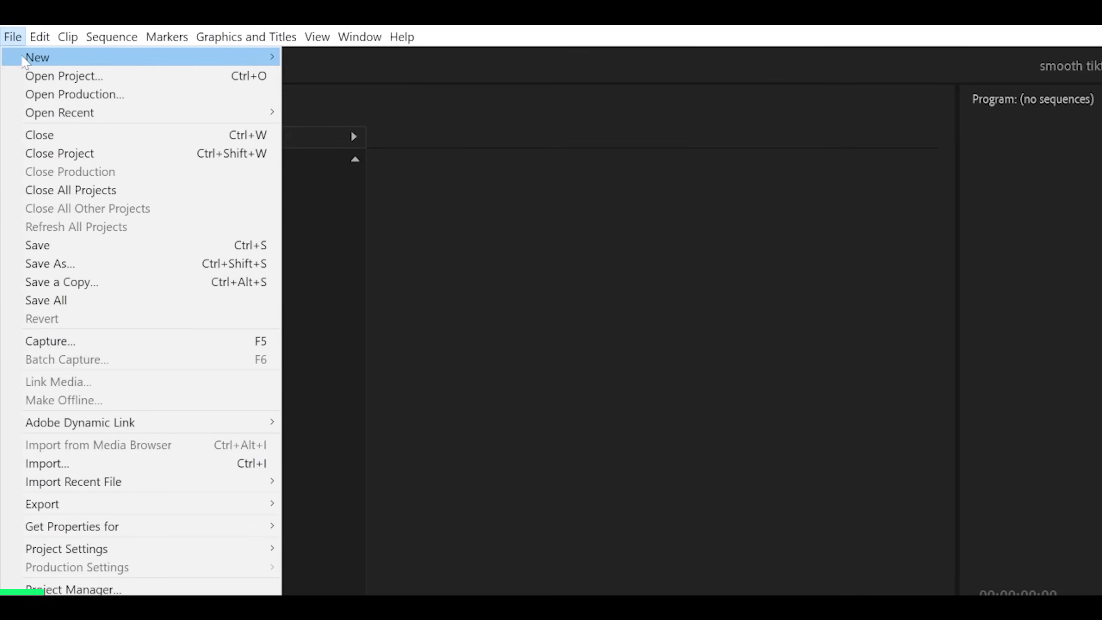
{"action": "mouse_move", "coordinate": [173, 57]}
{"action": "left_click", "coordinate": [330, 95]}
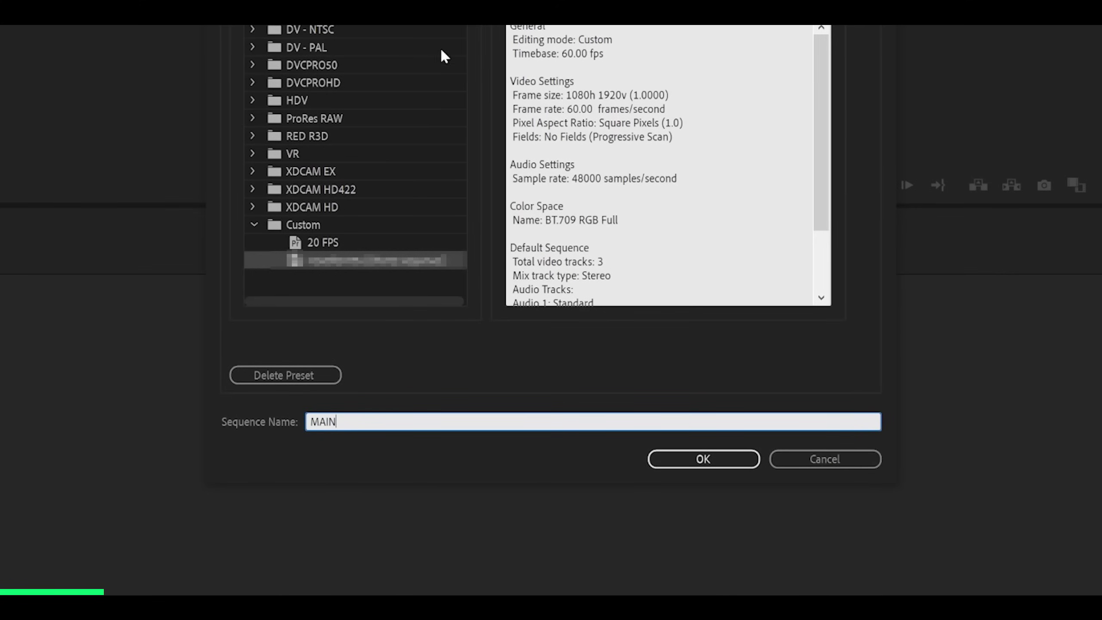
{"action": "left_click", "coordinate": [702, 460]}
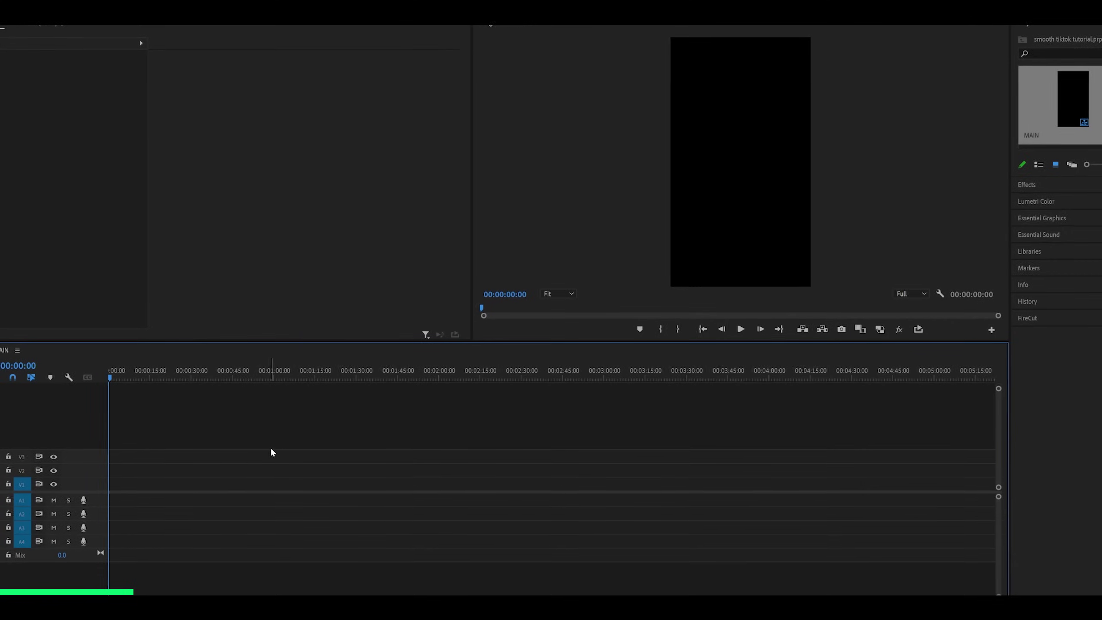
Set the MAIN sequence's frame size to 1080 horizontal by 1440 vertical
{"action": "left_click", "coordinate": [112, 34]}
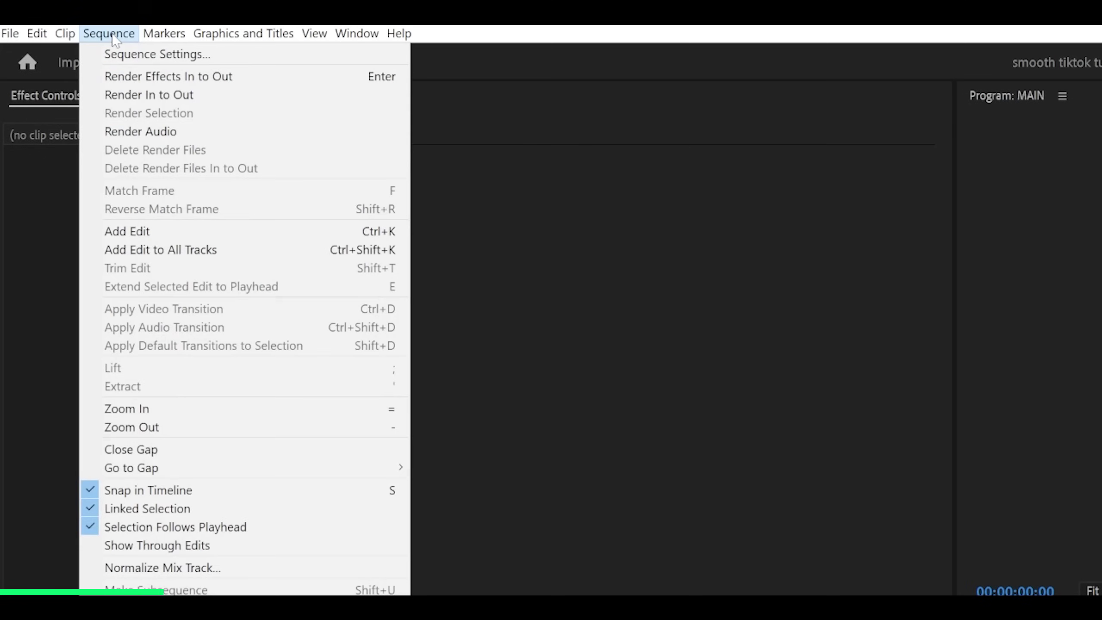
{"action": "left_click", "coordinate": [146, 55]}
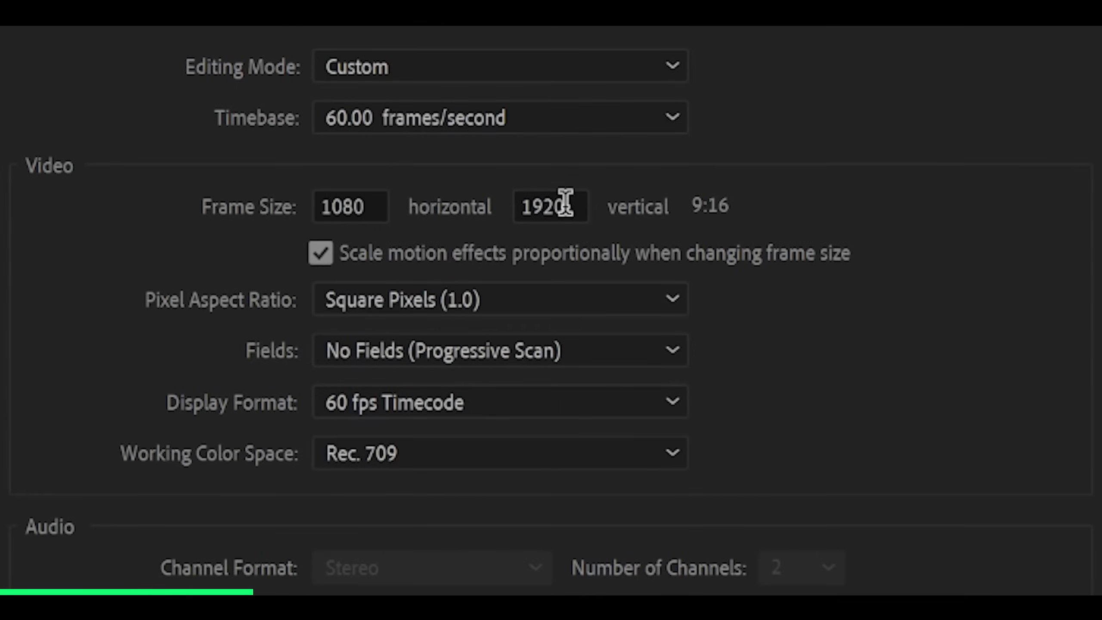
{"action": "type", "text": "40"}
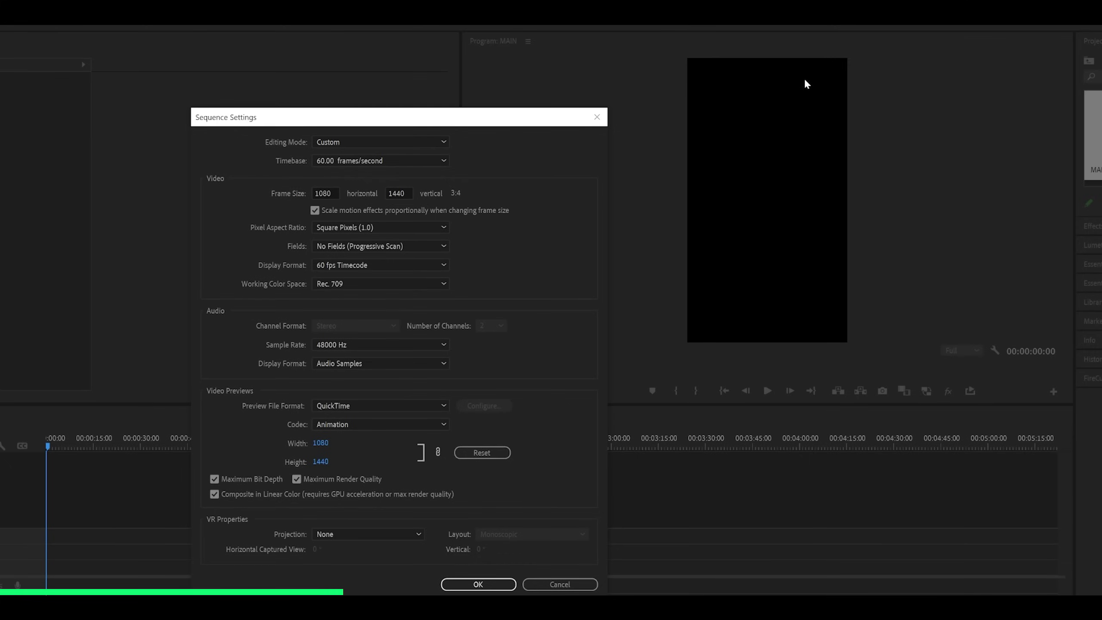
{"action": "left_click", "coordinate": [486, 586]}
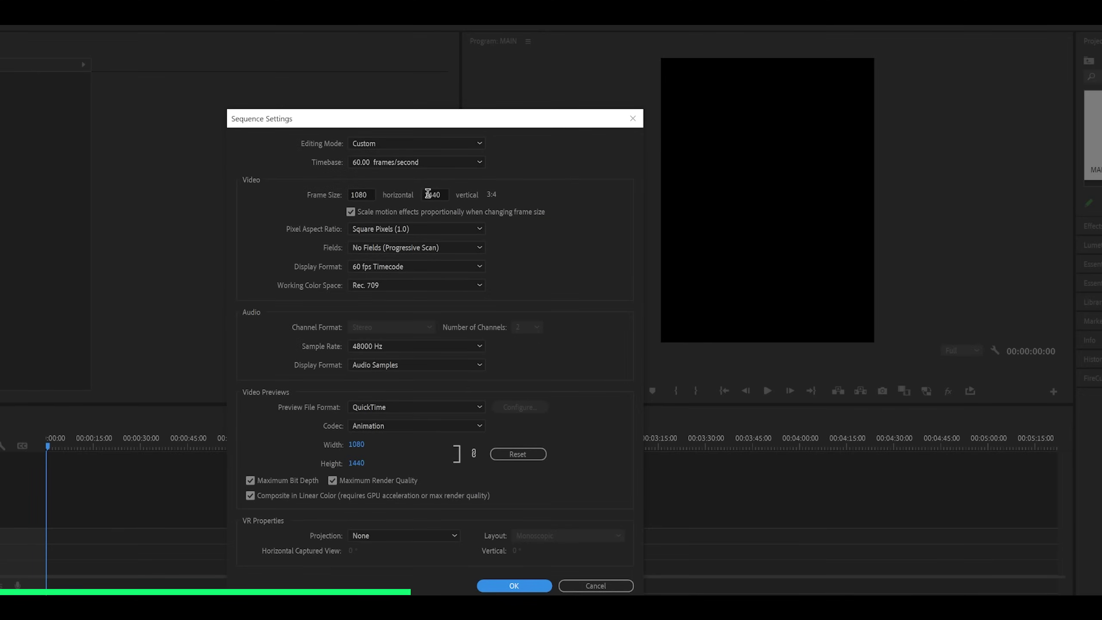
Check the Timebase and Editing Mode options, keep 60.00 frames/second and Custom, and apply the sequence settings
{"action": "left_click", "coordinate": [383, 164]}
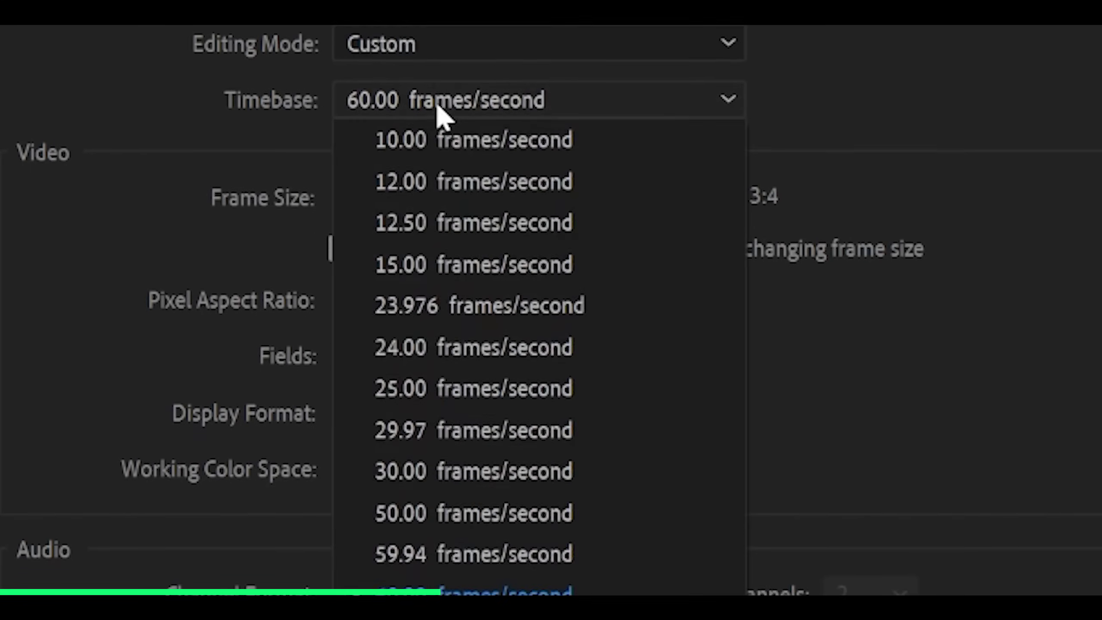
{"action": "left_click", "coordinate": [434, 594]}
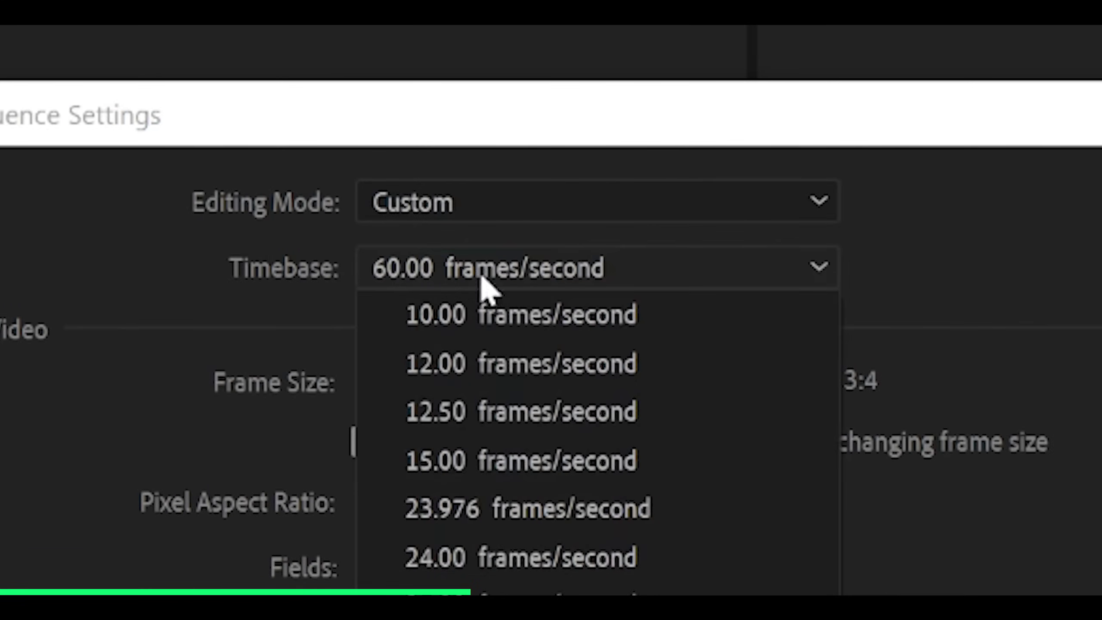
{"action": "left_click", "coordinate": [467, 206]}
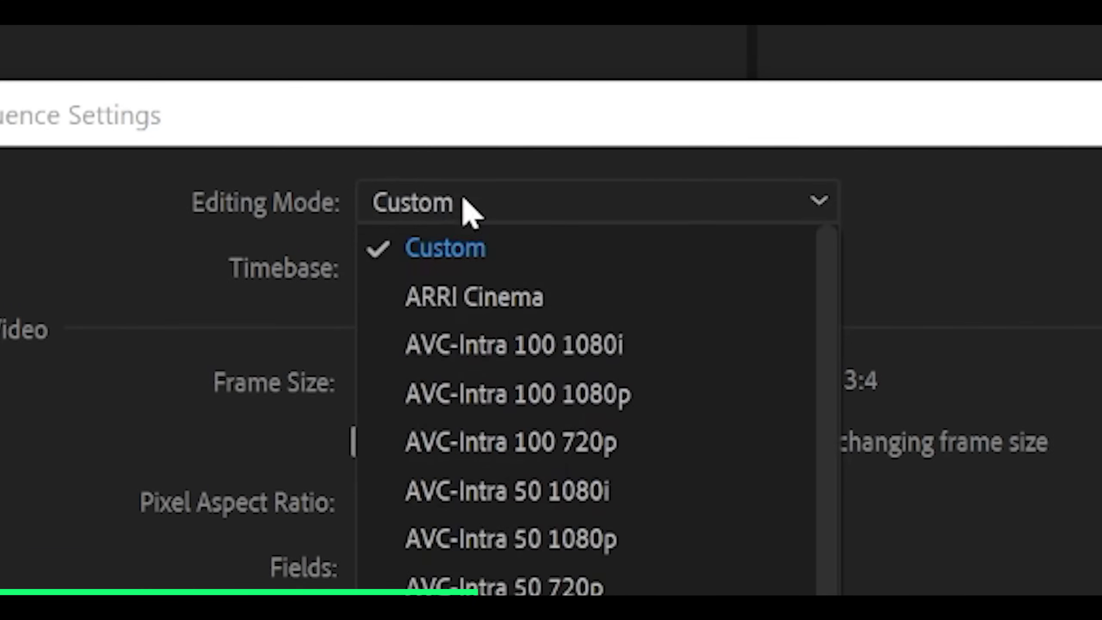
{"action": "left_click", "coordinate": [401, 212]}
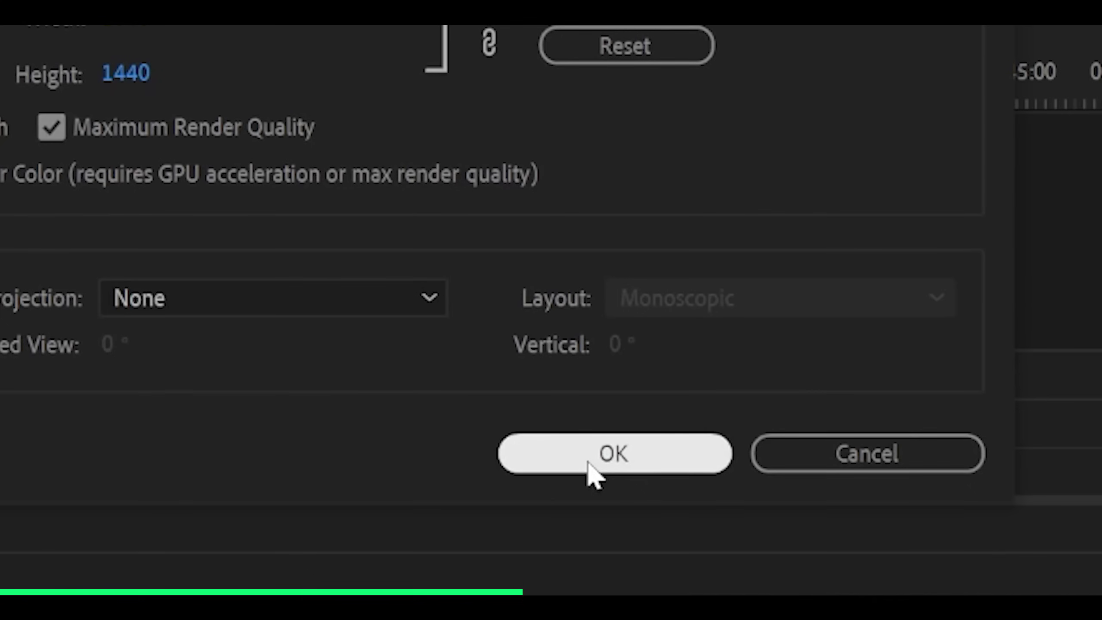
{"action": "left_click", "coordinate": [599, 453]}
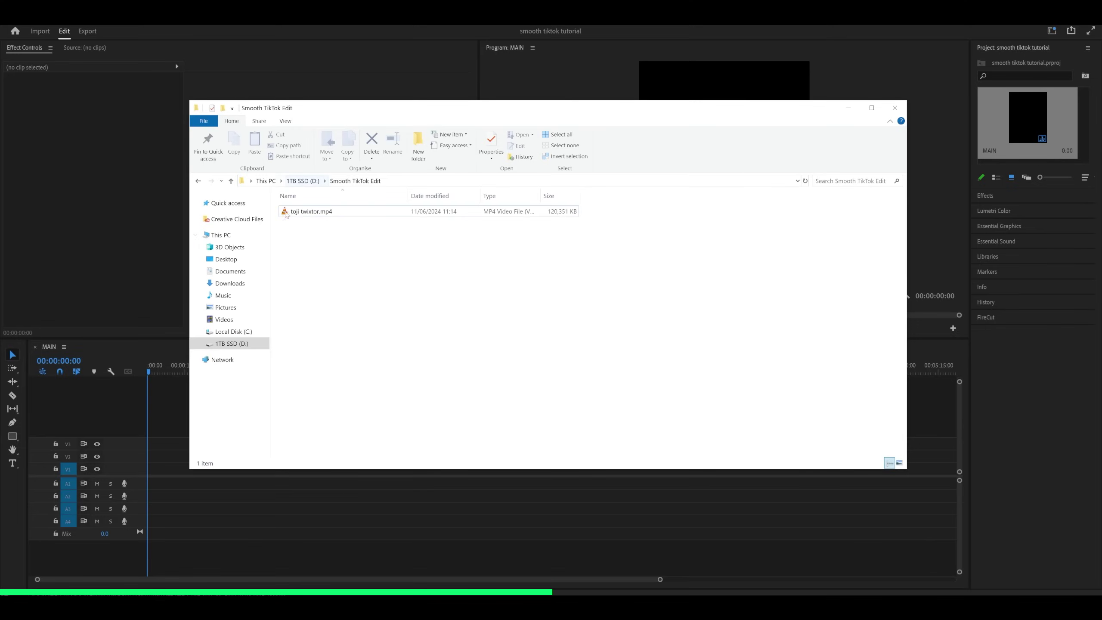
Place toji twixtor.mp4 at the start of the MAIN sequence, keeping the existing sequence settings
{"action": "left_click_drag", "start_coordinate": [318, 213], "coordinate": [146, 471]}
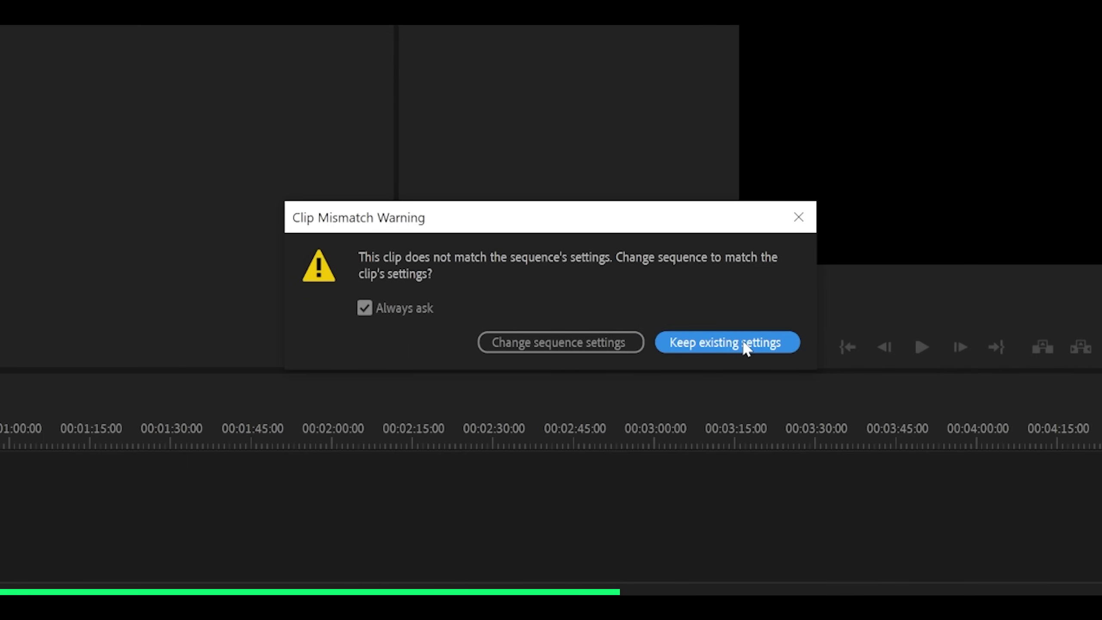
{"action": "left_click", "coordinate": [745, 344]}
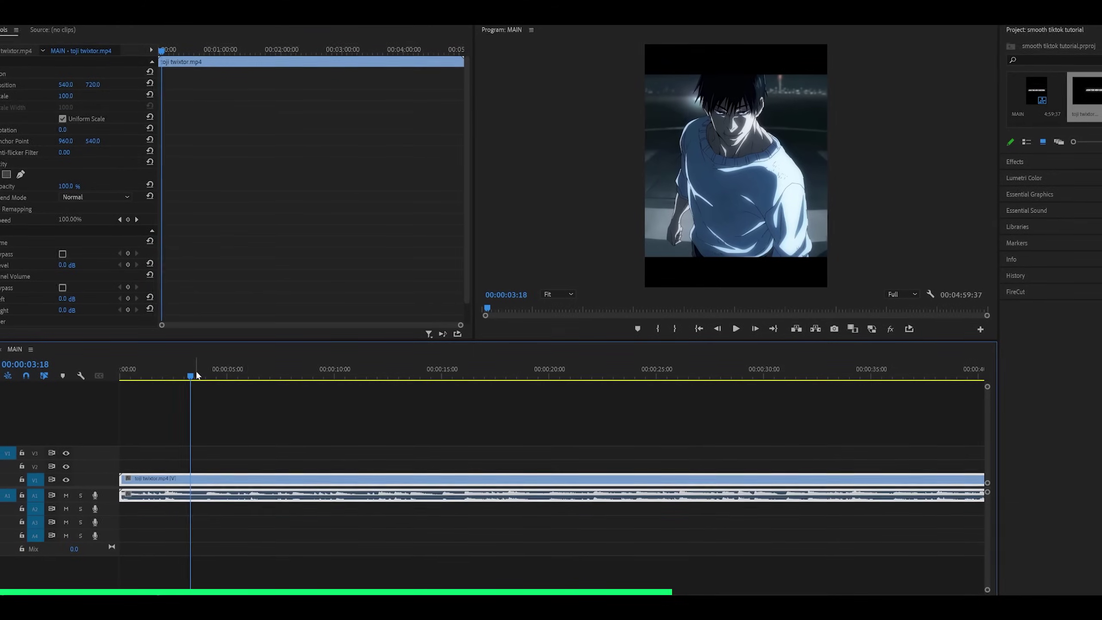
Scale the clip to 134 so it fills the vertical frame, checking the enlarged preview at 00:00:04:25
{"action": "left_click_drag", "start_coordinate": [200, 371], "coordinate": [217, 373]}
{"action": "key", "text": "grave"}
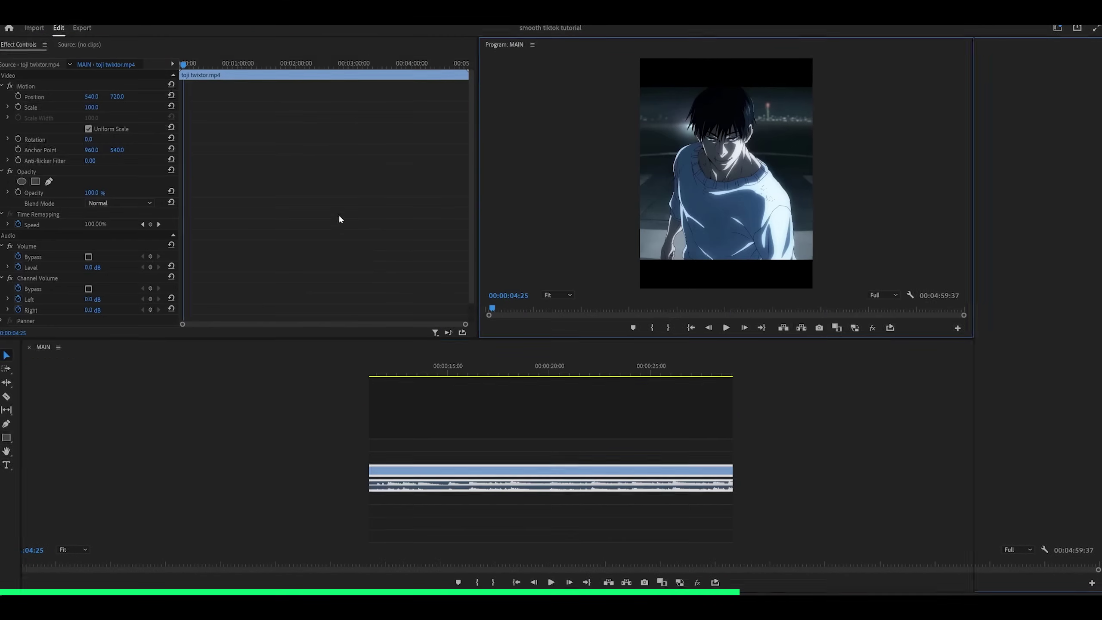
{"action": "left_click", "coordinate": [21, 46]}
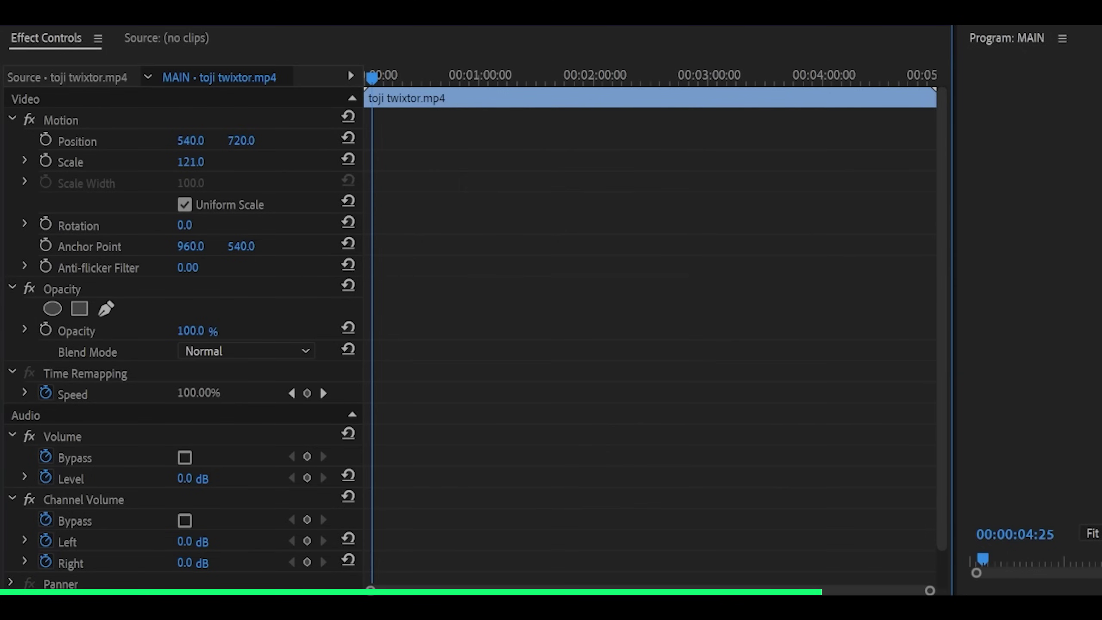
{"action": "left_click_drag", "start_coordinate": [191, 161], "coordinate": [201, 161]}
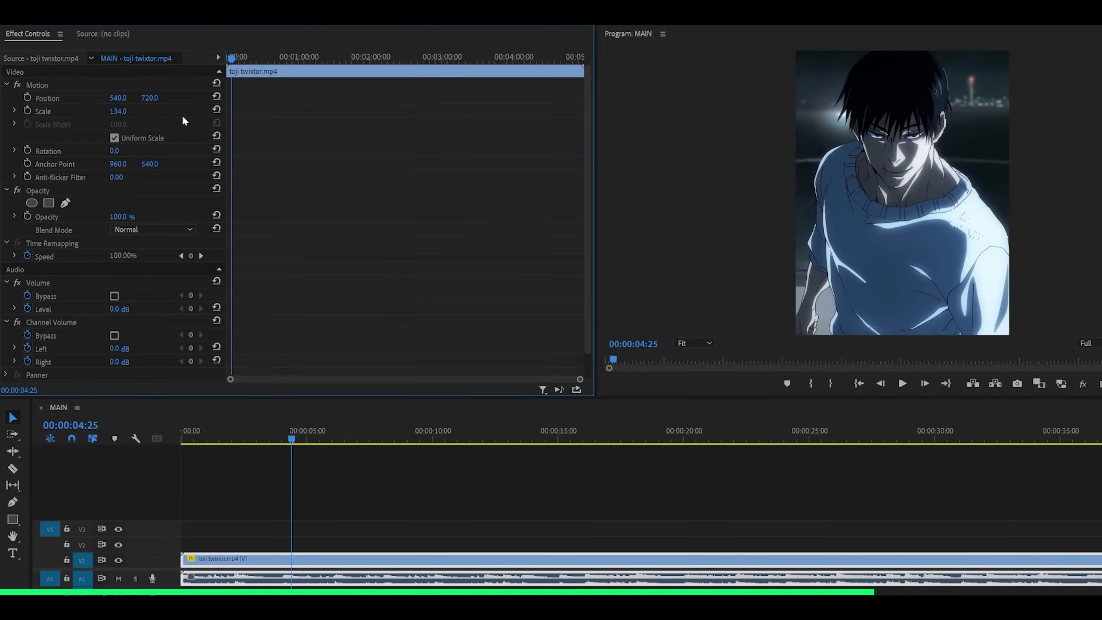
{"action": "key", "text": "grave"}
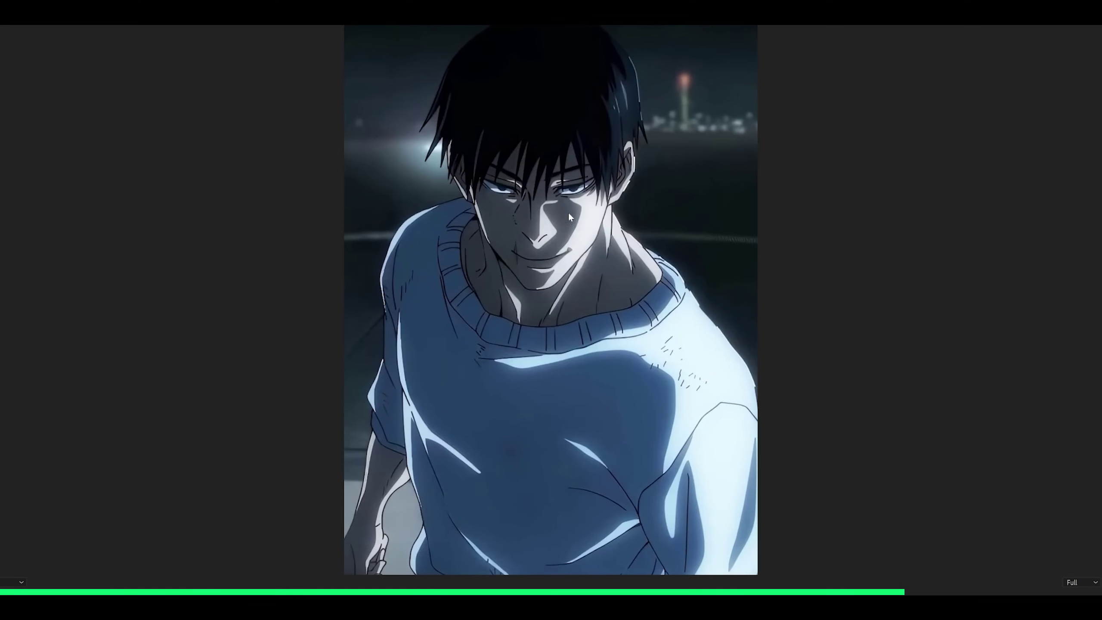
{"action": "key", "text": "grave"}
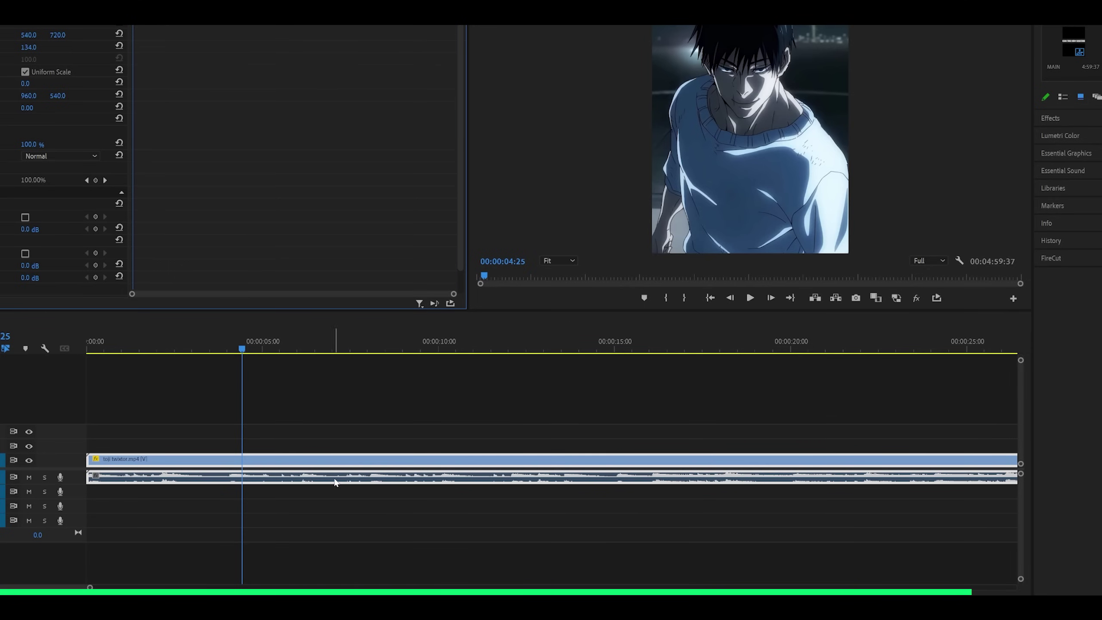
Detach the clip's audio from its video and remove the audio from the timeline
{"action": "right_click", "coordinate": [336, 461]}
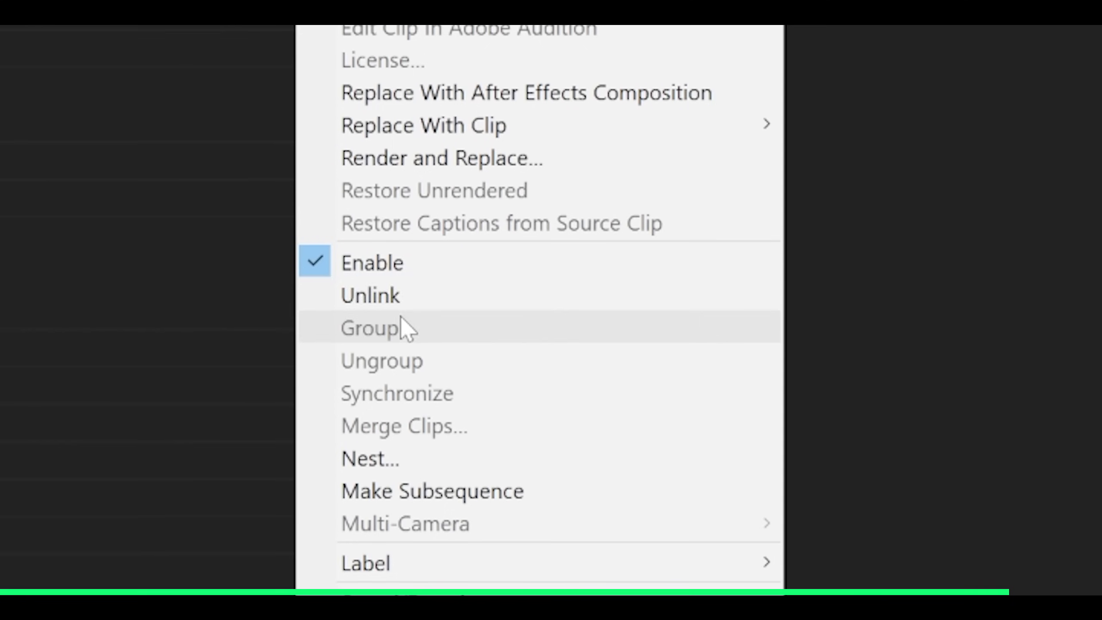
{"action": "left_click", "coordinate": [401, 296]}
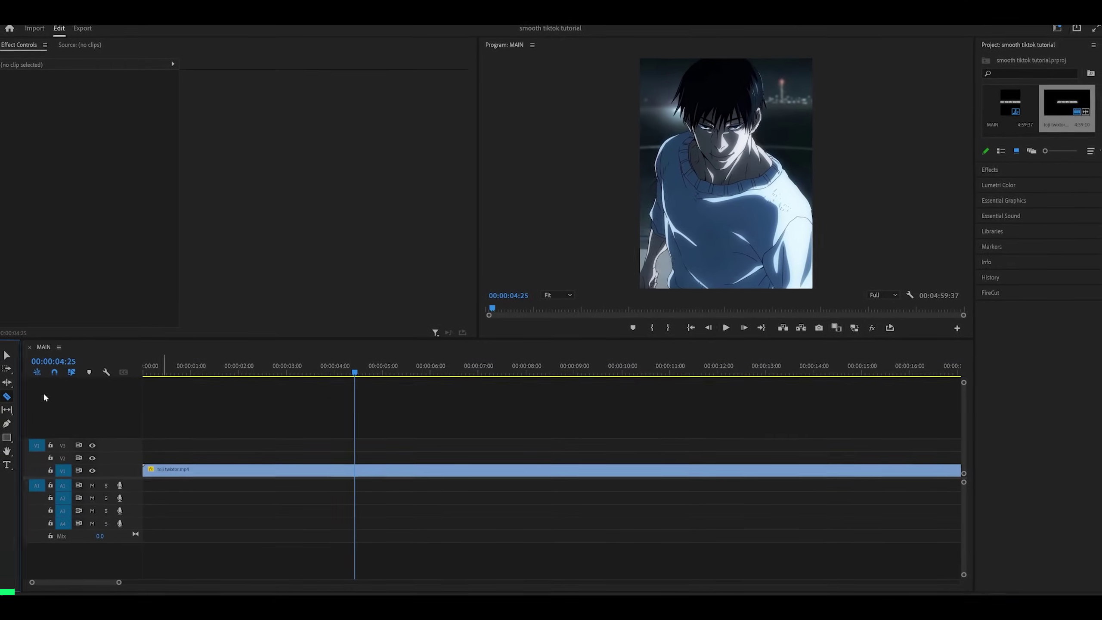
Cut the clip with the Razor tool at about 00:00:03:16 and at 00:00:03:53 to isolate a short shot
{"action": "left_click", "coordinate": [11, 396]}
{"action": "left_click", "coordinate": [333, 371]}
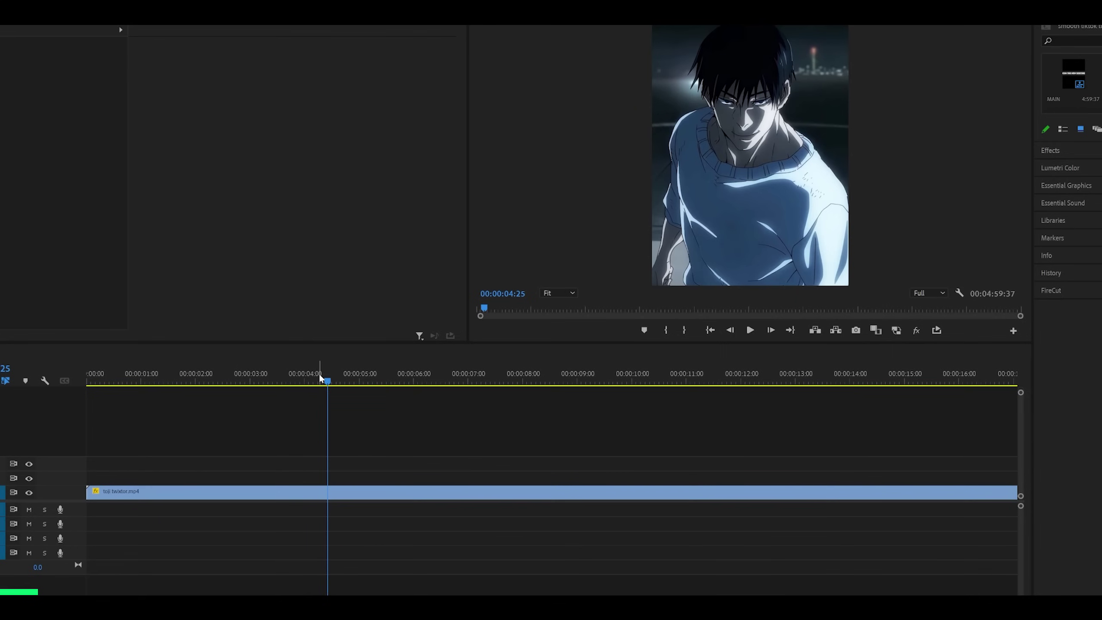
{"action": "left_click_drag", "start_coordinate": [299, 379], "coordinate": [274, 428]}
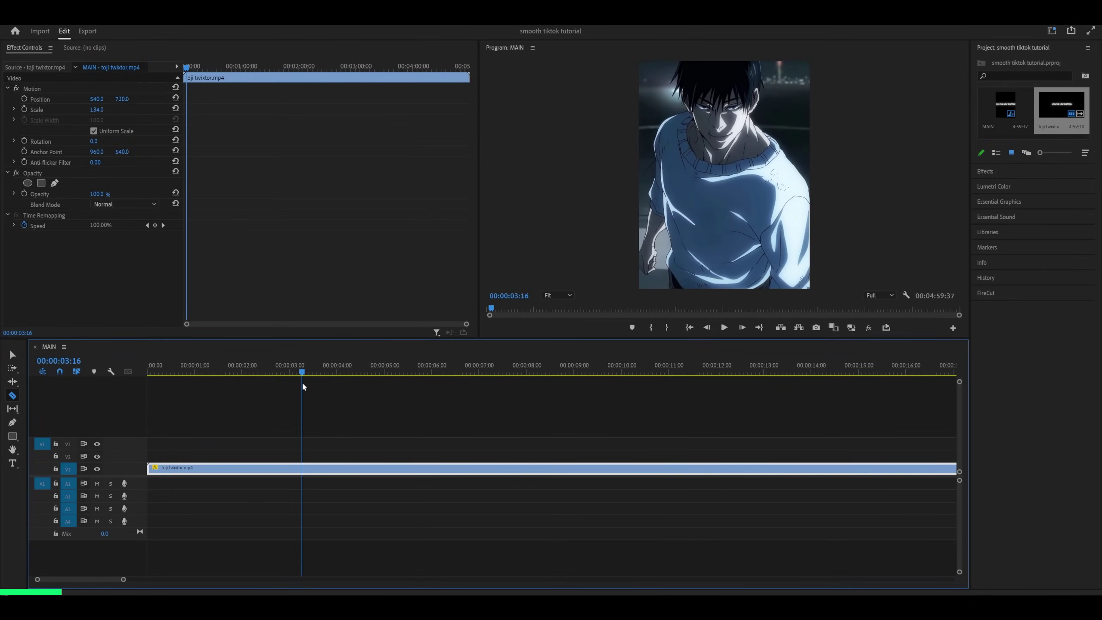
{"action": "left_click", "coordinate": [311, 468]}
{"action": "left_click", "coordinate": [278, 546]}
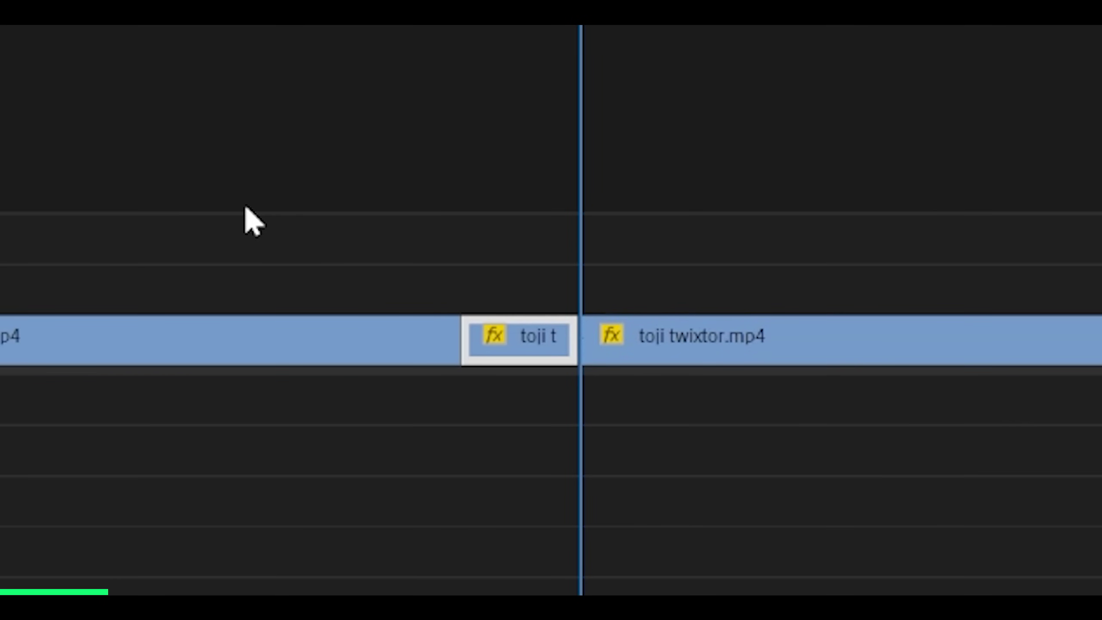
Delete the unused footage before the isolated shot and close the gap at the sequence start
{"action": "key", "text": "v"}
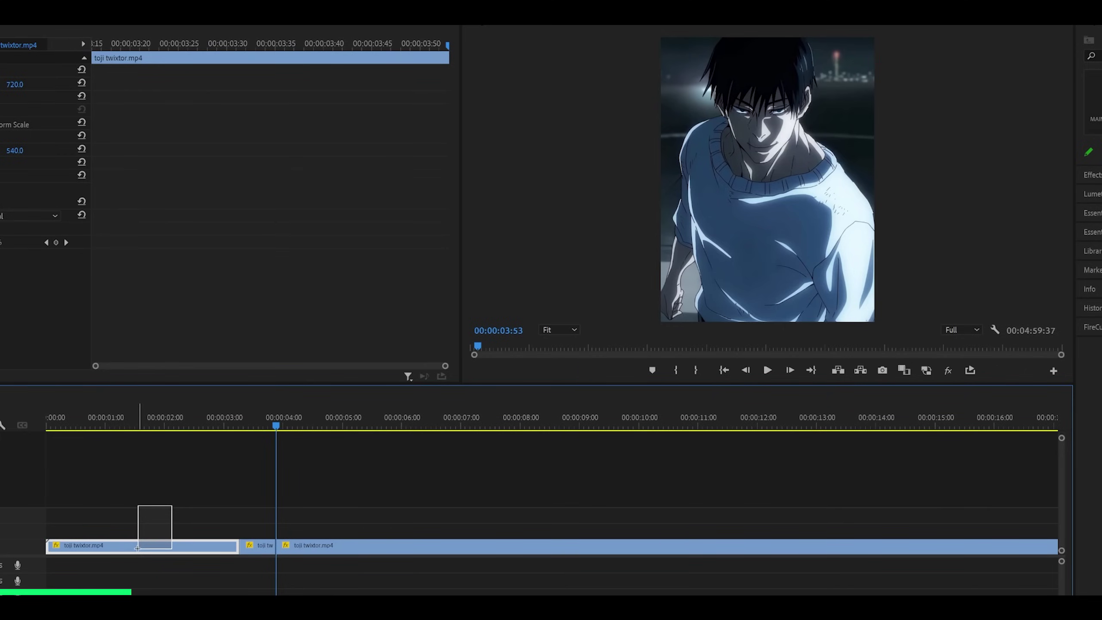
{"action": "left_click_drag", "start_coordinate": [137, 548], "coordinate": [140, 549]}
{"action": "key", "text": "Delete"}
{"action": "key", "text": "equal"}
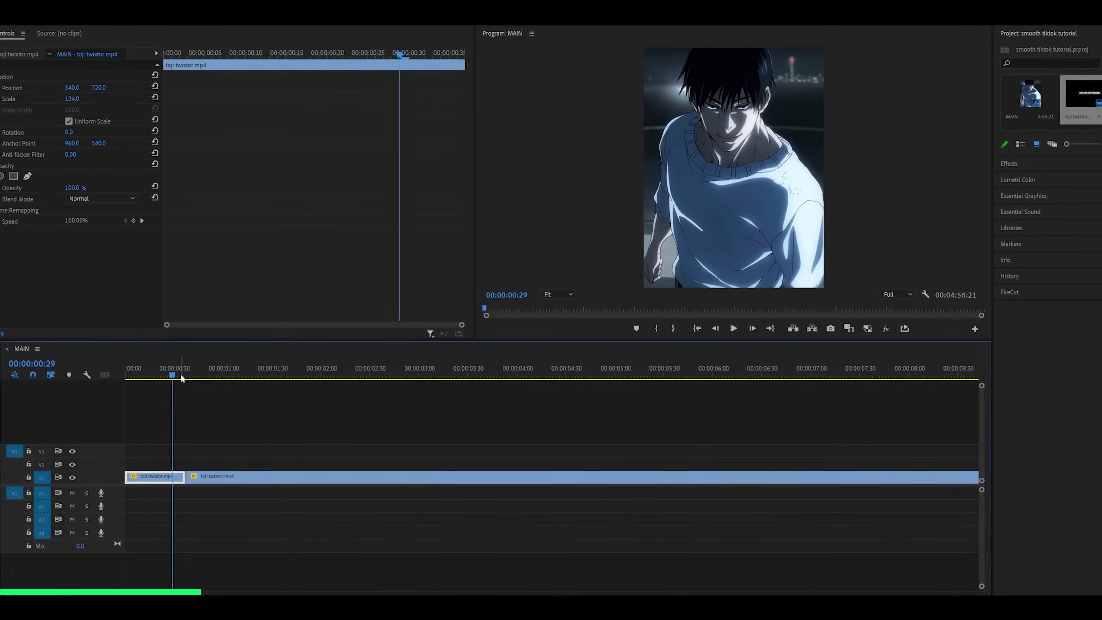
Delete the unused footage between the first shot and the shot at 00:00:10:23, and close the gap with Ripple Delete
{"action": "mouse_move", "coordinate": [184, 373]}
{"action": "left_mouse_down"}
{"action": "mouse_move", "coordinate": [148, 374]}
{"action": "mouse_move", "coordinate": [177, 373]}
{"action": "left_mouse_up"}
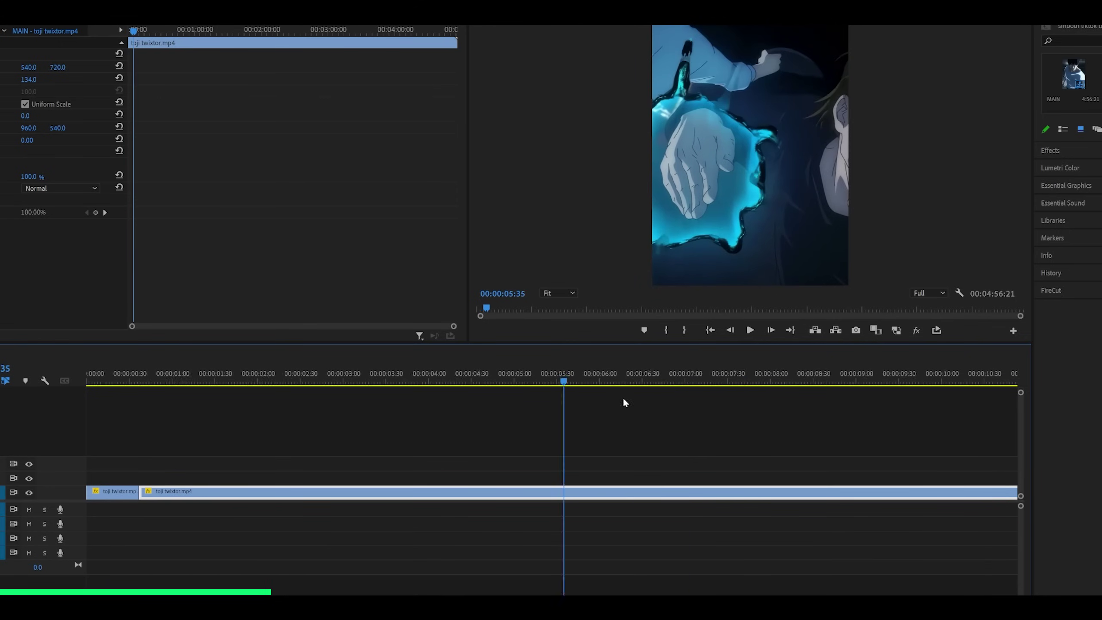
{"action": "left_click_drag", "start_coordinate": [426, 375], "coordinate": [646, 386]}
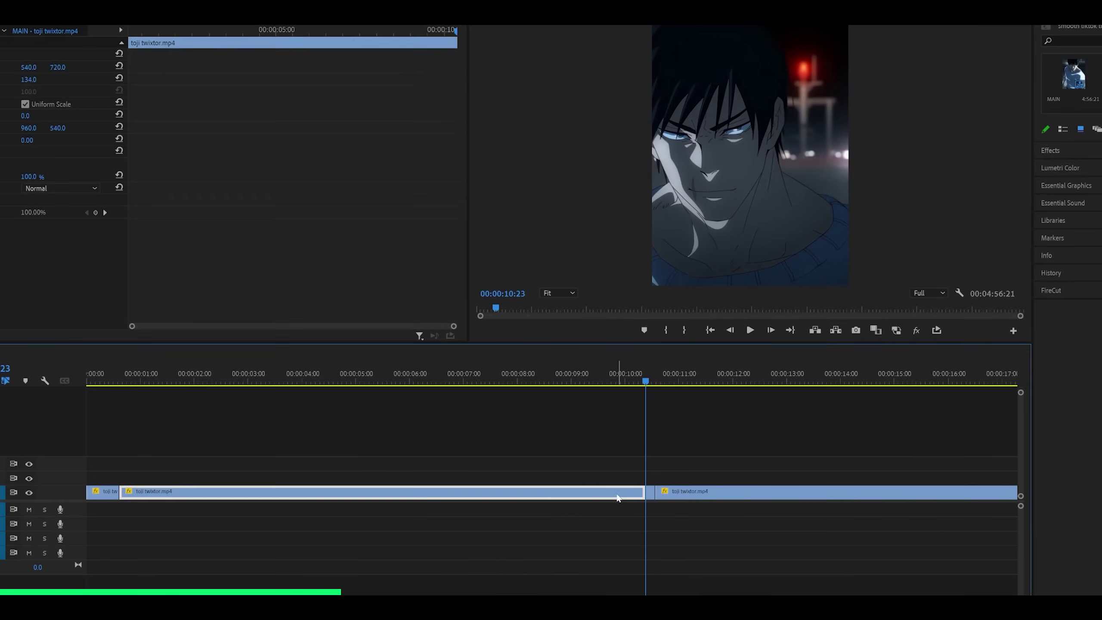
{"action": "key", "text": "Delete"}
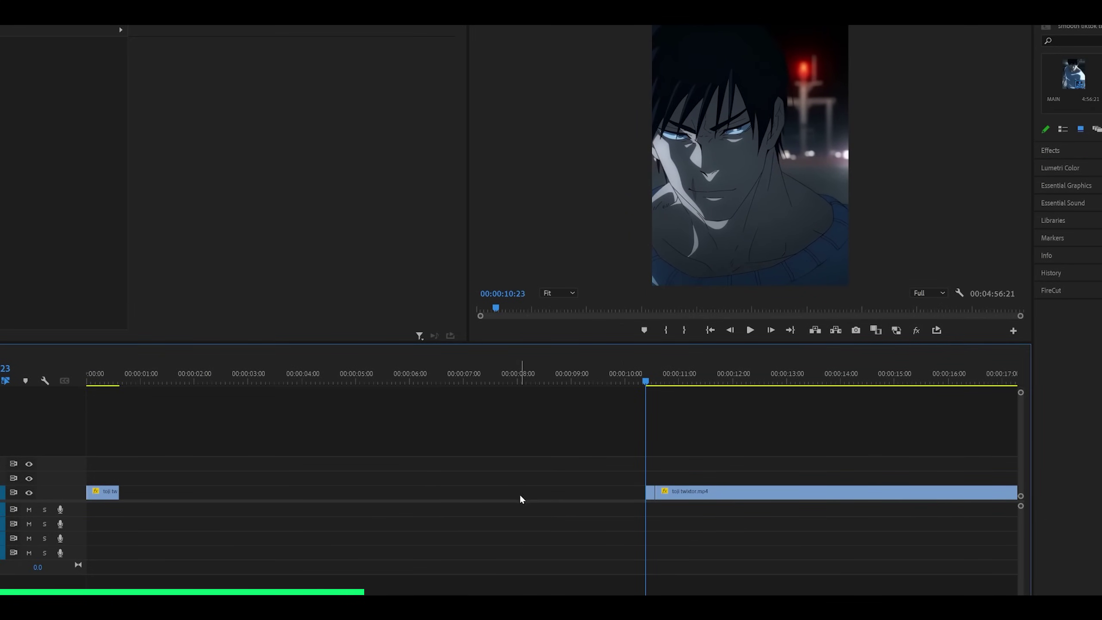
{"action": "right_click", "coordinate": [560, 493]}
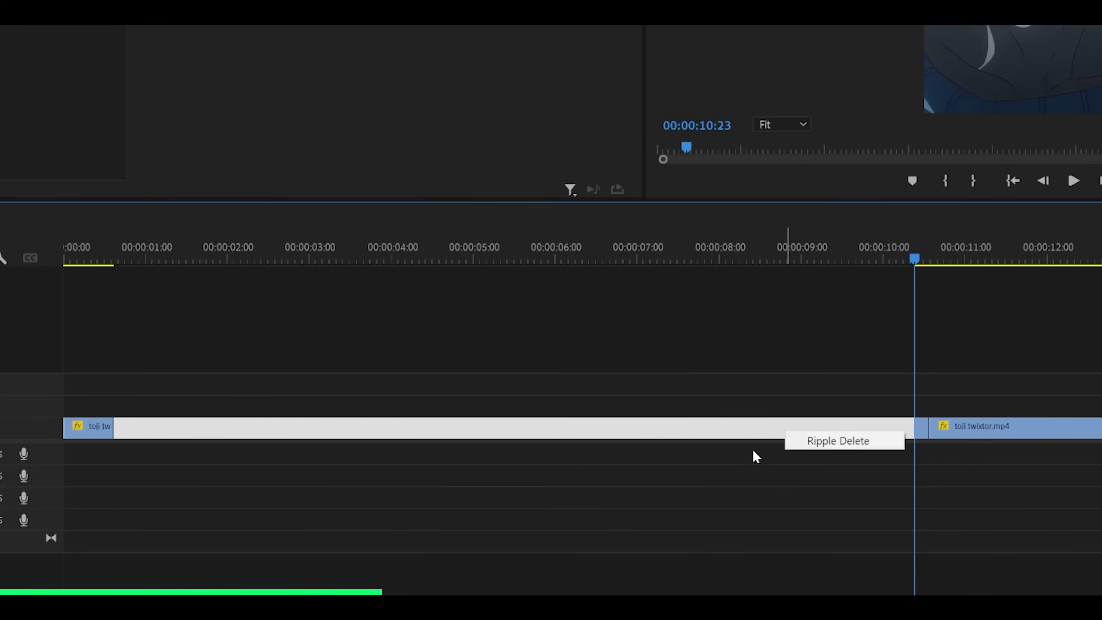
{"action": "left_click", "coordinate": [818, 442]}
{"action": "left_click_drag", "start_coordinate": [217, 468], "coordinate": [489, 452]}
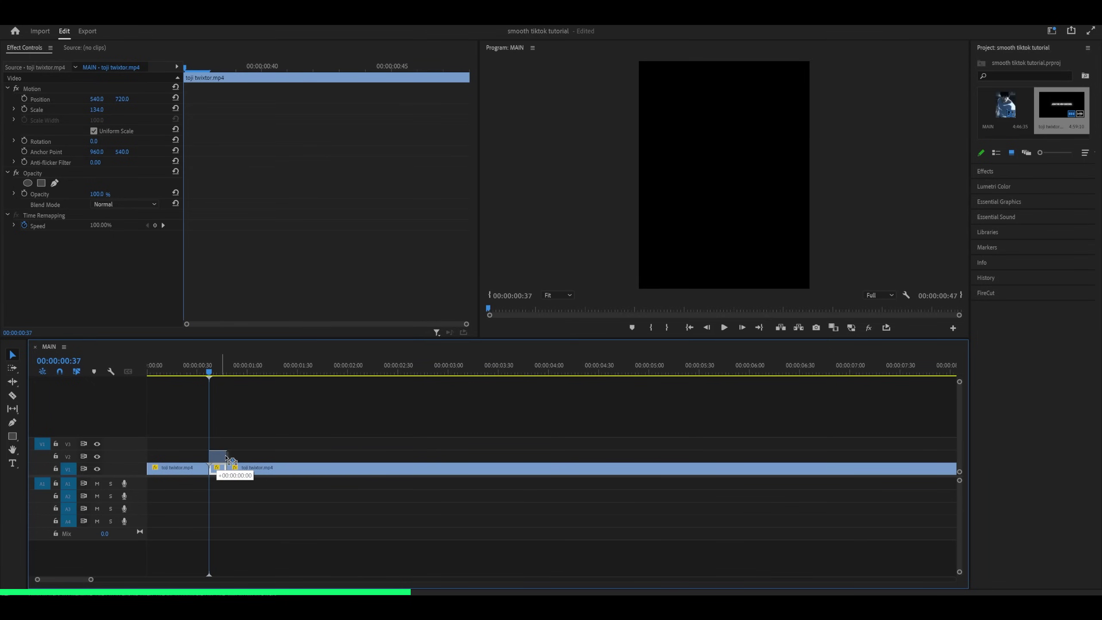
{"action": "left_click", "coordinate": [217, 460]}
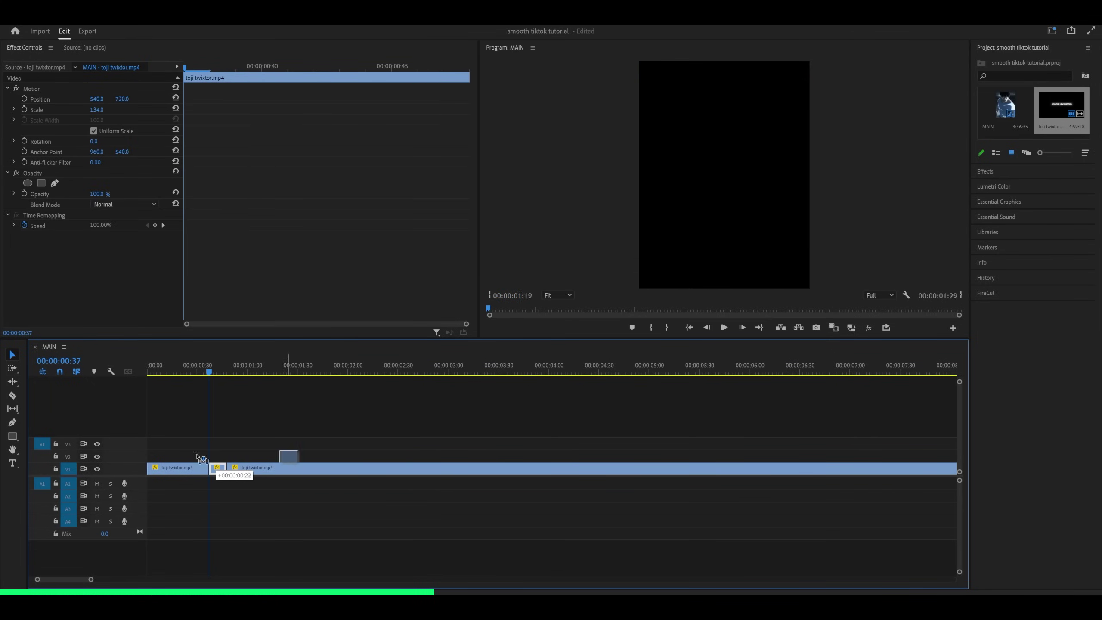
{"action": "left_click_drag", "start_coordinate": [212, 459], "coordinate": [217, 467]}
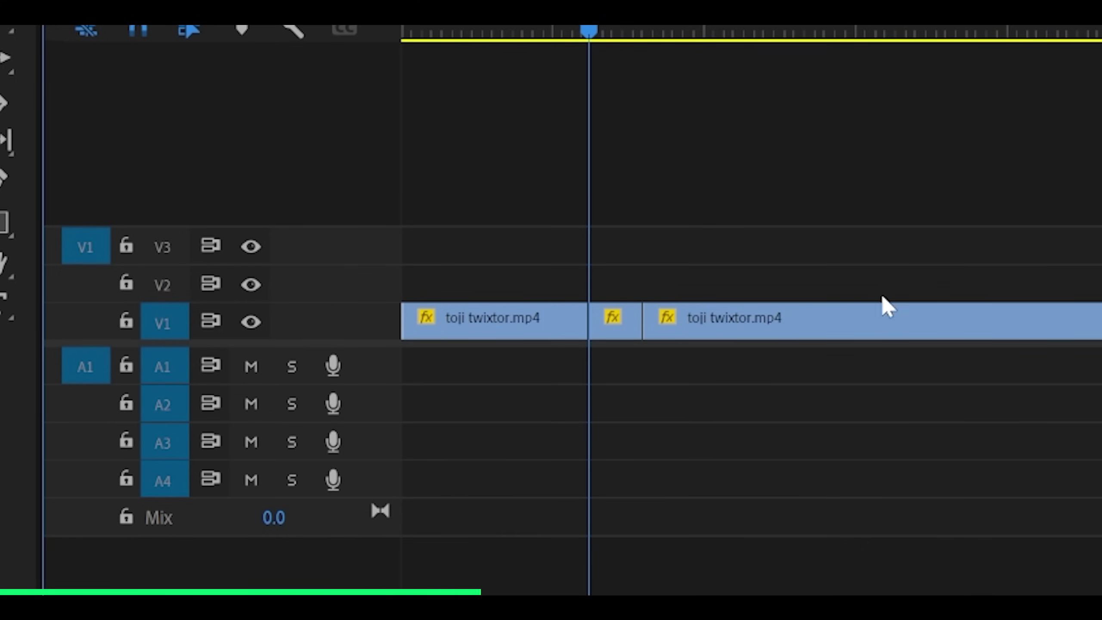
{"action": "left_click_drag", "start_coordinate": [1029, 246], "coordinate": [458, 418]}
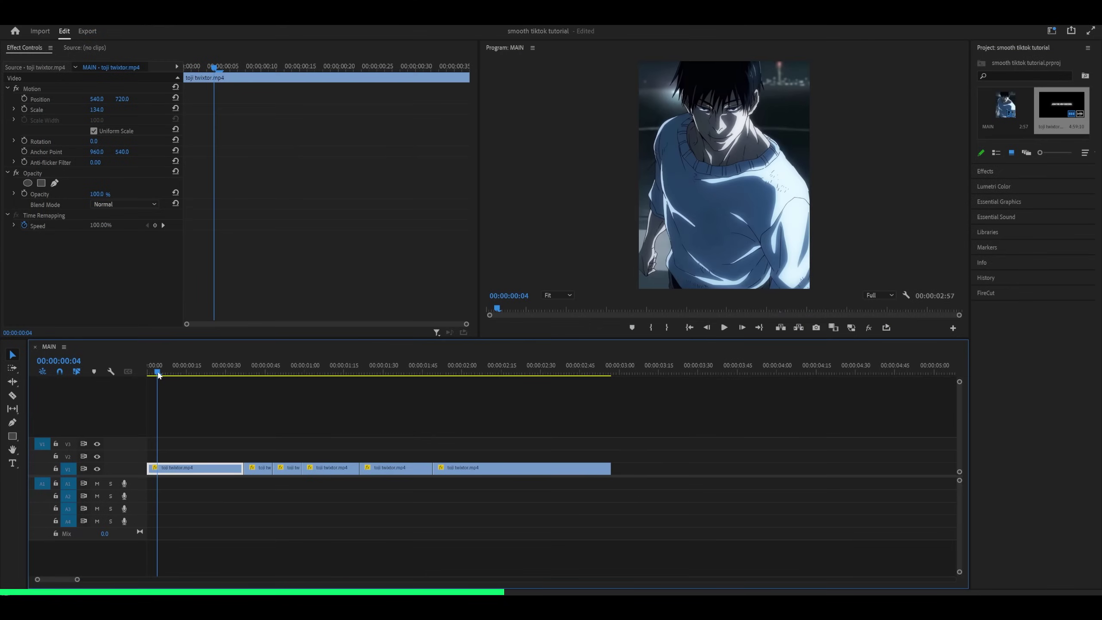
Review the six shots, and trim the first one to end at 00:00:00:20 without leaving a gap
{"action": "left_click_drag", "start_coordinate": [158, 374], "coordinate": [513, 412]}
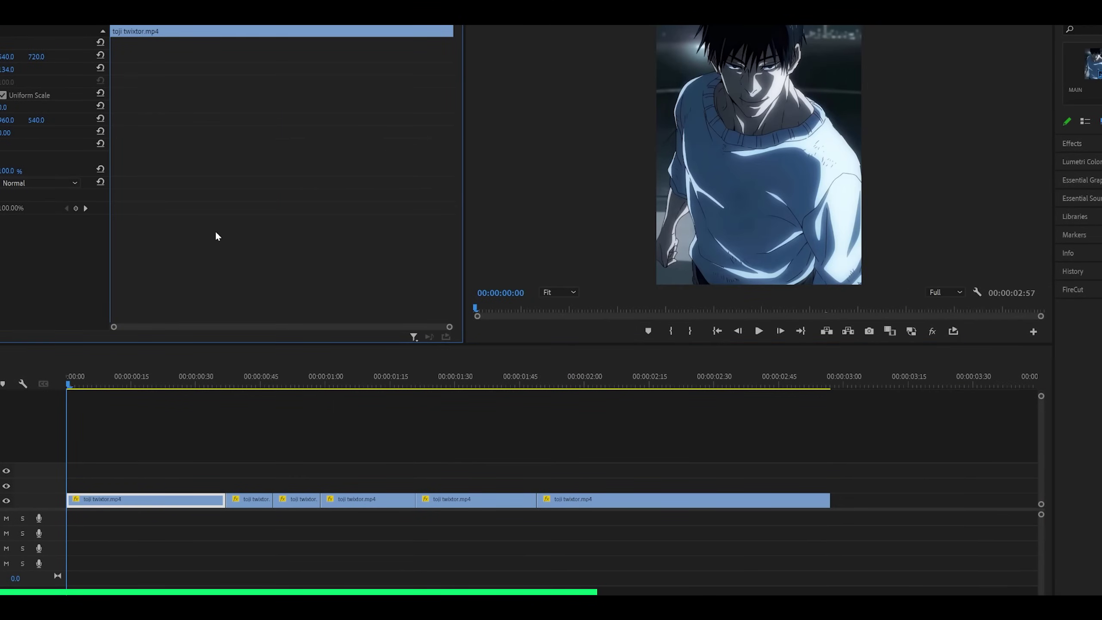
{"action": "key", "text": "space"}
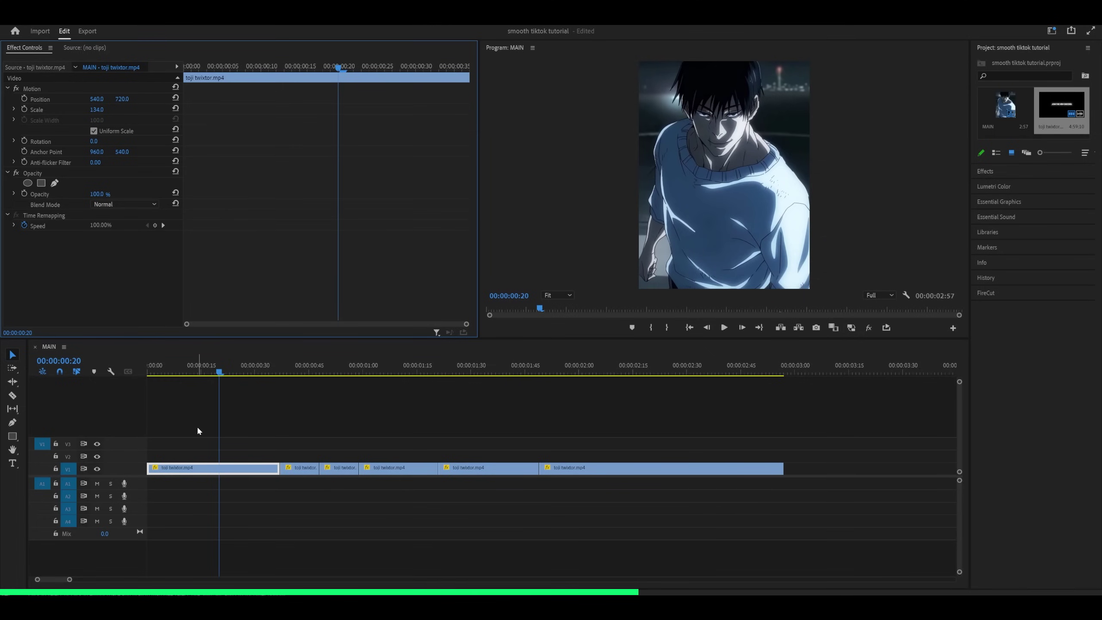
{"action": "key", "text": "c"}
{"action": "key", "text": "w"}
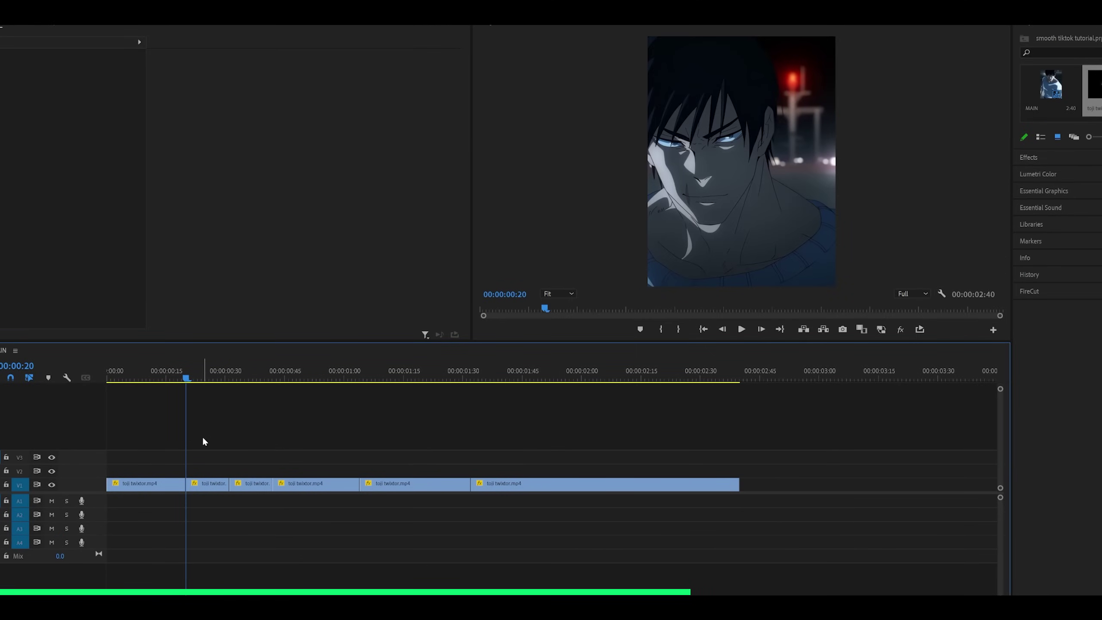
Lengthen the second shot to 20 frames so it ends at 00:00:00:40, shifting the following shots to make room
{"action": "key", "text": "d"}
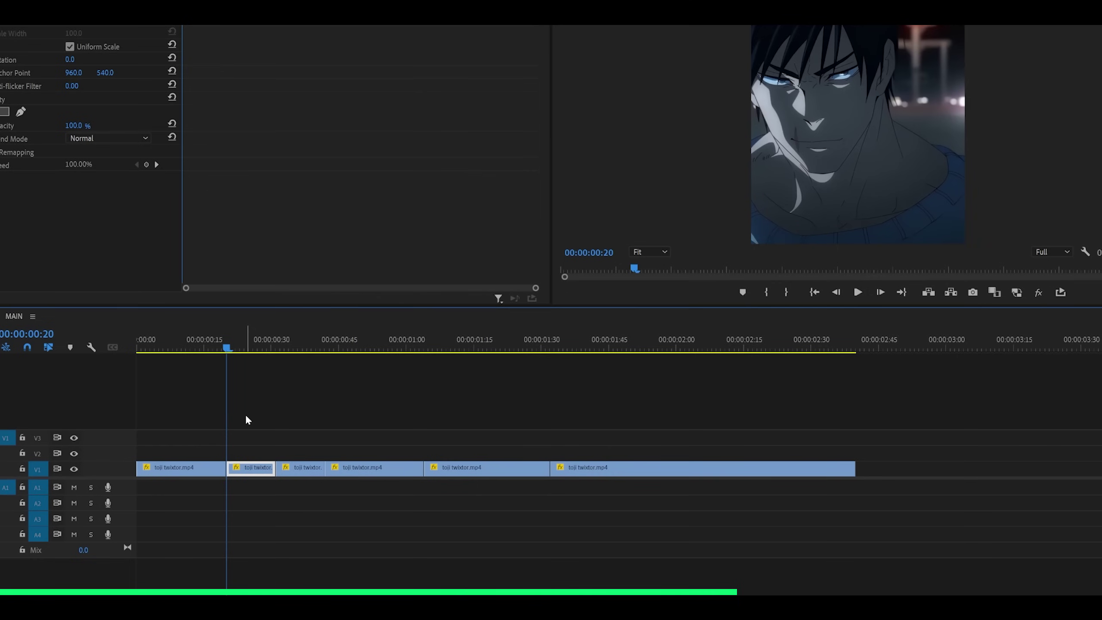
{"action": "key", "text": "shift+Right"}
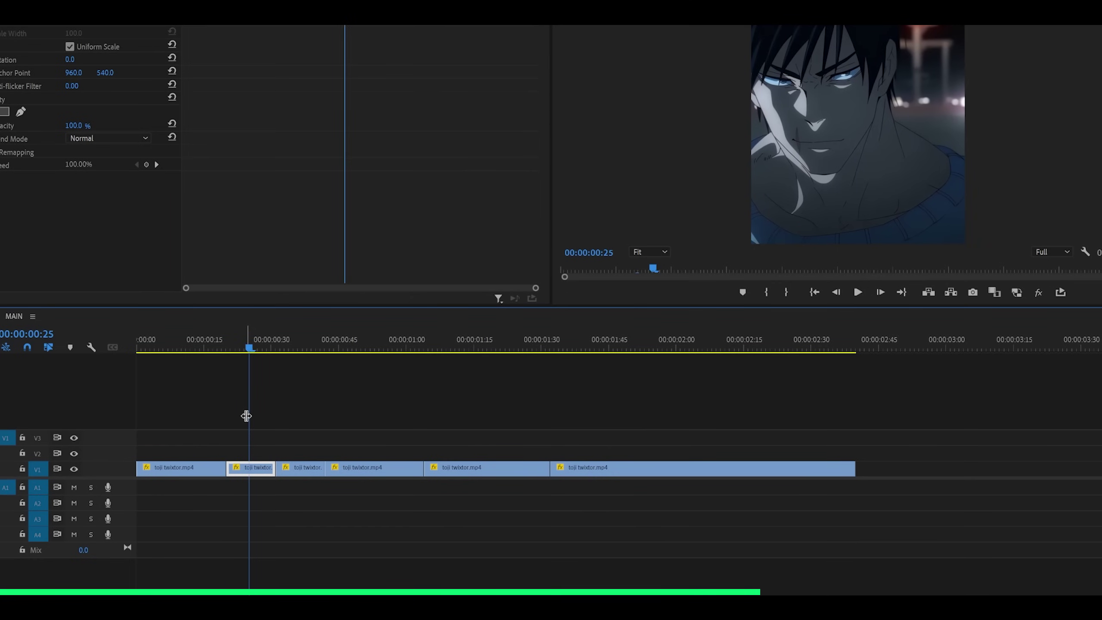
{"action": "key", "text": "shift+Right"}
{"action": "key", "text": "shift+Right"}
{"action": "key", "text": "shift+Right"}
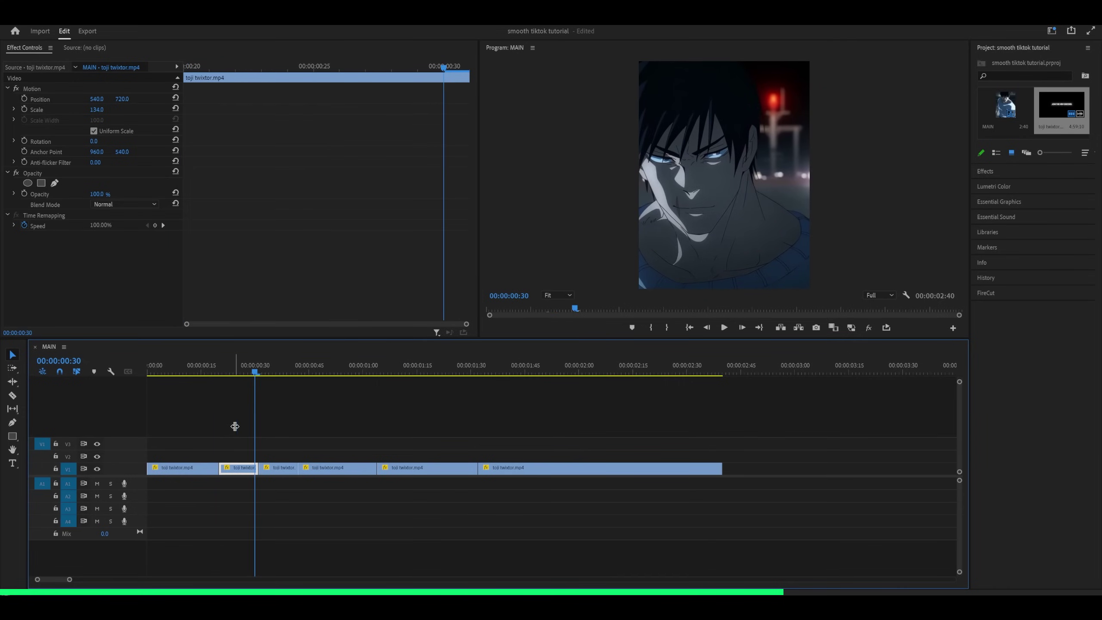
{"action": "left_click_drag", "start_coordinate": [281, 445], "coordinate": [559, 469]}
{"action": "left_click_drag", "start_coordinate": [289, 396], "coordinate": [378, 391]}
Adjust the remaining shots to 20 frames each, placed end to end, and play back the sequence
{"action": "key", "text": "shift+Right"}
{"action": "key", "text": "shift+Right"}
{"action": "key", "text": "shift+Right"}
{"action": "key", "text": "shift+Right"}
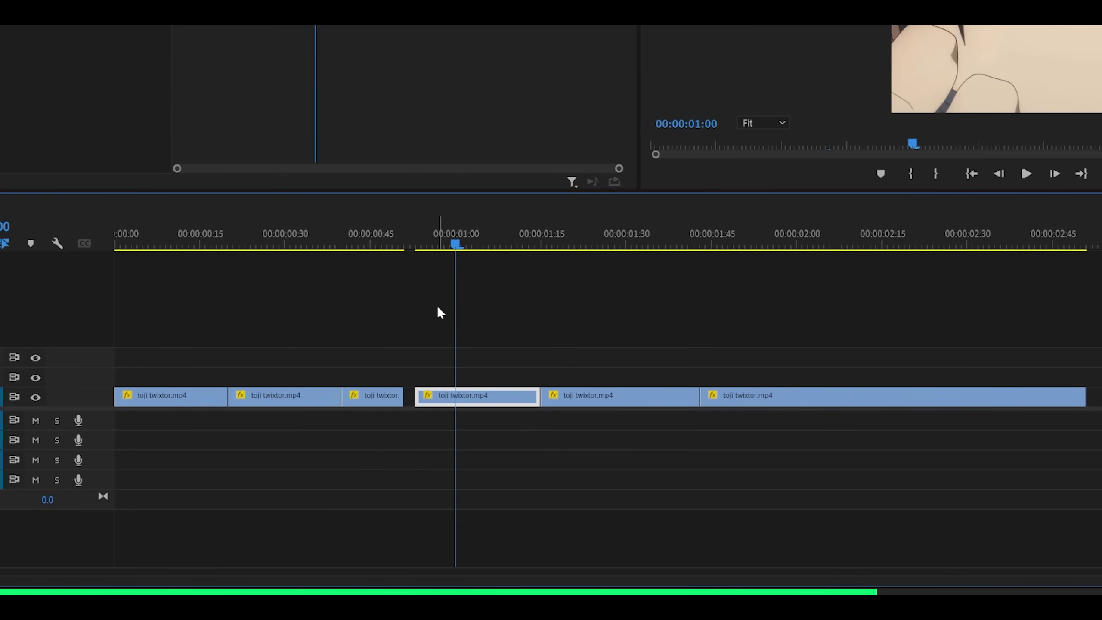
{"action": "key", "text": "shift+Right"}
{"action": "key", "text": "shift+Right"}
{"action": "key", "text": "shift+Right"}
{"action": "key", "text": "shift+Right"}
{"action": "key", "text": "space"}
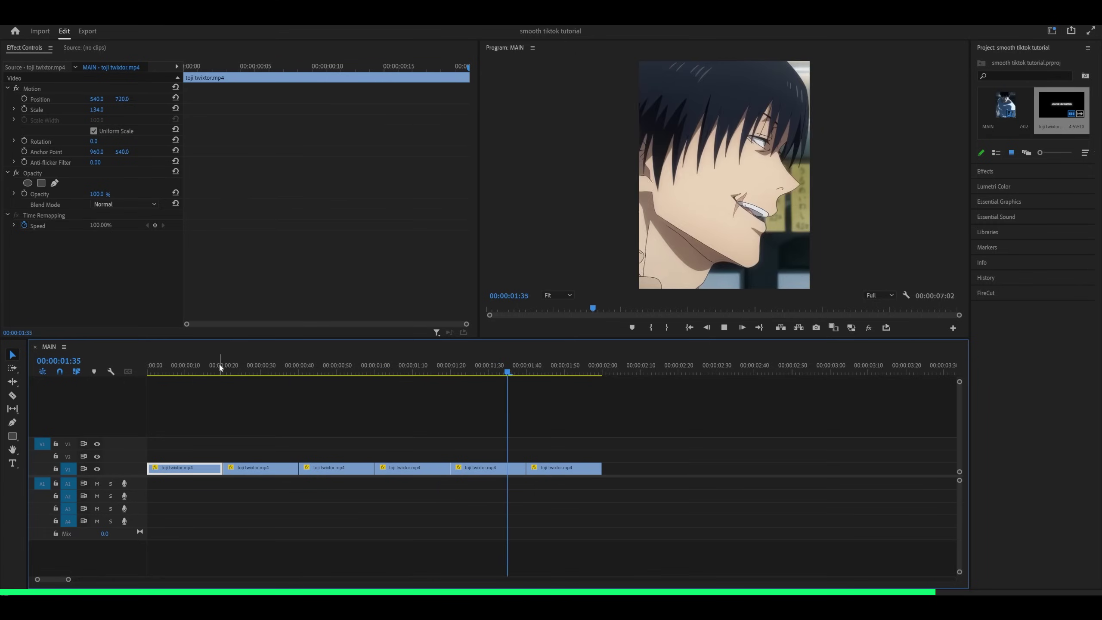
Extend the first shot to end at 00:00:00:30, moving the following shots along to make room
{"action": "left_click", "coordinate": [227, 368]}
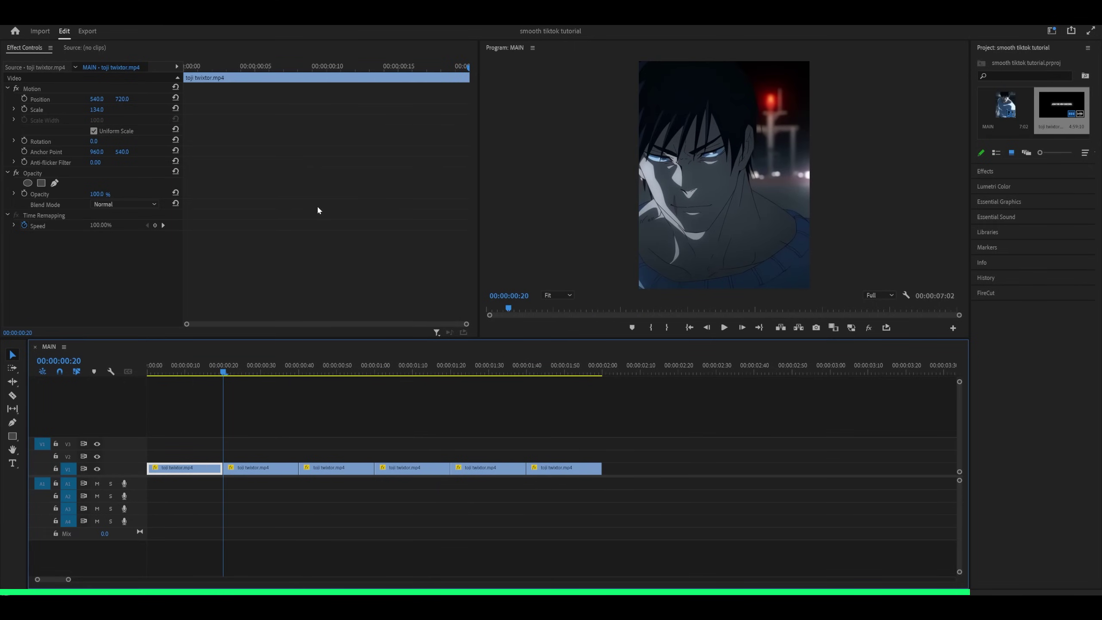
{"action": "key", "text": "shift+Right"}
{"action": "key", "text": "shift+Right"}
{"action": "left_click_drag", "start_coordinate": [331, 434], "coordinate": [725, 499]}
{"action": "left_click_drag", "start_coordinate": [564, 473], "coordinate": [612, 474]}
{"action": "left_click", "coordinate": [564, 427]}
{"action": "left_click_drag", "start_coordinate": [252, 467], "coordinate": [300, 468]}
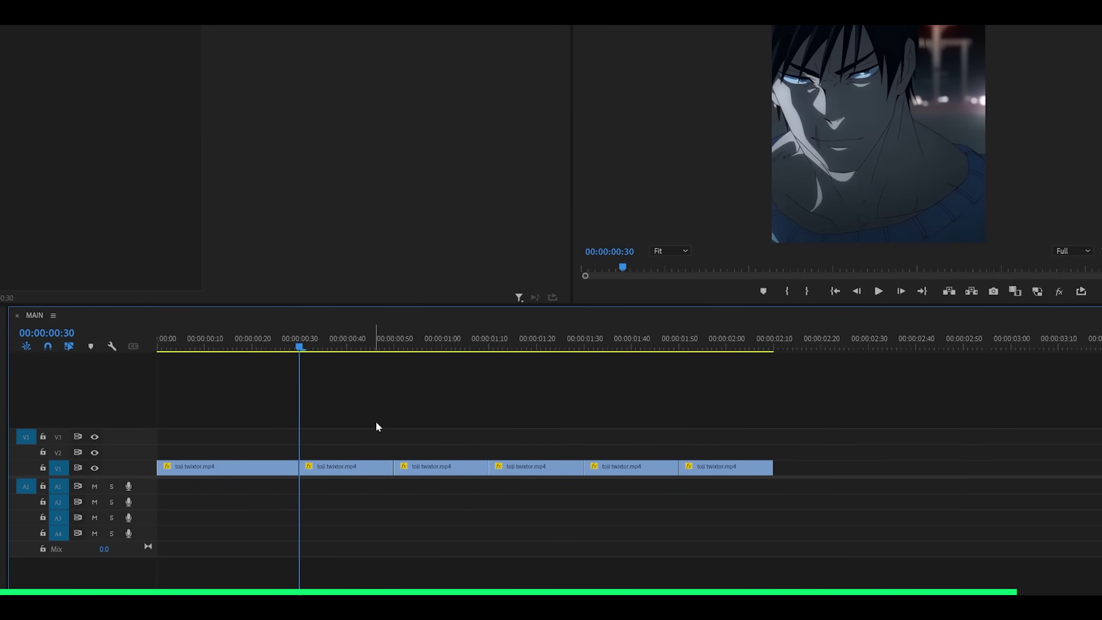
Lengthen the remaining five shots to 30 frames each, placed back to back
{"action": "key", "text": "shift+Right"}
{"action": "key", "text": "shift+Right"}
{"action": "key", "text": "shift+Right"}
{"action": "key", "text": "shift+Right"}
{"action": "key", "text": "shift+Right"}
{"action": "key", "text": "shift+Right"}
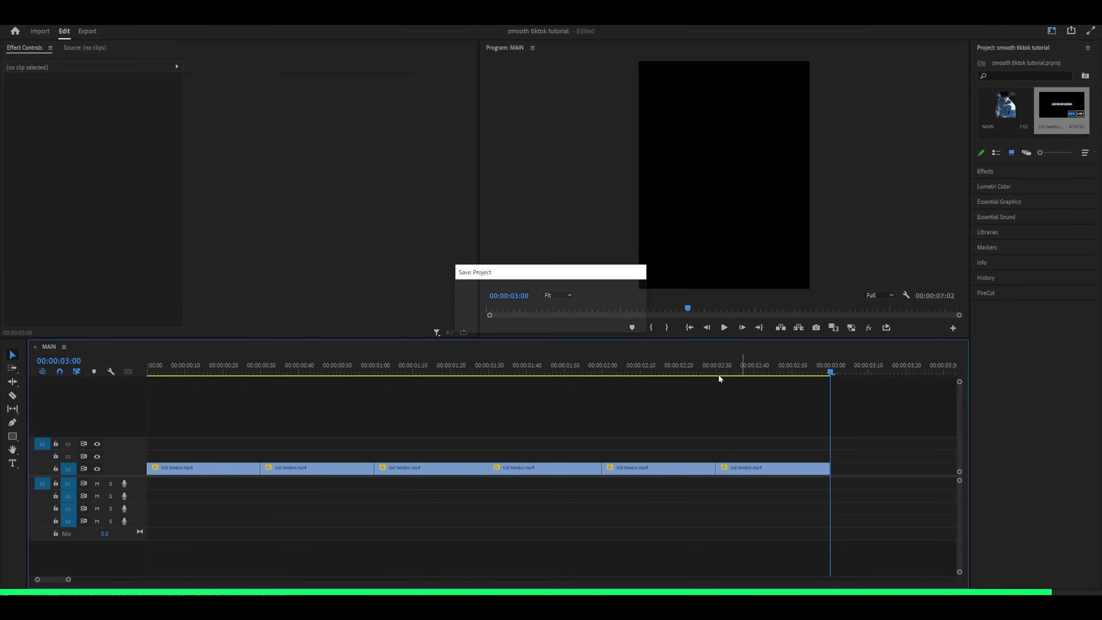
{"action": "left_click_drag", "start_coordinate": [803, 369], "coordinate": [42, 358]}
Play back the lengthened shots to check their pacing, and return to the start of the sequence
{"action": "key", "text": "space"}
{"action": "key", "text": "minus"}
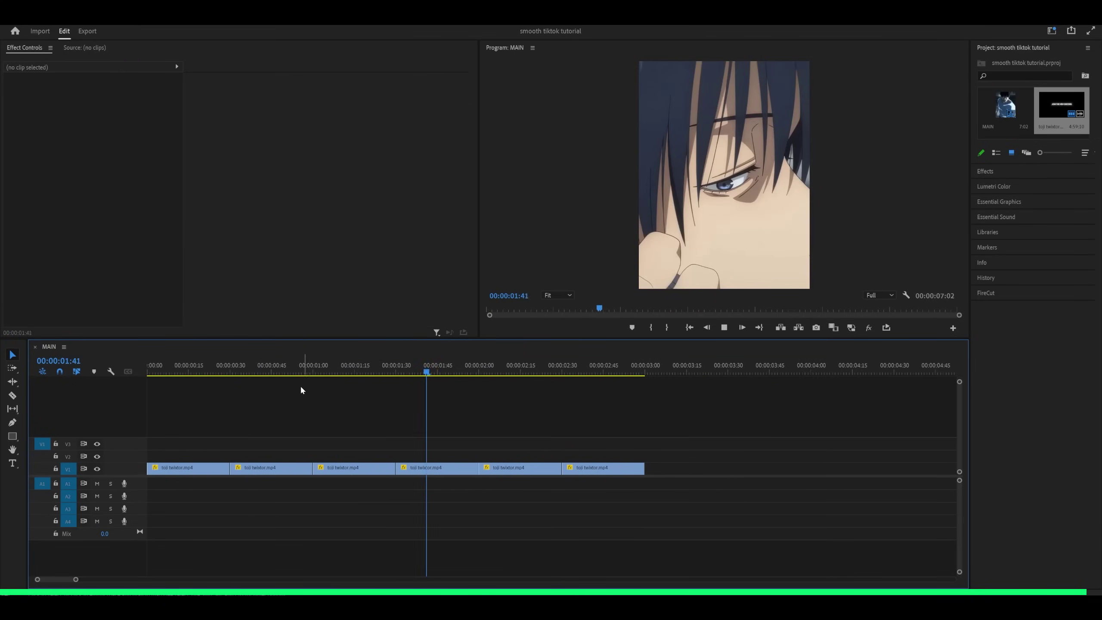
{"action": "left_click", "coordinate": [292, 372]}
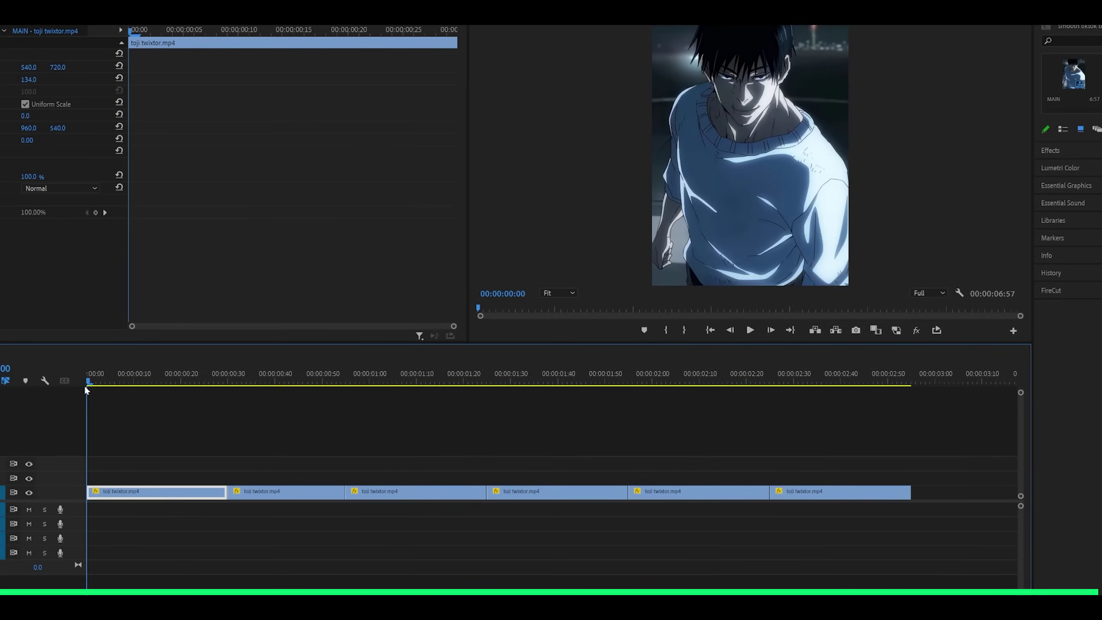
{"action": "key", "text": "space"}
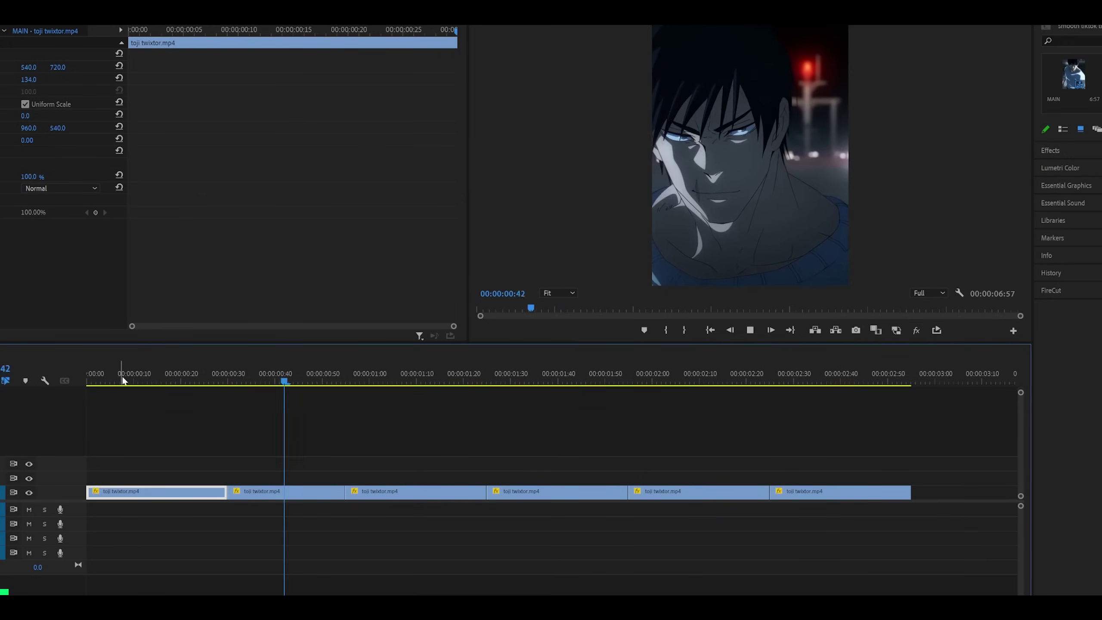
{"action": "key", "text": "space"}
{"action": "key", "text": "Home"}
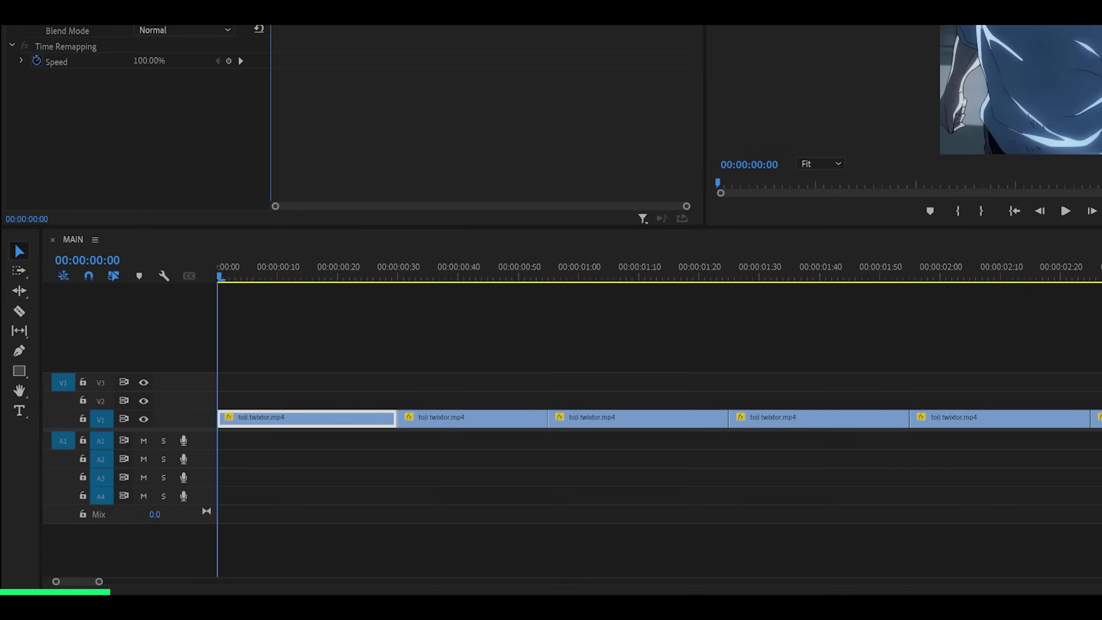
Create a 1080 by 1440 adjustment layer at 60.00 fps with square pixels in the project
{"action": "right_click", "coordinate": [751, 102]}
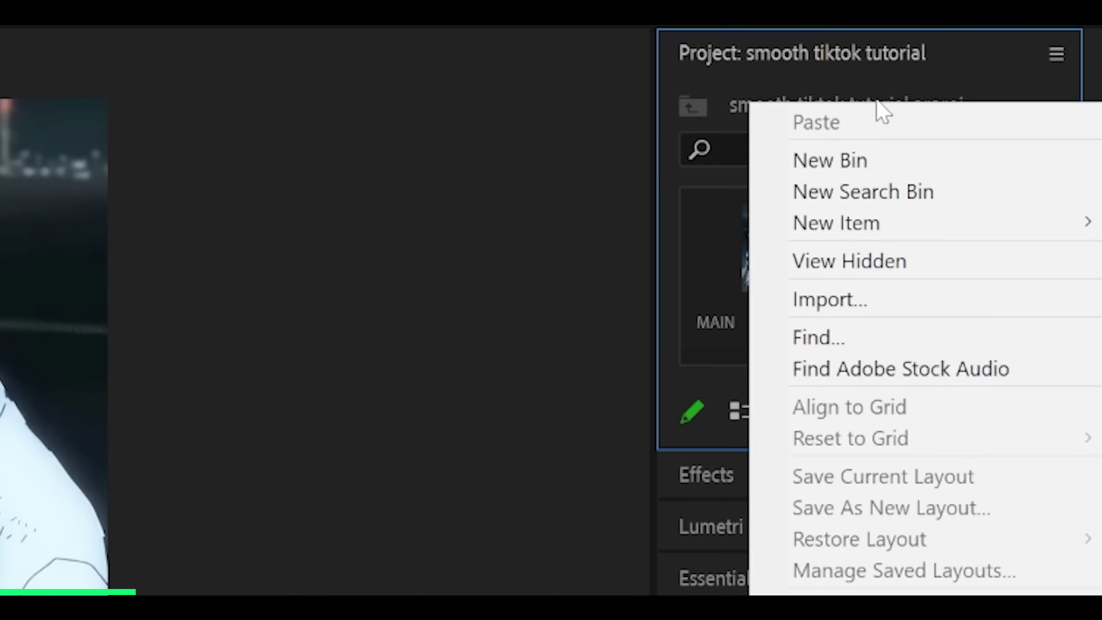
{"action": "mouse_move", "coordinate": [819, 226]}
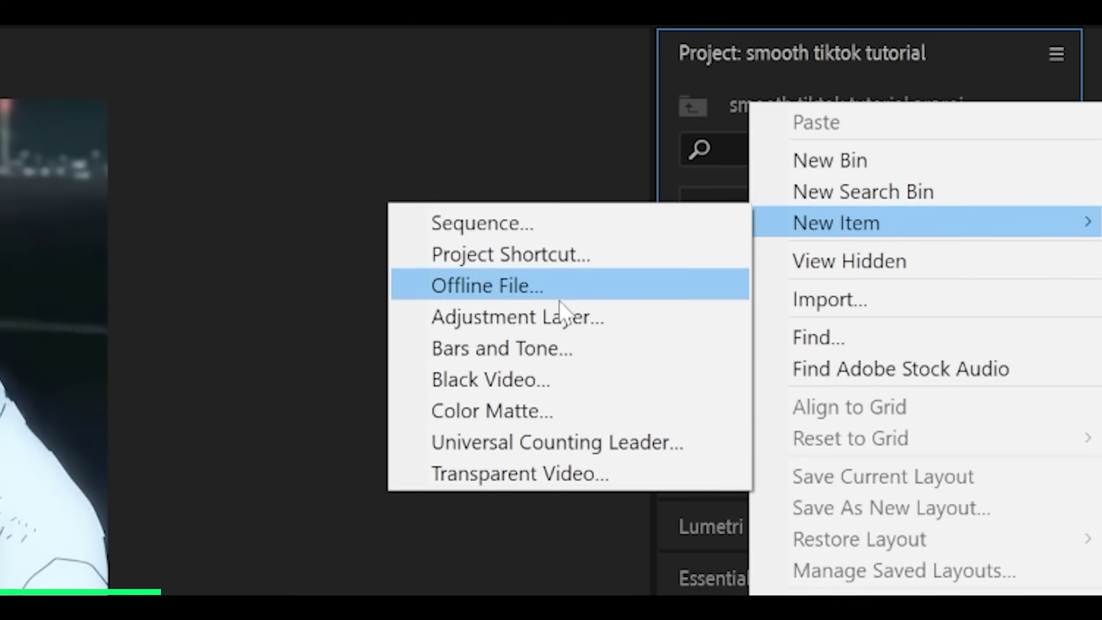
{"action": "left_click", "coordinate": [539, 319]}
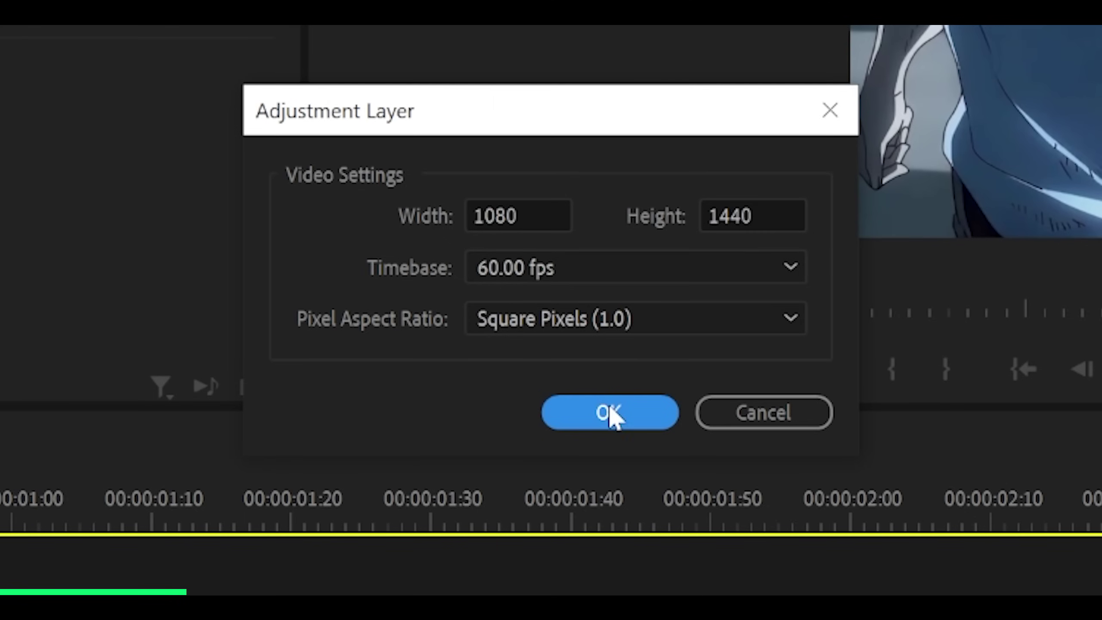
{"action": "left_click", "coordinate": [611, 416]}
Place the adjustment layer on track V3 above the first shot, ending with that shot at 00:00:00:30
{"action": "left_click_drag", "start_coordinate": [1006, 156], "coordinate": [156, 445]}
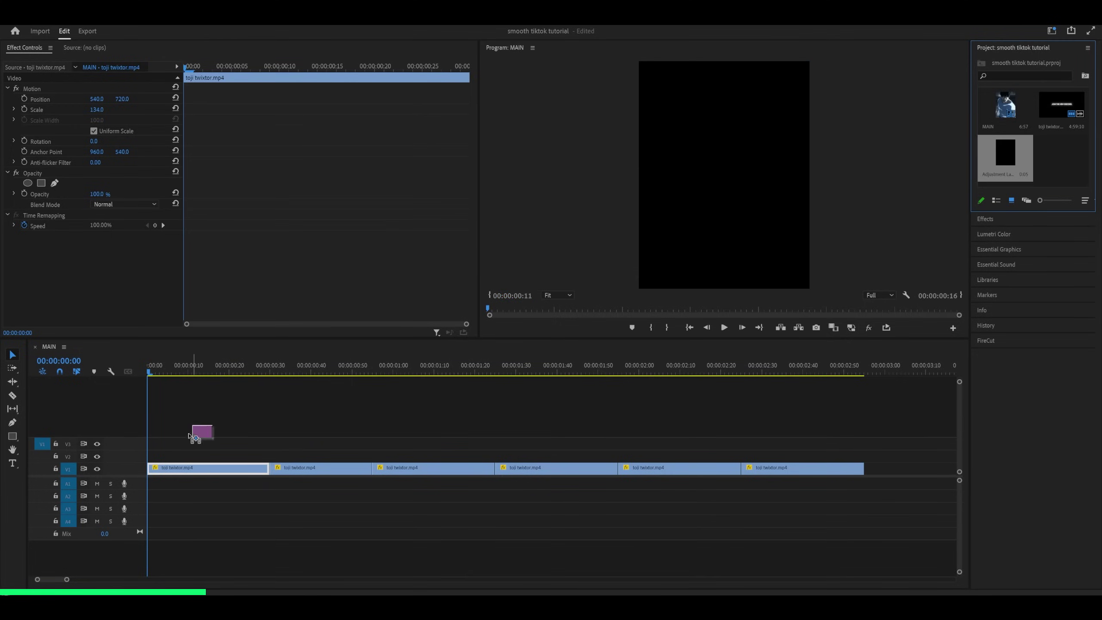
{"action": "left_click", "coordinate": [156, 444]}
{"action": "key", "text": "equal"}
{"action": "key", "text": "equal"}
{"action": "left_click_drag", "start_coordinate": [379, 372], "coordinate": [1036, 364]}
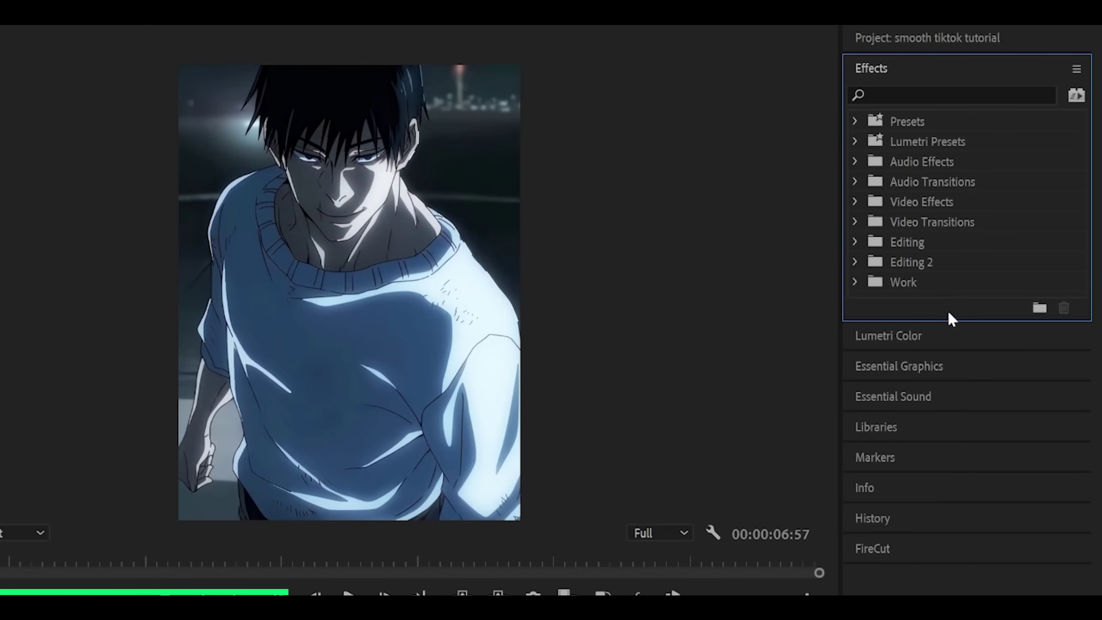
Search the effects for "gaussian blur" and apply the Gaussian Blur video effect to the adjustment layer
{"action": "left_click", "coordinate": [916, 92]}
{"action": "type", "text": "gaussian blur"}
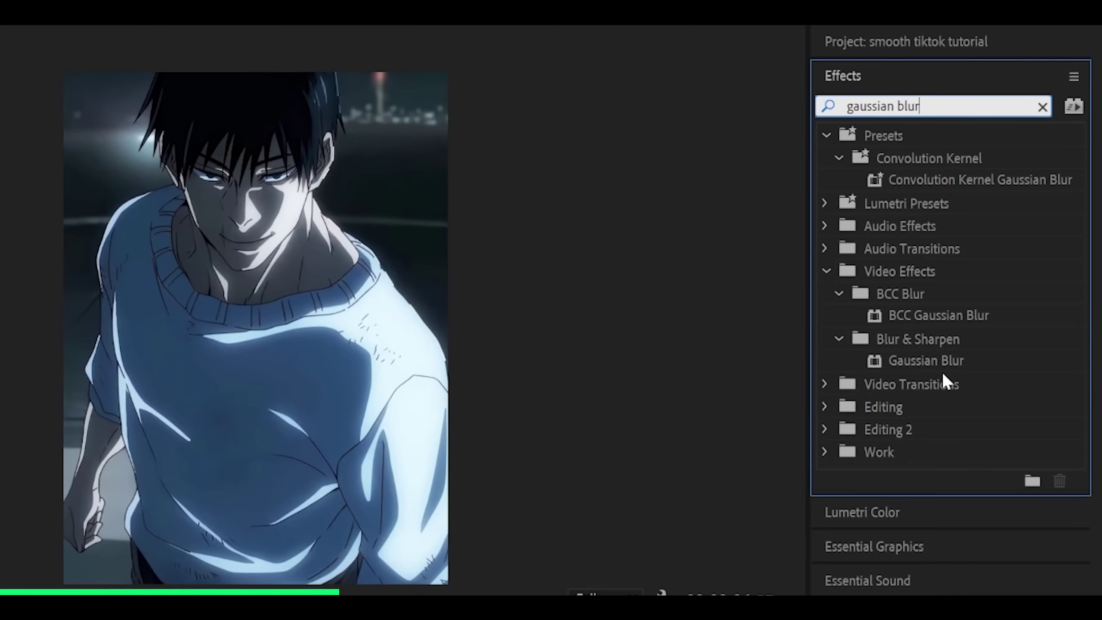
{"action": "left_click", "coordinate": [940, 363]}
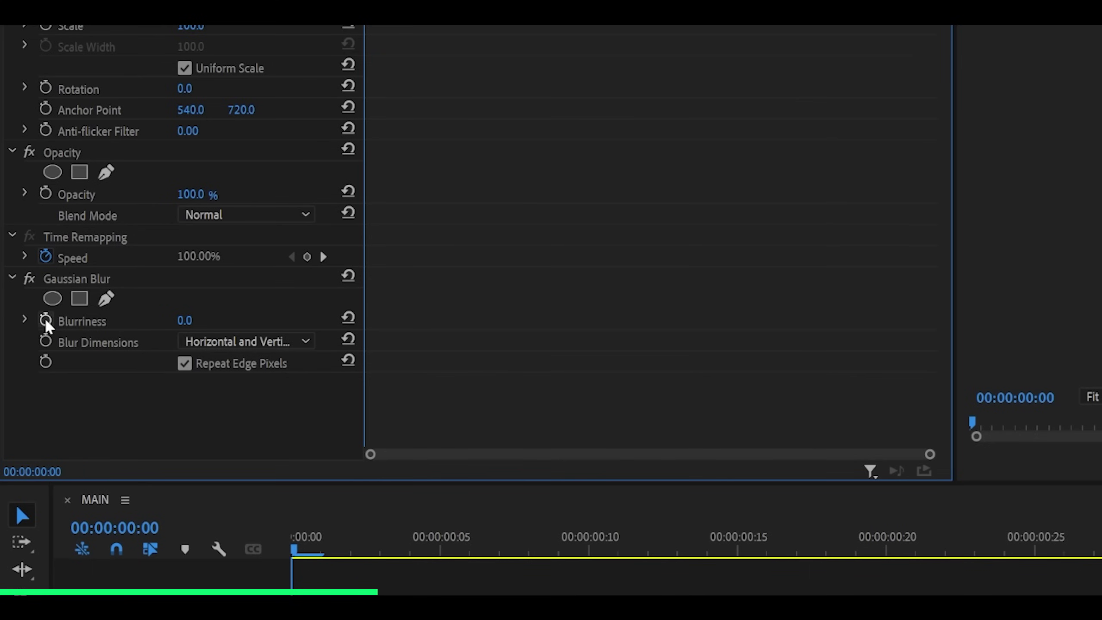
Enable keyframing for the Gaussian Blur's Blurriness at 00:00:00:00 and set Blur Dimensions to Horizontal
{"action": "left_click", "coordinate": [45, 320]}
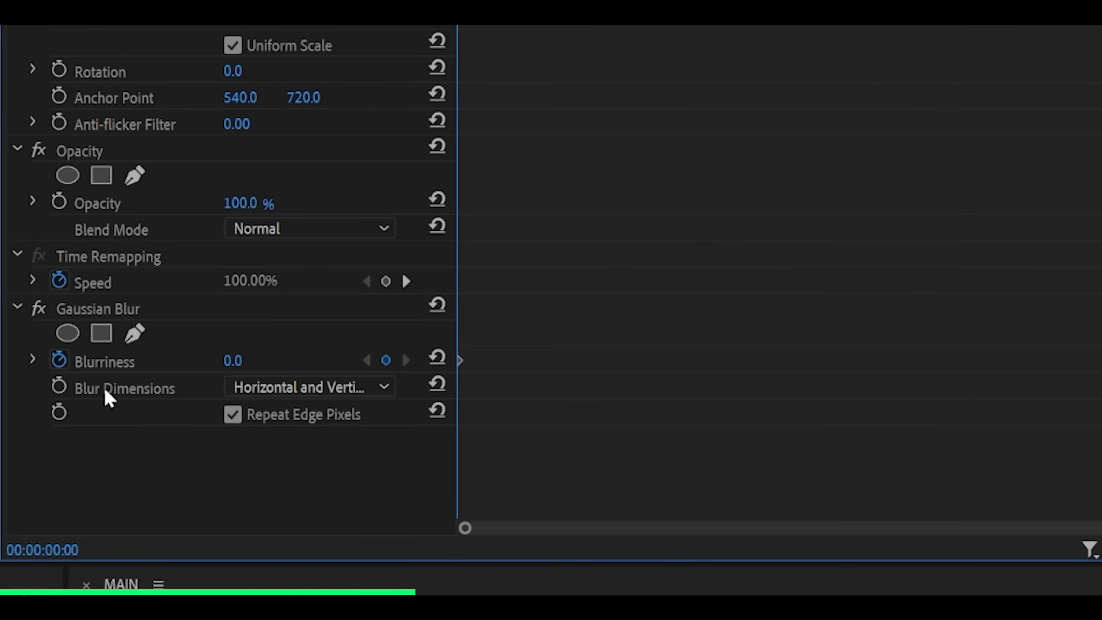
{"action": "left_click", "coordinate": [271, 386]}
{"action": "left_click", "coordinate": [290, 439]}
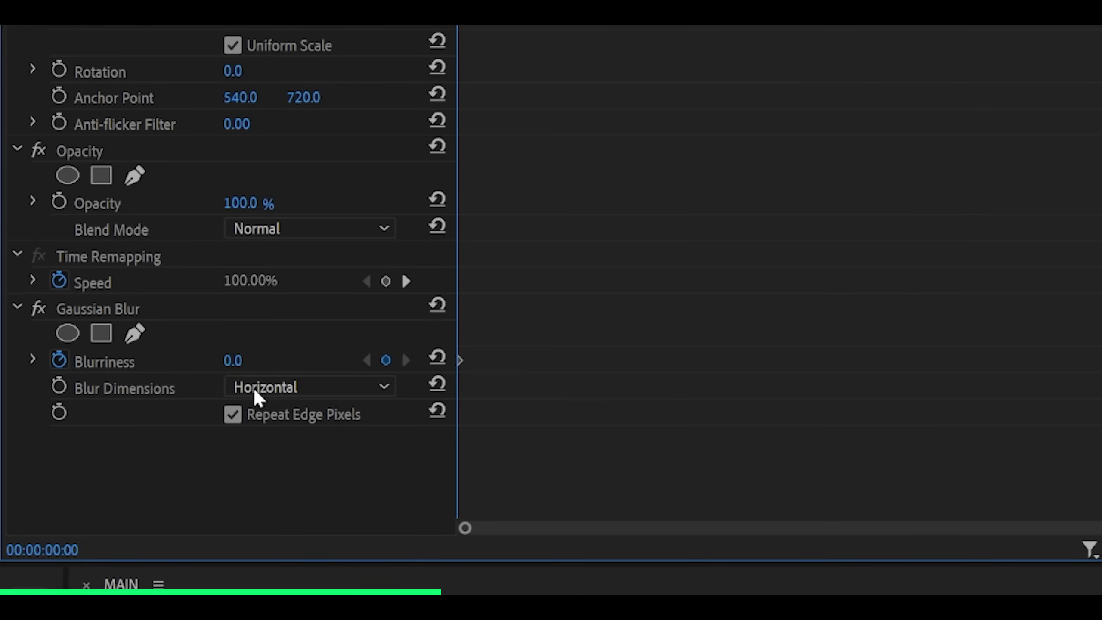
Compare vertical and horizontal blur, keep Blur Dimensions on Horizontal, and set Blurriness to 100 at 00:00:00:00
{"action": "left_click_drag", "start_coordinate": [236, 362], "coordinate": [269, 362]}
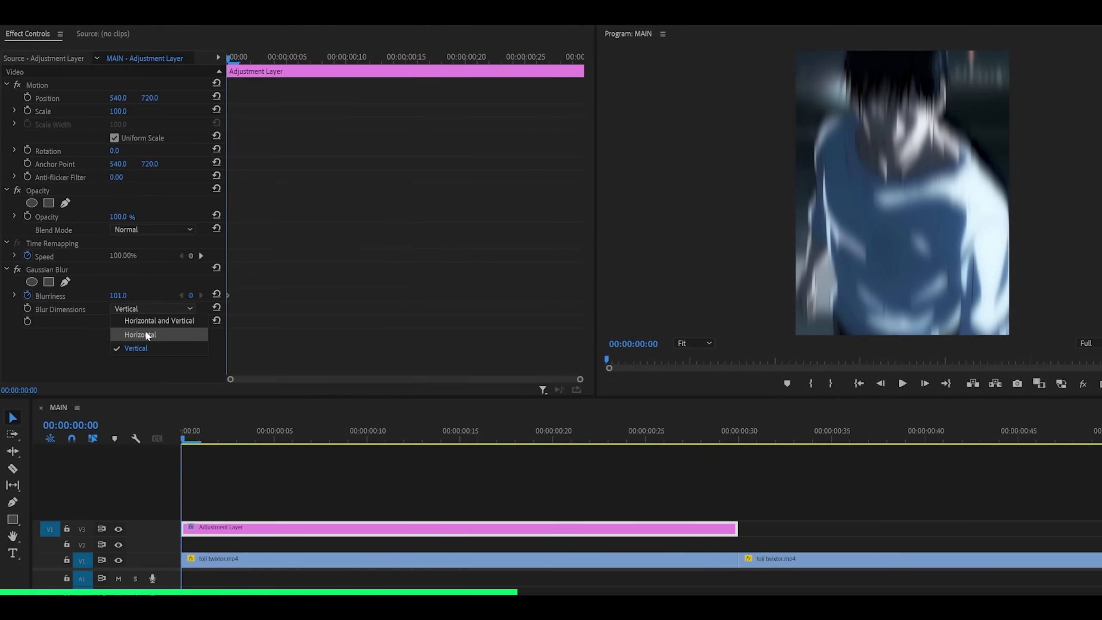
{"action": "left_click", "coordinate": [146, 331]}
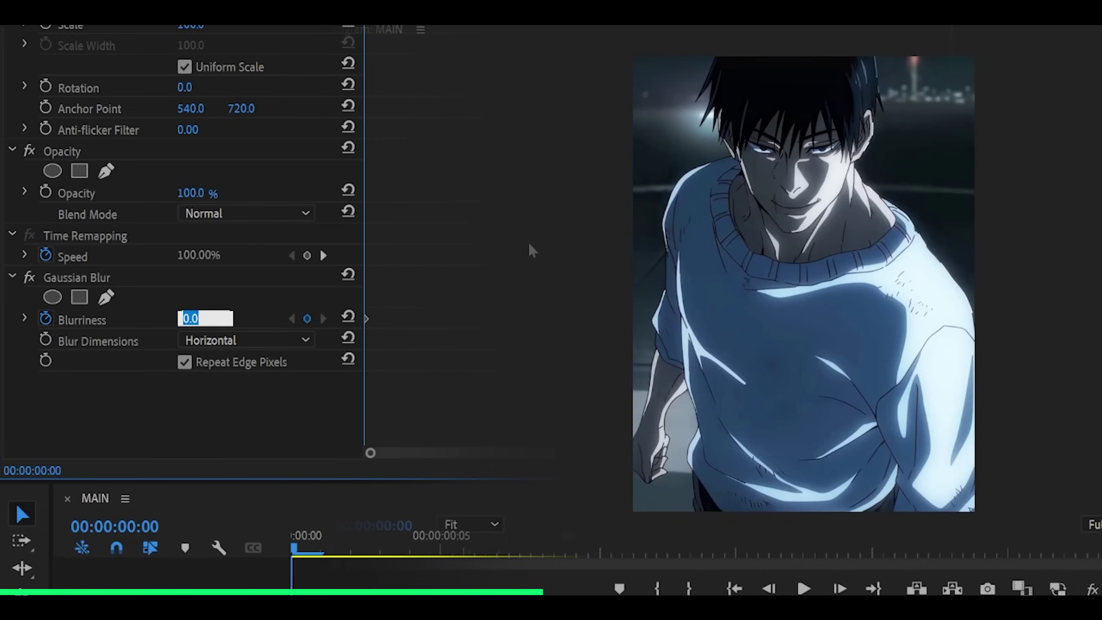
{"action": "type", "text": "100"}
{"action": "key", "text": "Return"}
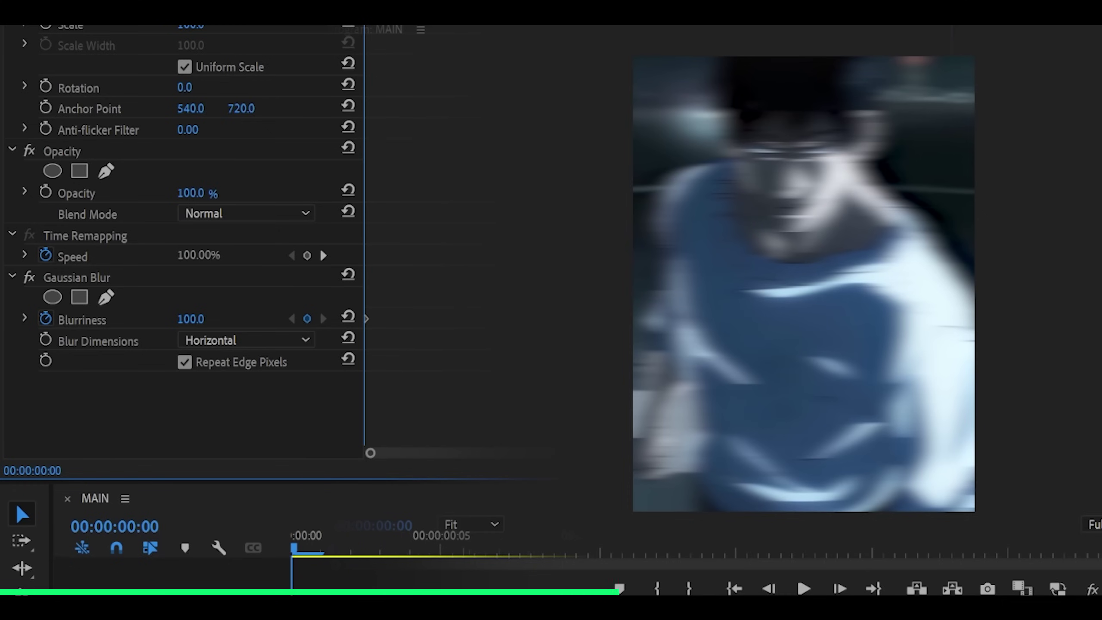
Add a Blurriness keyframe of 0 at 00:00:00:15, the middle of the adjustment layer
{"action": "key", "text": "shift+Right"}
{"action": "key", "text": "shift+Right"}
{"action": "key", "text": "shift+Right"}
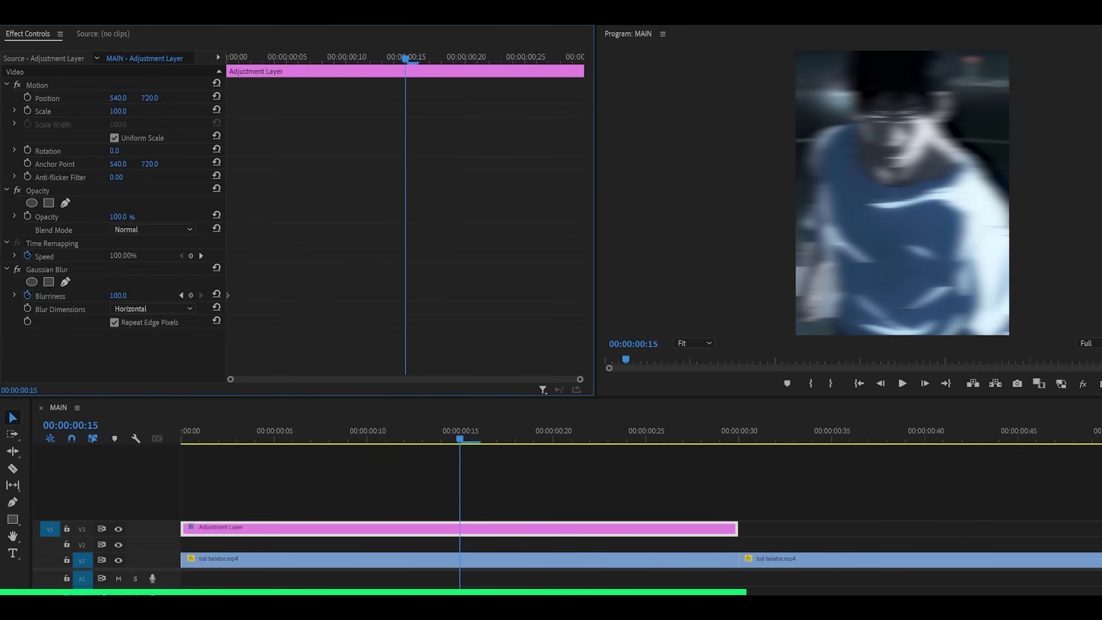
{"action": "left_click", "coordinate": [124, 295]}
{"action": "type", "text": "0"}
{"action": "key", "text": "Return"}
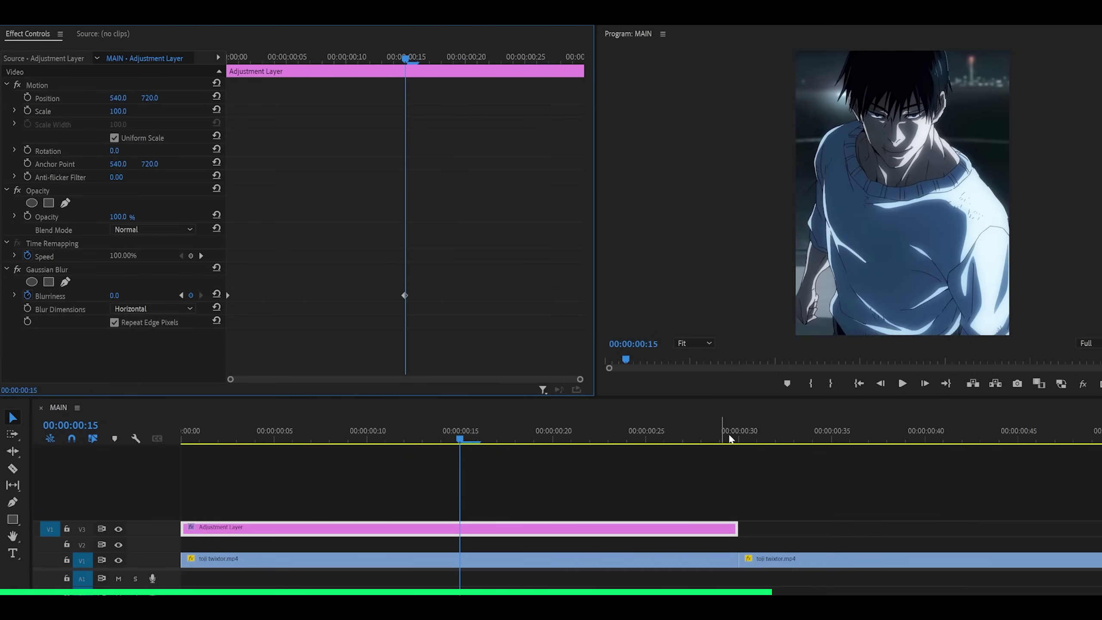
Add a Blurriness keyframe of 100 at 00:00:00:29, the last frame of the adjustment layer, and play back the blur
{"action": "left_click", "coordinate": [729, 437]}
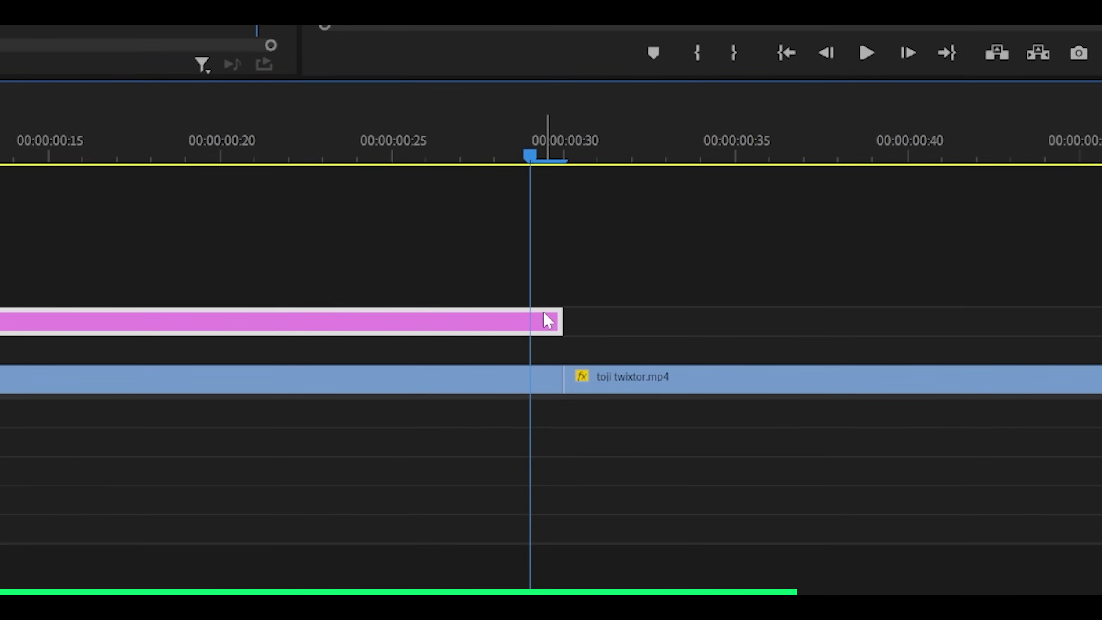
{"action": "left_click", "coordinate": [602, 368]}
{"action": "key", "text": "Right"}
{"action": "left_click", "coordinate": [519, 321]}
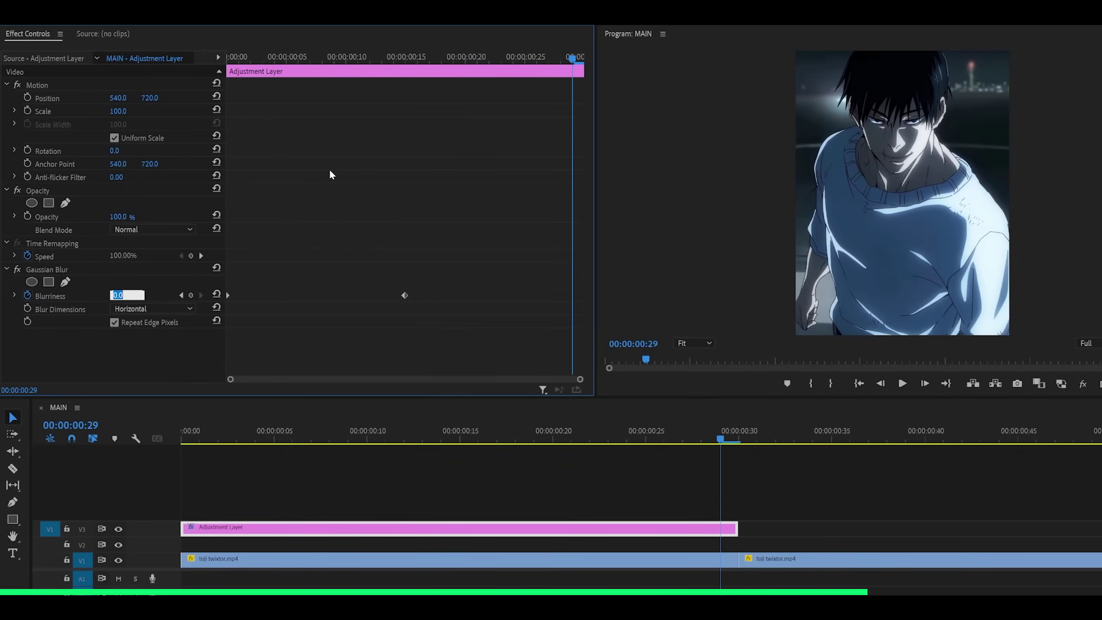
{"action": "type", "text": "199"}
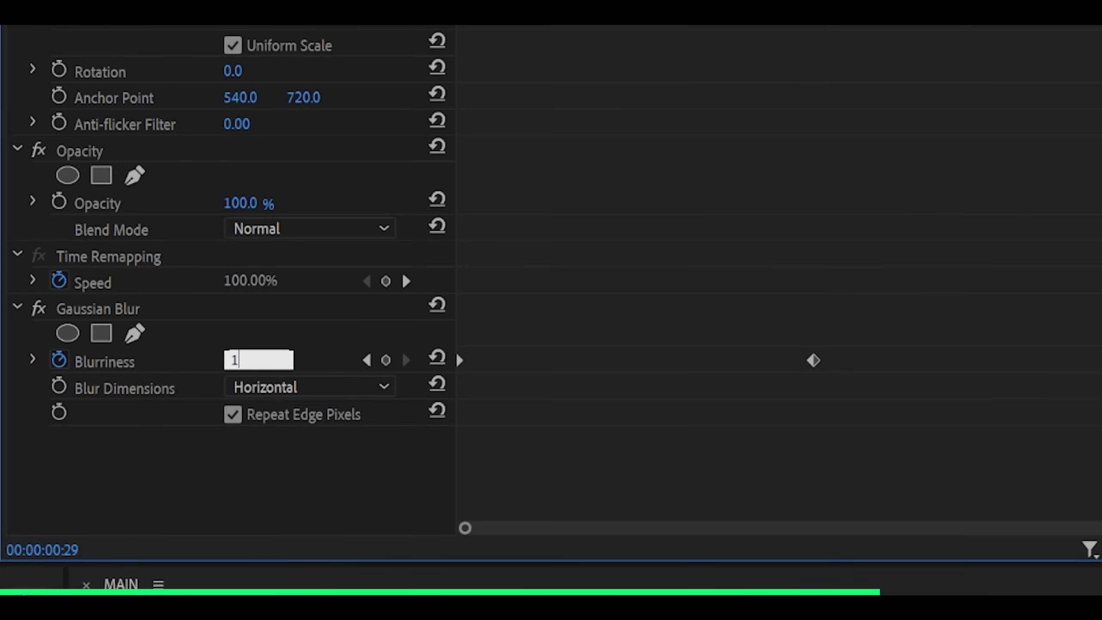
{"action": "type", "text": "00"}
{"action": "key", "text": "Return"}
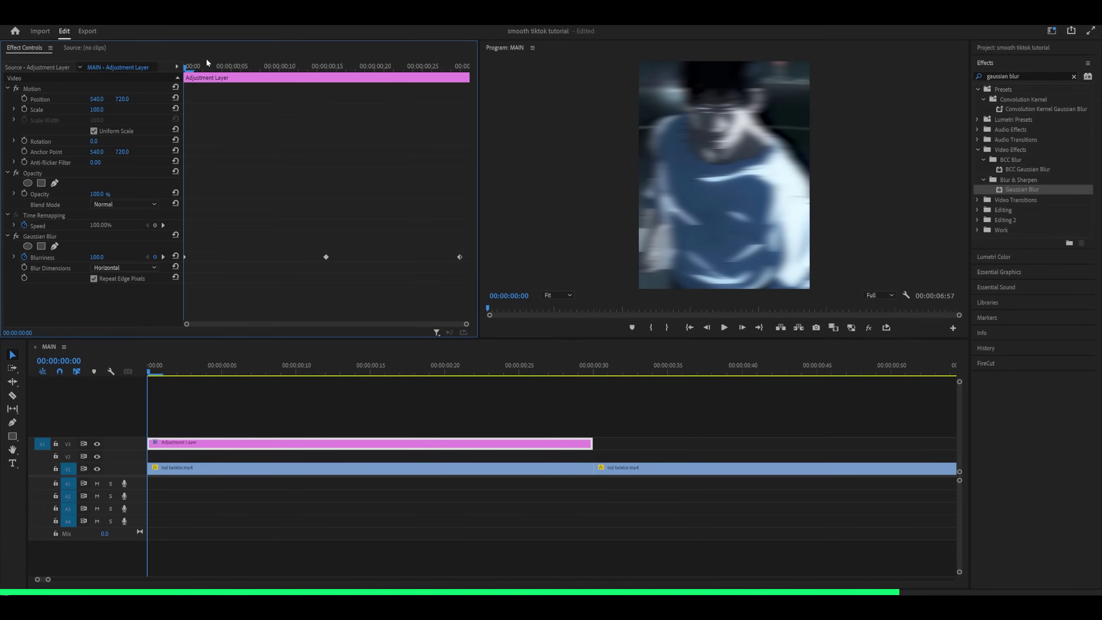
{"action": "key", "text": "space"}
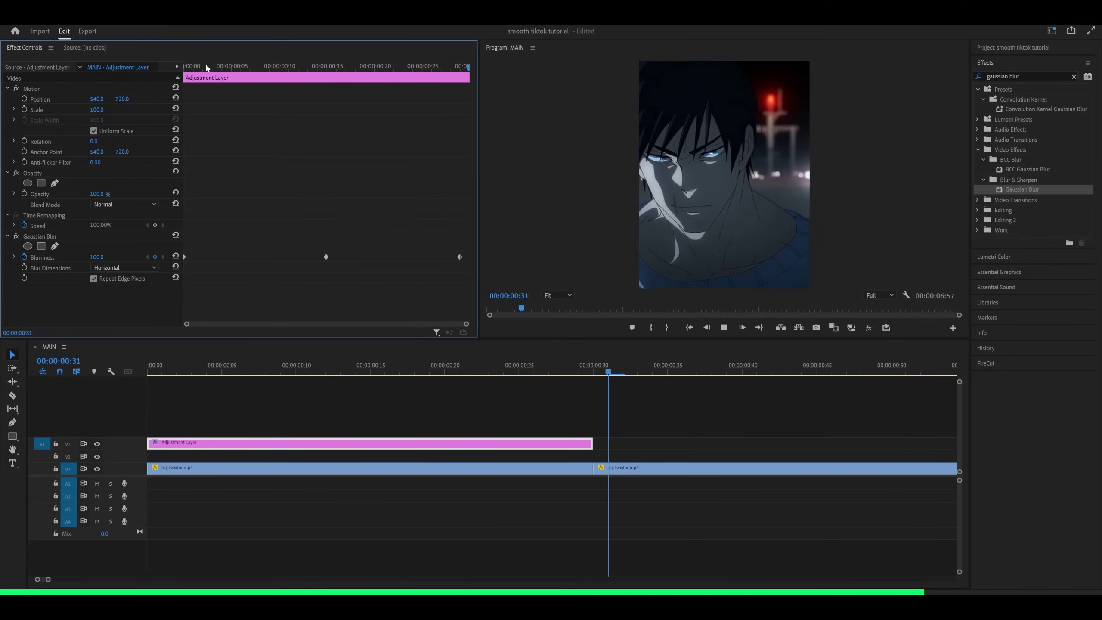
{"action": "key", "text": "space"}
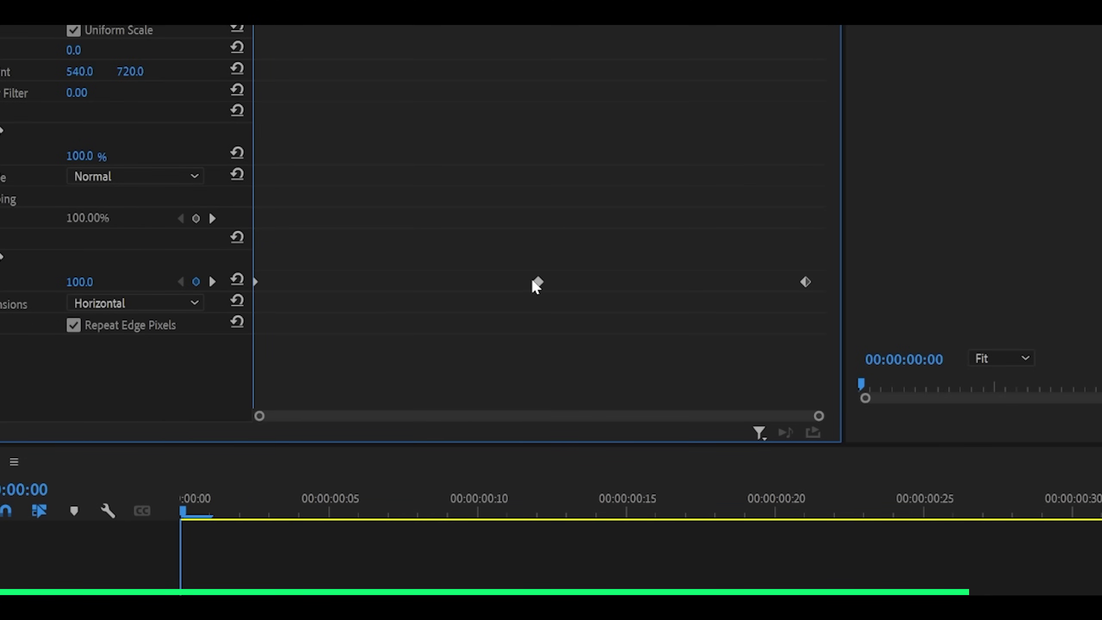
Apply Ease In and Ease Out to the middle Blurriness keyframe and play the sequence from the start
{"action": "right_click", "coordinate": [534, 282]}
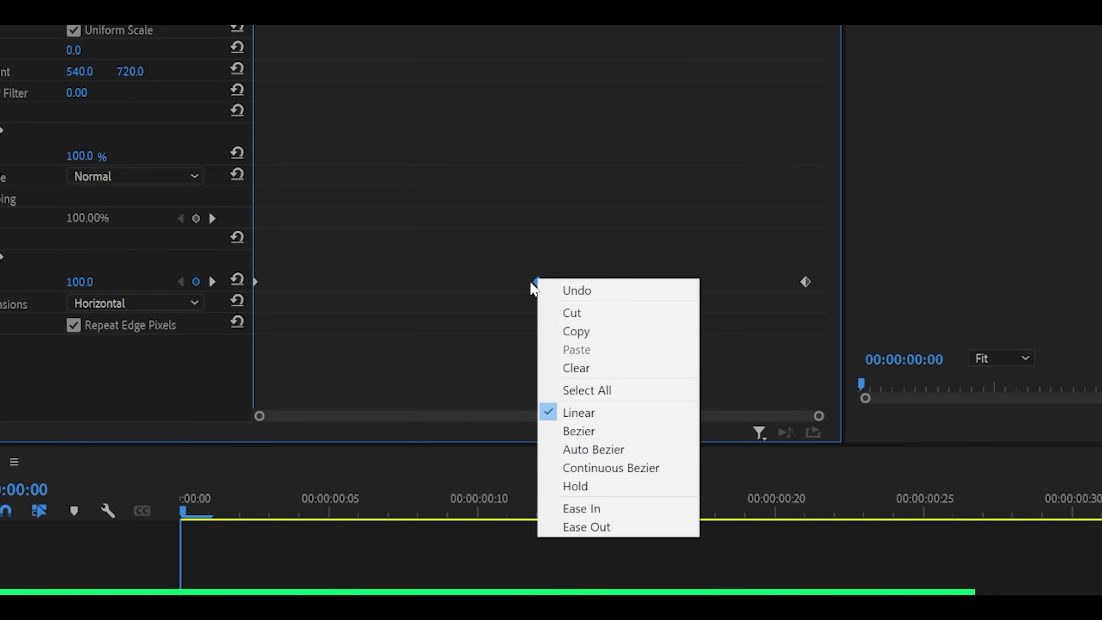
{"action": "left_click", "coordinate": [583, 509]}
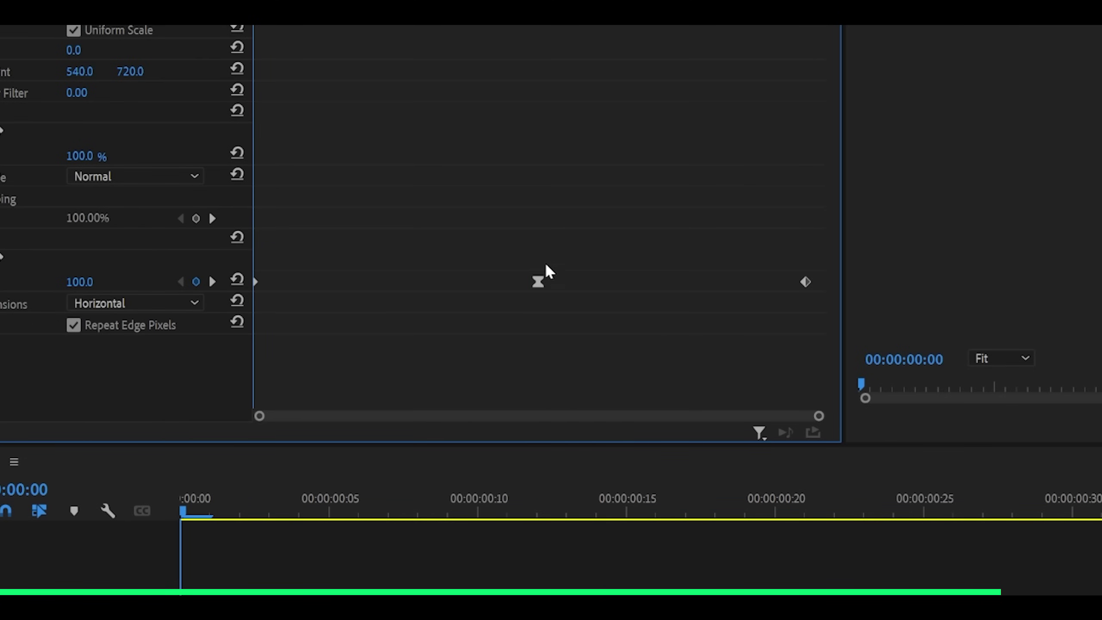
{"action": "right_click", "coordinate": [543, 280]}
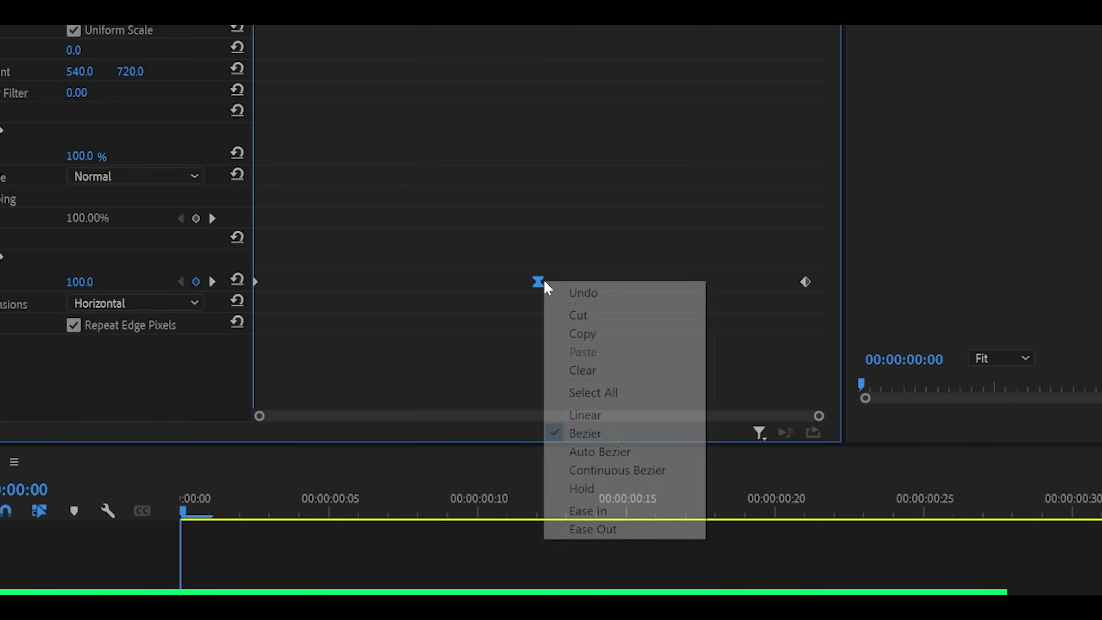
{"action": "left_click", "coordinate": [603, 531]}
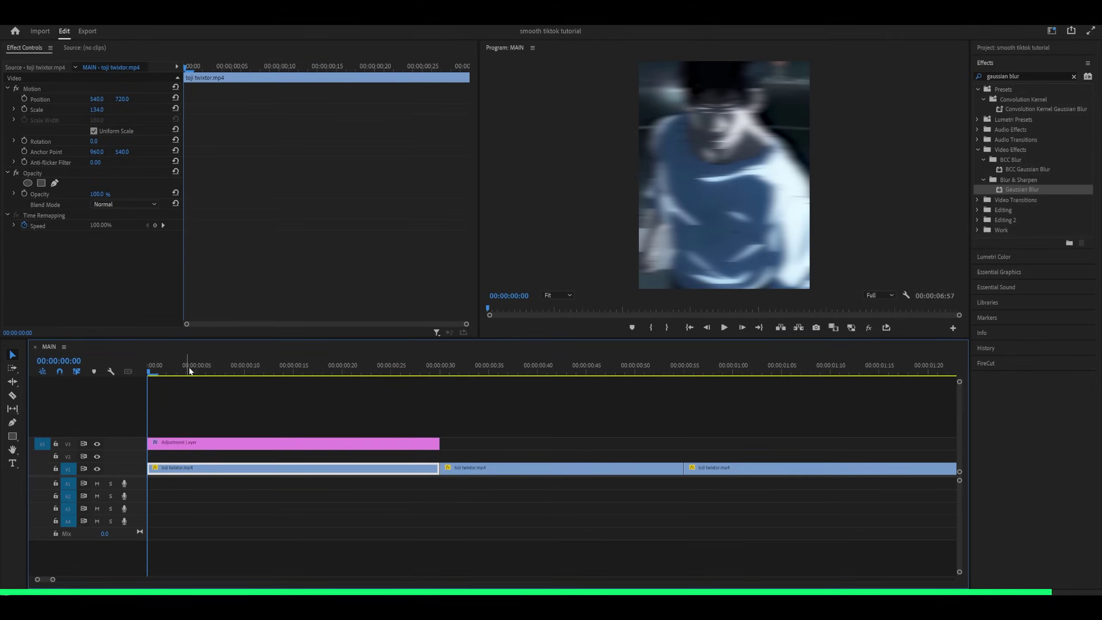
{"action": "left_click", "coordinate": [151, 371]}
{"action": "key", "text": "space"}
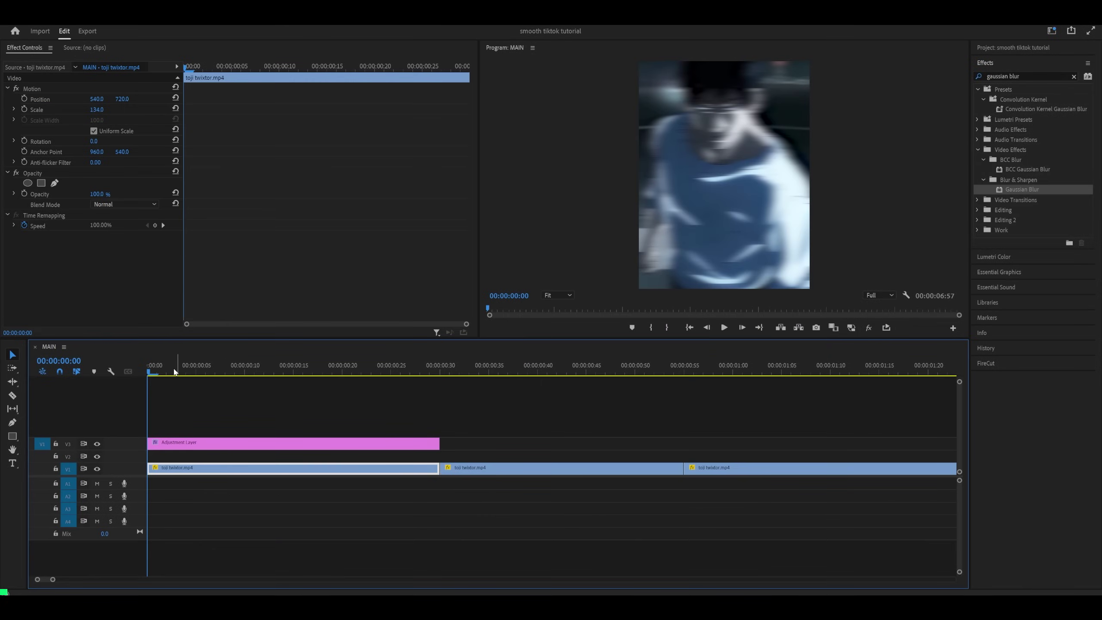
{"action": "key", "text": "space"}
{"action": "left_click_drag", "start_coordinate": [174, 372], "coordinate": [47, 404]}
Expand the adjustment layer's Blurriness graph and set all three Blurriness keyframes to Bezier interpolation
{"action": "left_click", "coordinate": [178, 444]}
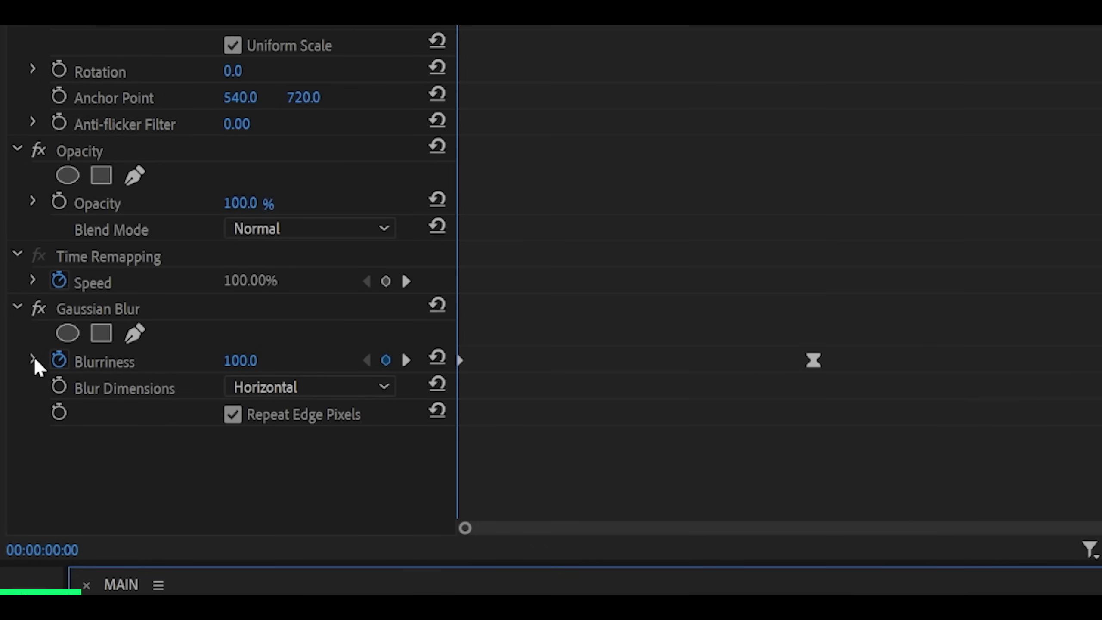
{"action": "left_click", "coordinate": [34, 360]}
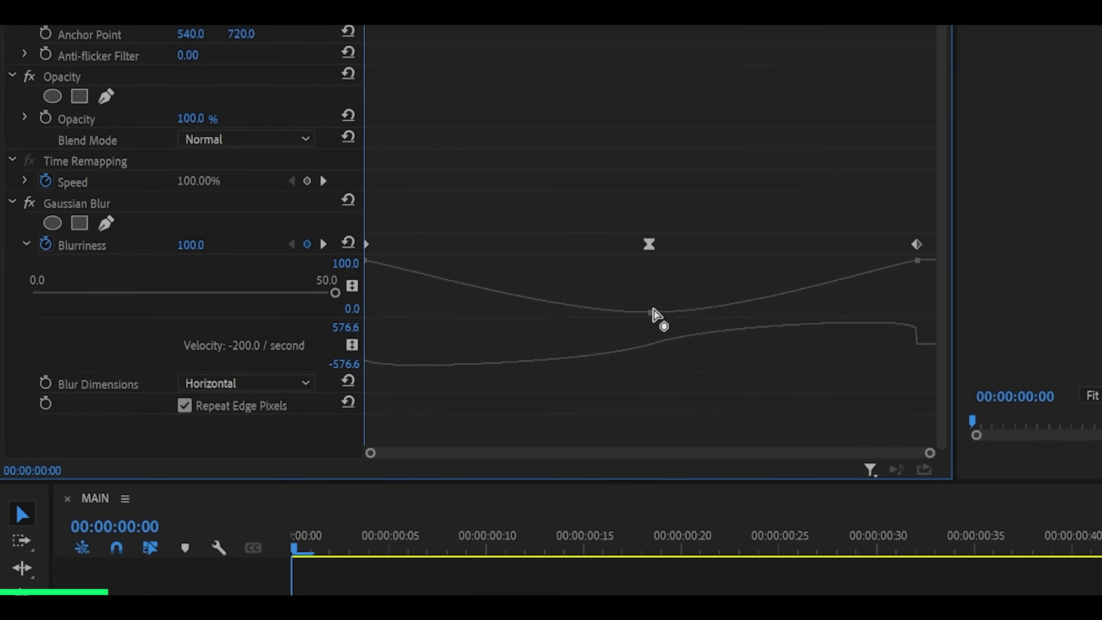
{"action": "left_click", "coordinate": [650, 245]}
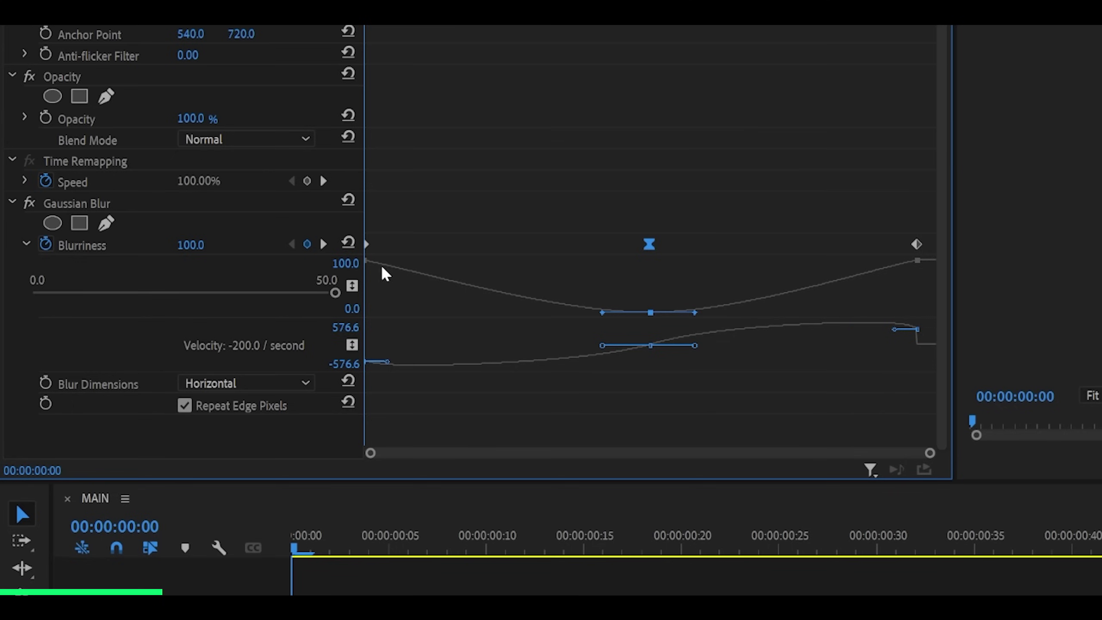
{"action": "left_click", "coordinate": [926, 220]}
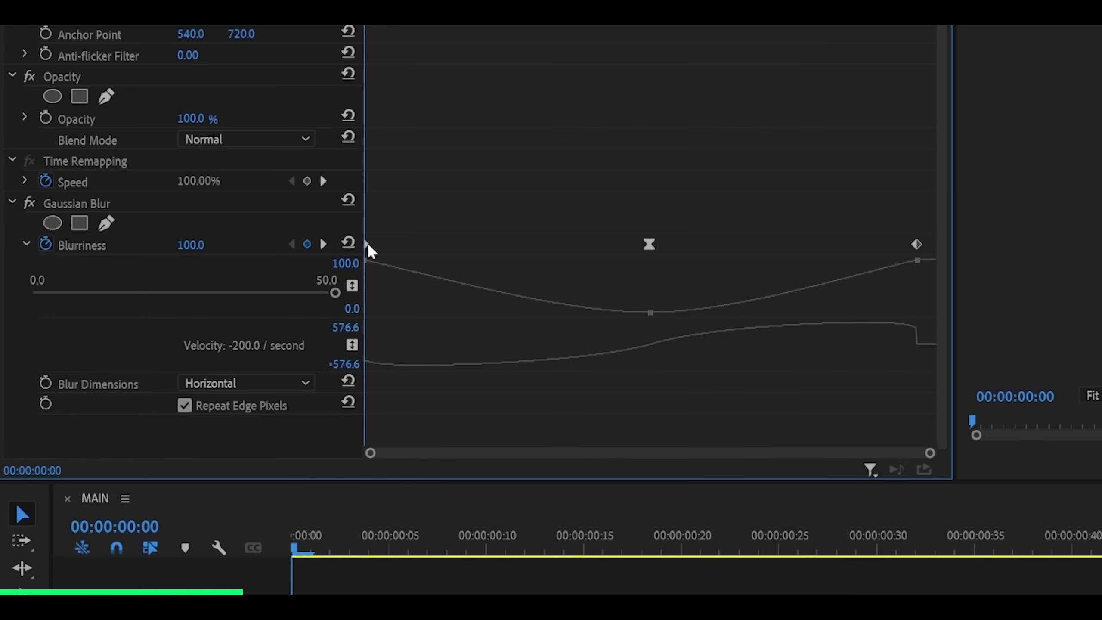
{"action": "left_click", "coordinate": [367, 244]}
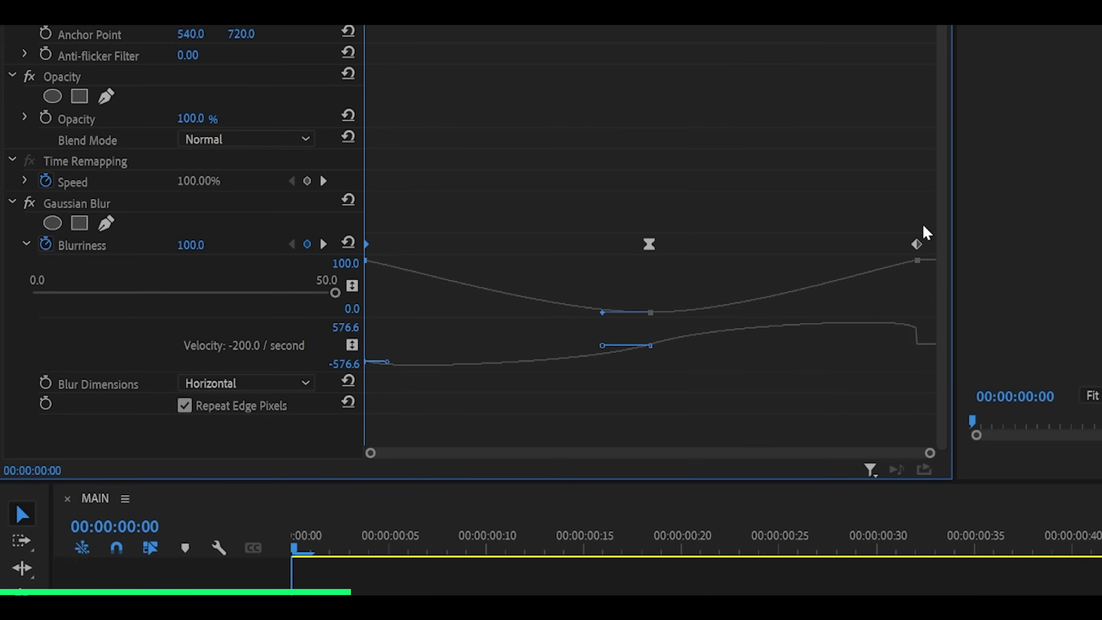
{"action": "left_click_drag", "start_coordinate": [924, 226], "coordinate": [786, 266]}
{"action": "mouse_move", "coordinate": [925, 228]}
{"action": "left_mouse_down"}
{"action": "mouse_move", "coordinate": [455, 266]}
{"action": "mouse_move", "coordinate": [339, 260]}
{"action": "left_mouse_up"}
{"action": "right_click", "coordinate": [650, 245]}
{"action": "left_click", "coordinate": [684, 395]}
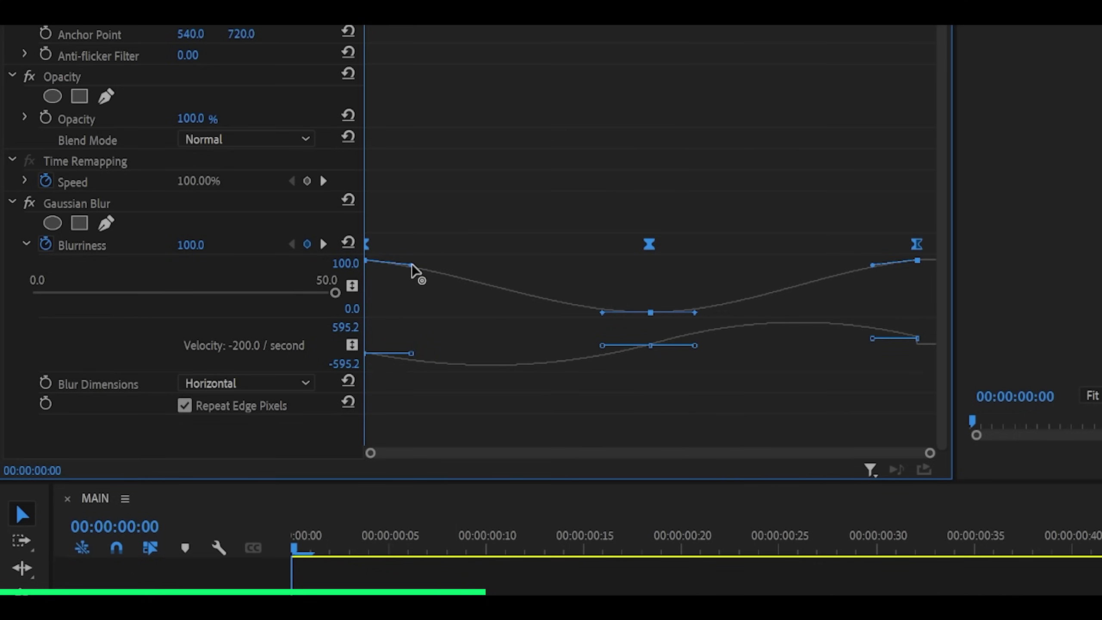
{"action": "left_click", "coordinate": [549, 243]}
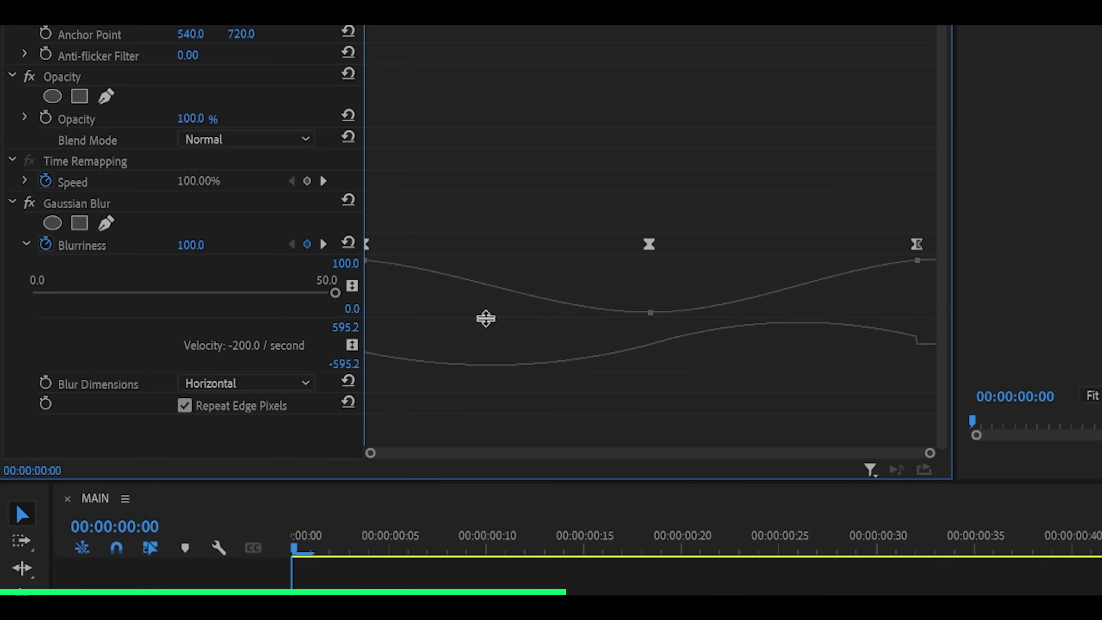
Enlarge the Blurriness graph and pull the first keyframe's Bezier handle straight down so the curve starts with a steep drop
{"action": "left_click_drag", "start_coordinate": [530, 316], "coordinate": [543, 430]}
{"action": "left_click", "coordinate": [367, 180]}
{"action": "scroll", "coordinate": [363, 171], "scroll_direction": "down", "scroll_amount": 1}
{"action": "left_click_drag", "start_coordinate": [416, 194], "coordinate": [289, 360]}
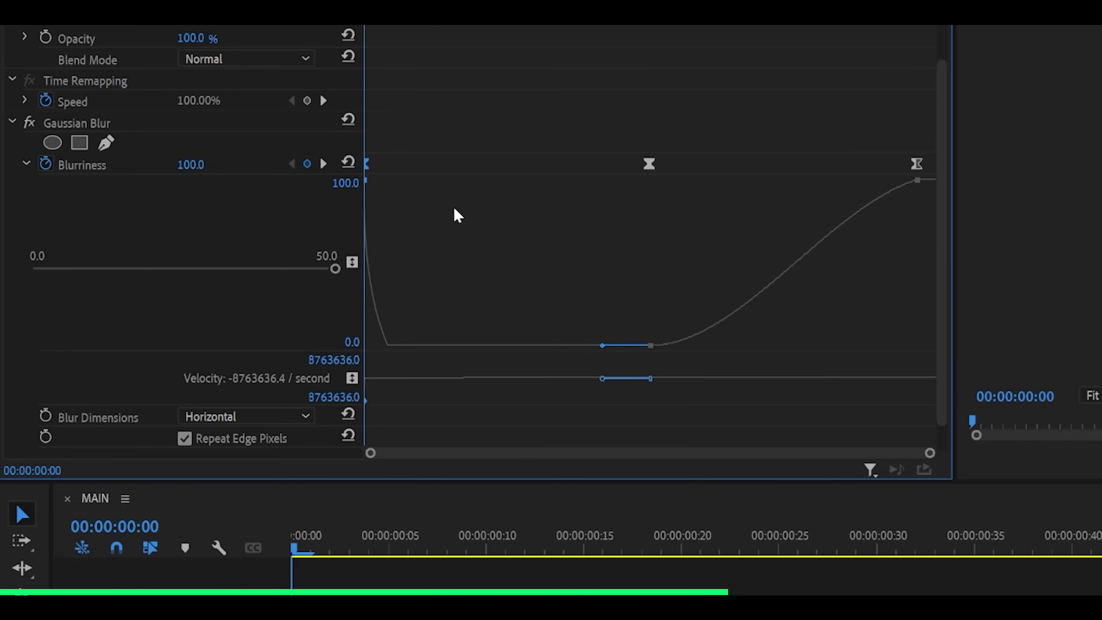
{"action": "key", "text": "ctrl+z"}
{"action": "left_click_drag", "start_coordinate": [410, 194], "coordinate": [348, 251]}
{"action": "left_click", "coordinate": [414, 232]}
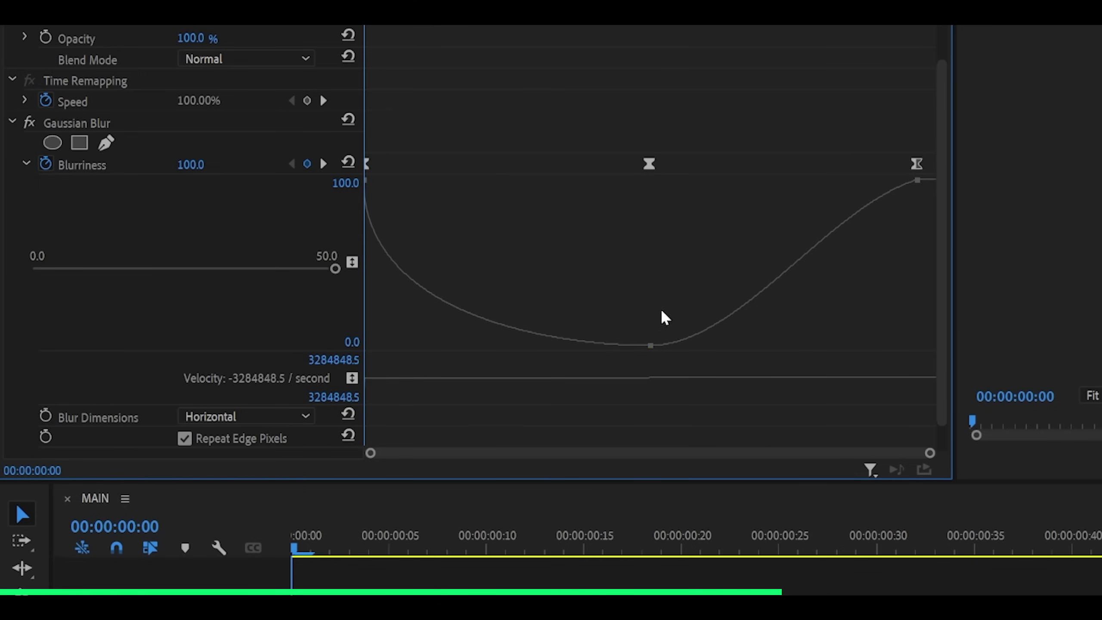
Pull the last Blurriness keyframe's Bezier handle straight down to mirror the opening curve, and play back the result
{"action": "left_click", "coordinate": [918, 164]}
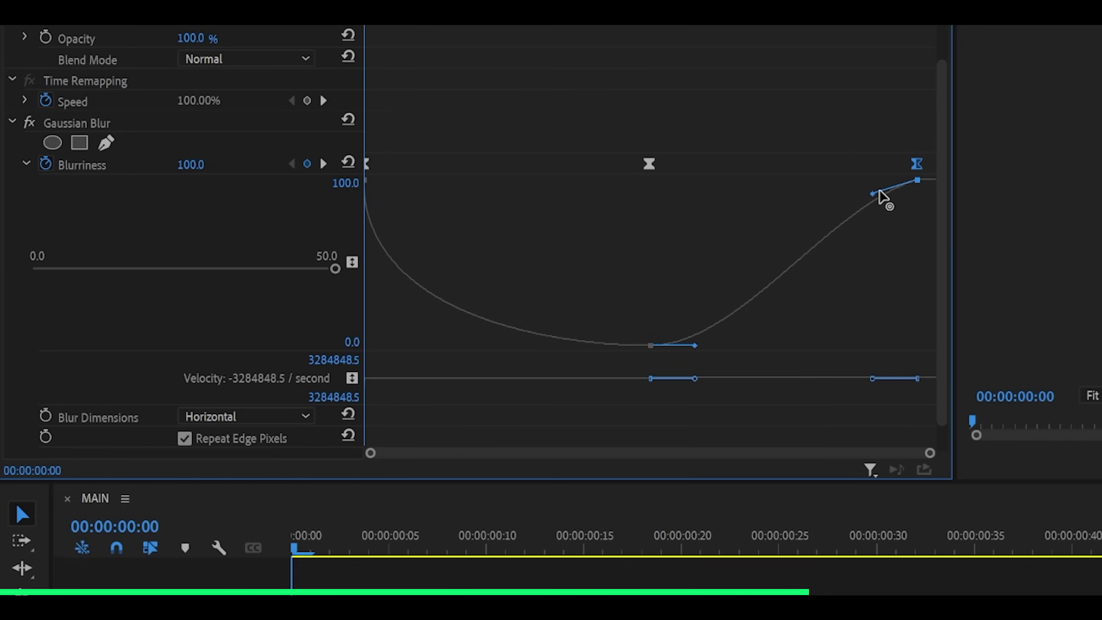
{"action": "left_click_drag", "start_coordinate": [867, 197], "coordinate": [929, 255]}
{"action": "left_click", "coordinate": [820, 178]}
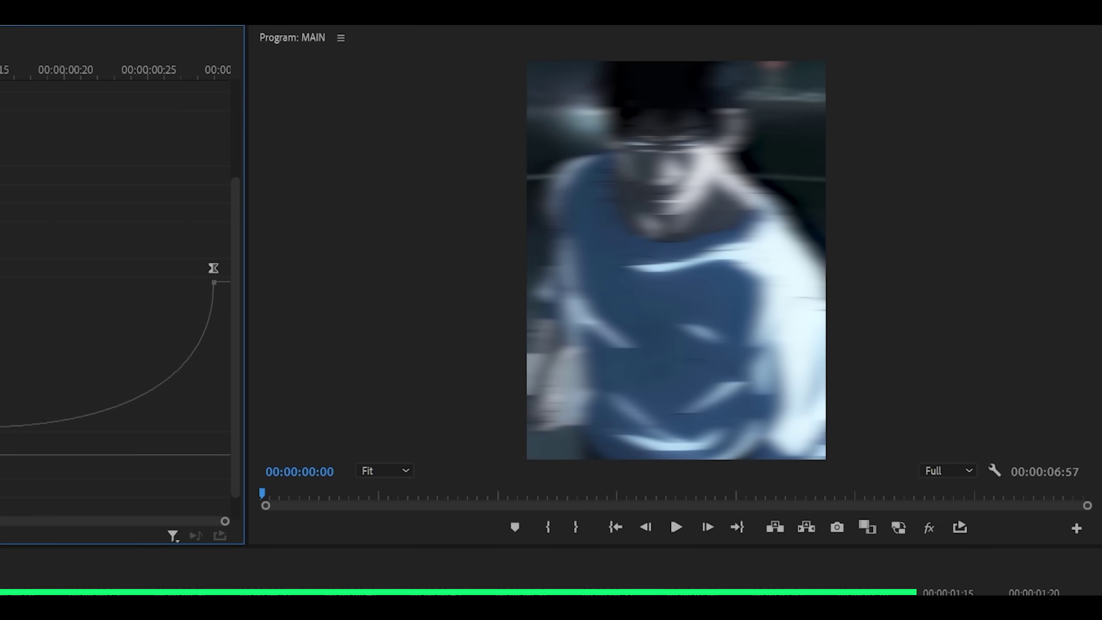
{"action": "key", "text": "space"}
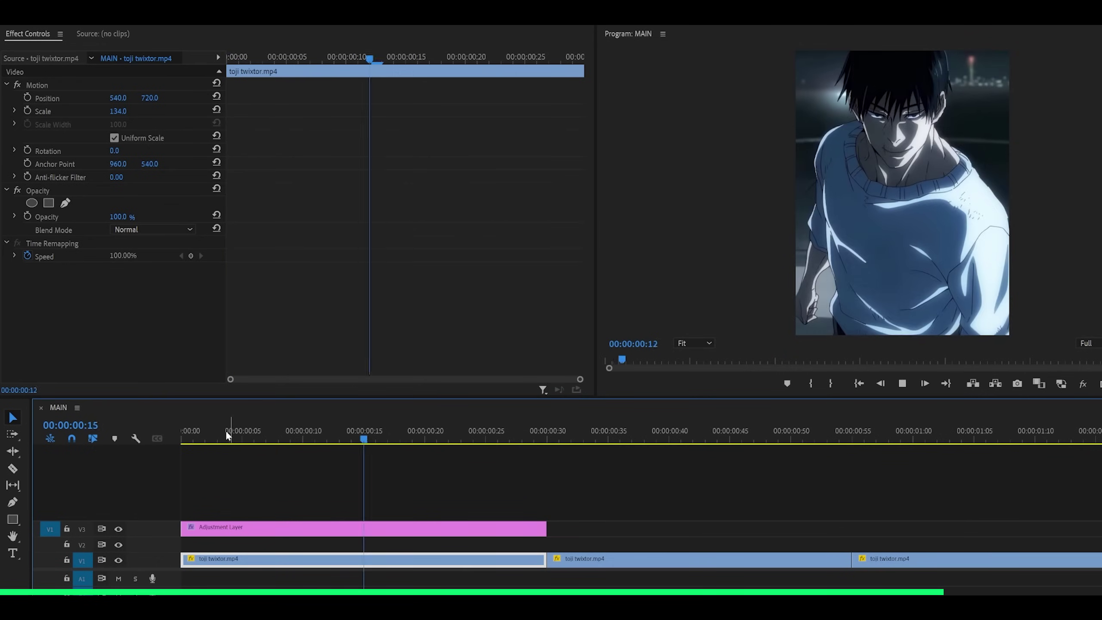
Enlarge the adjustment layer's Blurriness graph and slightly shorten the vertical Bezier handles of the first and last keyframes
{"action": "left_click", "coordinate": [320, 529]}
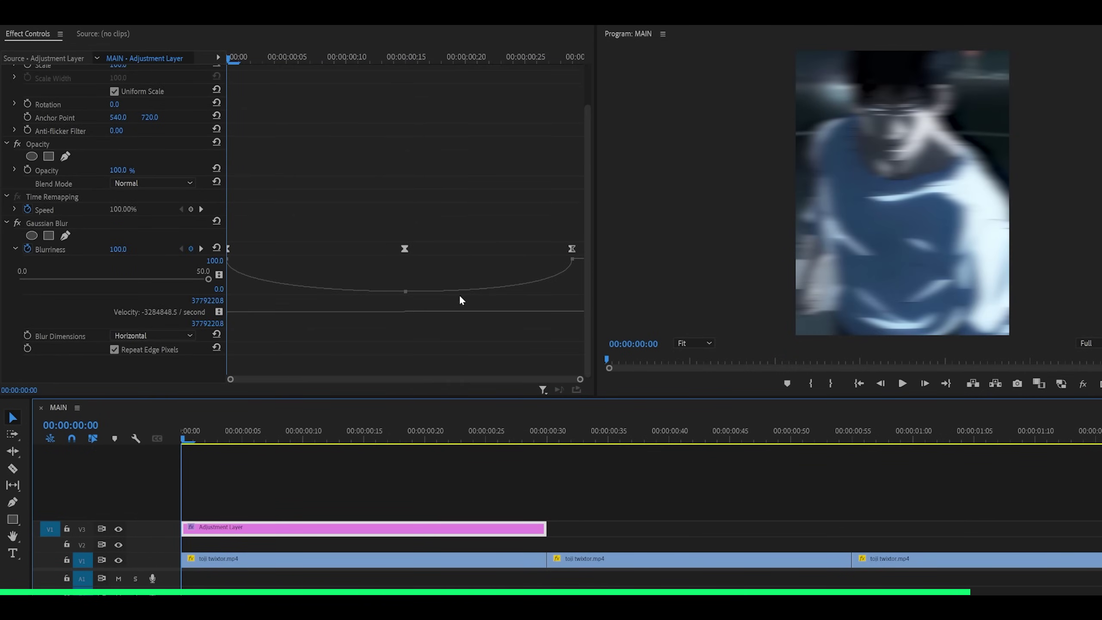
{"action": "left_click", "coordinate": [465, 293]}
{"action": "left_click_drag", "start_coordinate": [463, 295], "coordinate": [463, 375]}
{"action": "scroll", "coordinate": [436, 234], "scroll_direction": "down", "scroll_amount": 3}
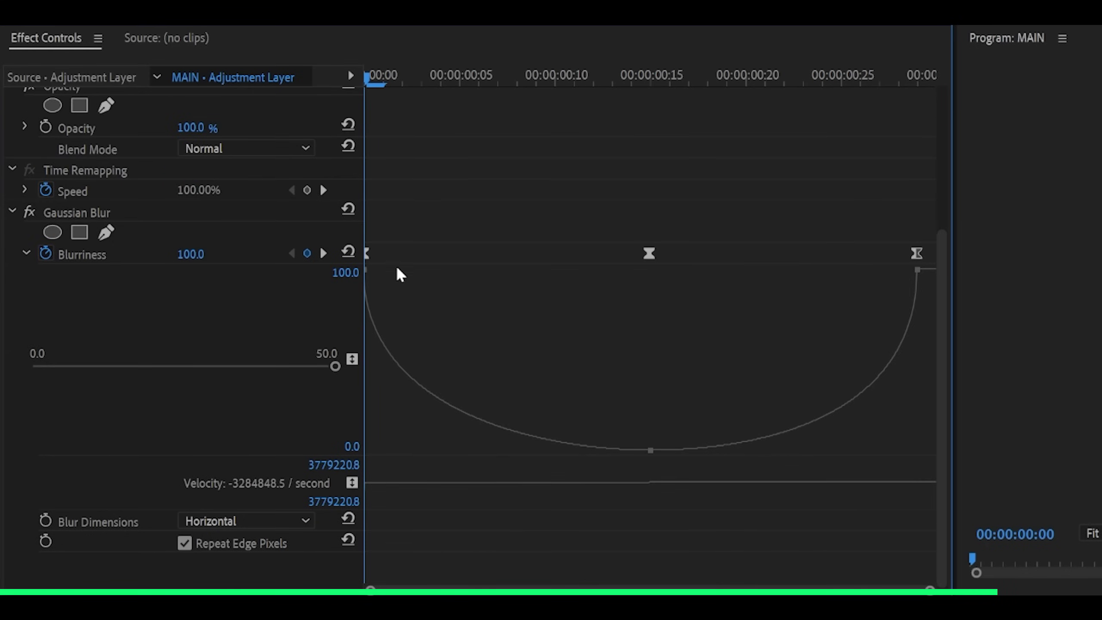
{"action": "left_click", "coordinate": [368, 260]}
{"action": "left_click_drag", "start_coordinate": [366, 347], "coordinate": [360, 339]}
{"action": "left_click", "coordinate": [917, 270]}
{"action": "left_click_drag", "start_coordinate": [916, 348], "coordinate": [918, 339]}
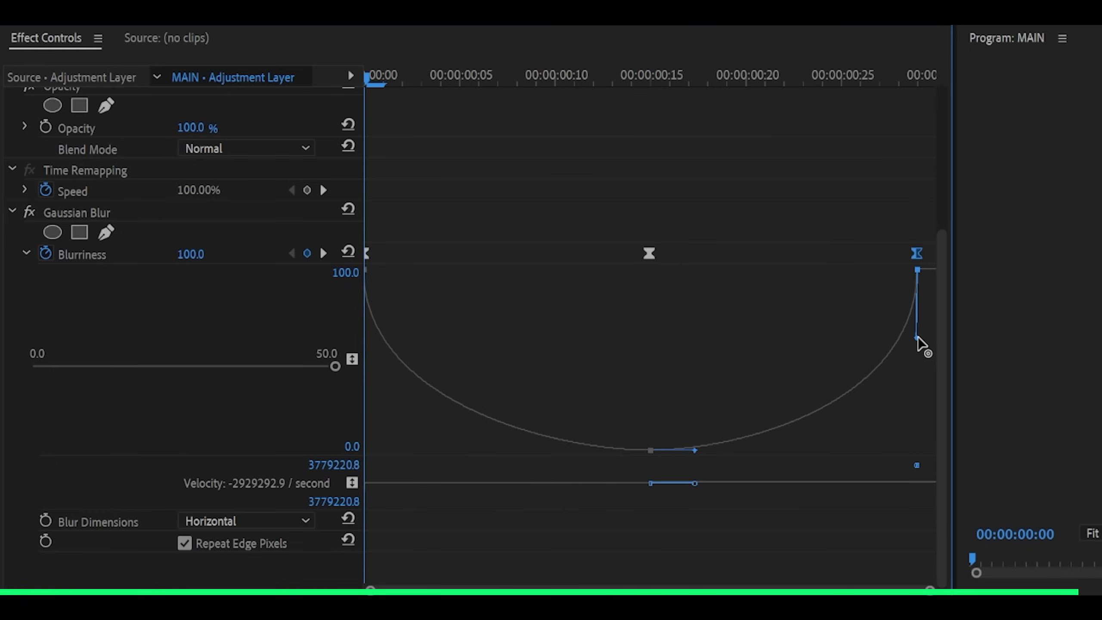
{"action": "left_click", "coordinate": [776, 242]}
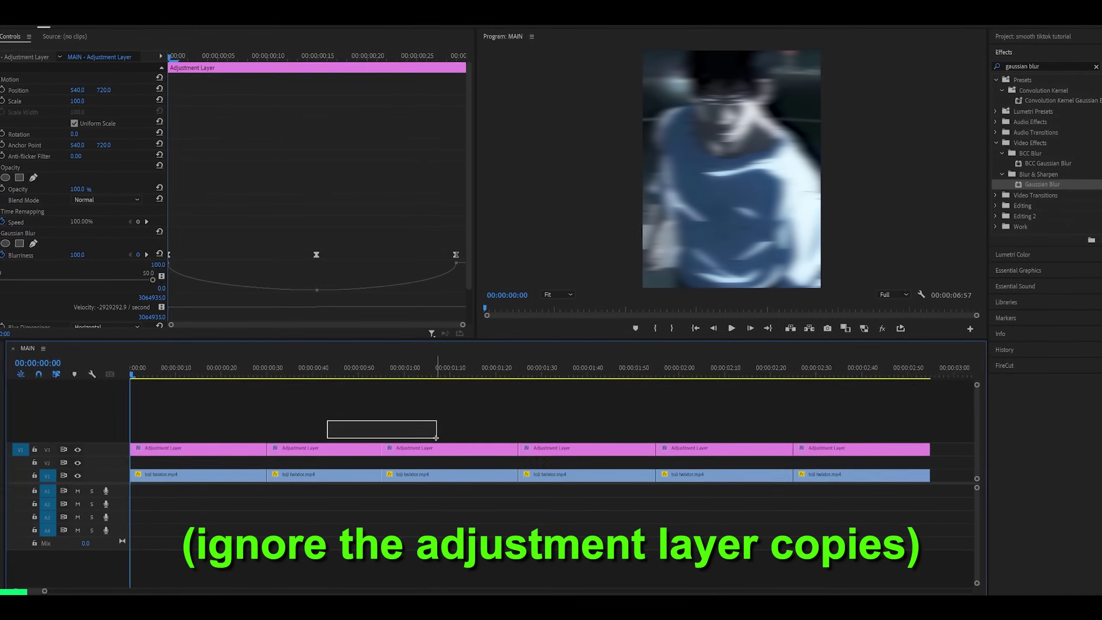
Delete the adjustment layer copies above the following clips, then select the first adjustment layer and return to 00:00:00:00
{"action": "left_click_drag", "start_coordinate": [316, 413], "coordinate": [816, 446]}
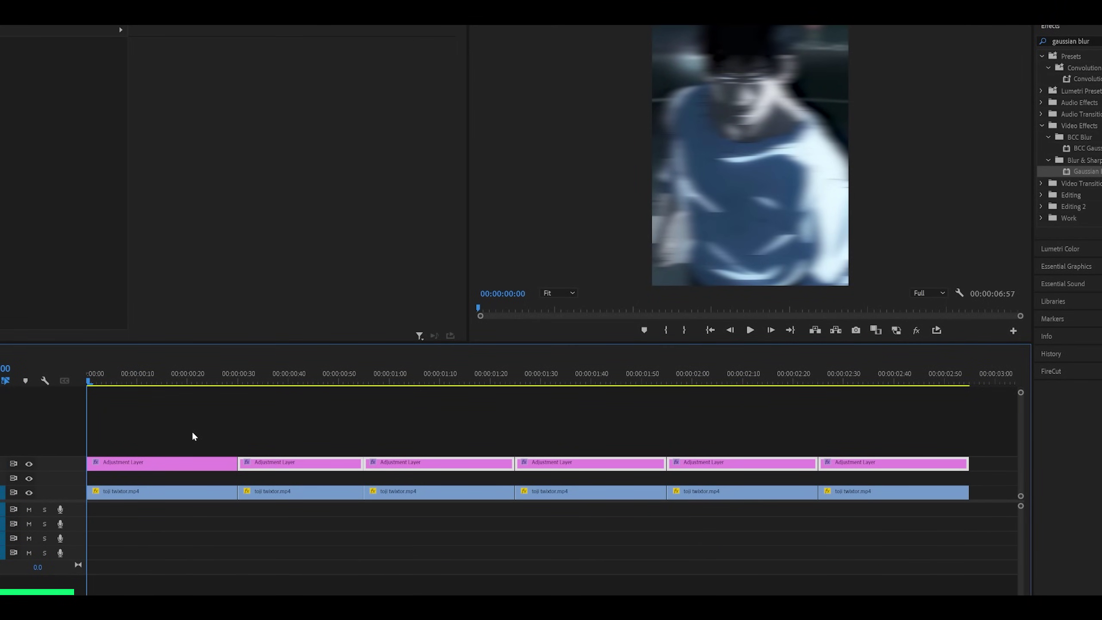
{"action": "key", "text": "Delete"}
{"action": "left_click", "coordinate": [166, 464]}
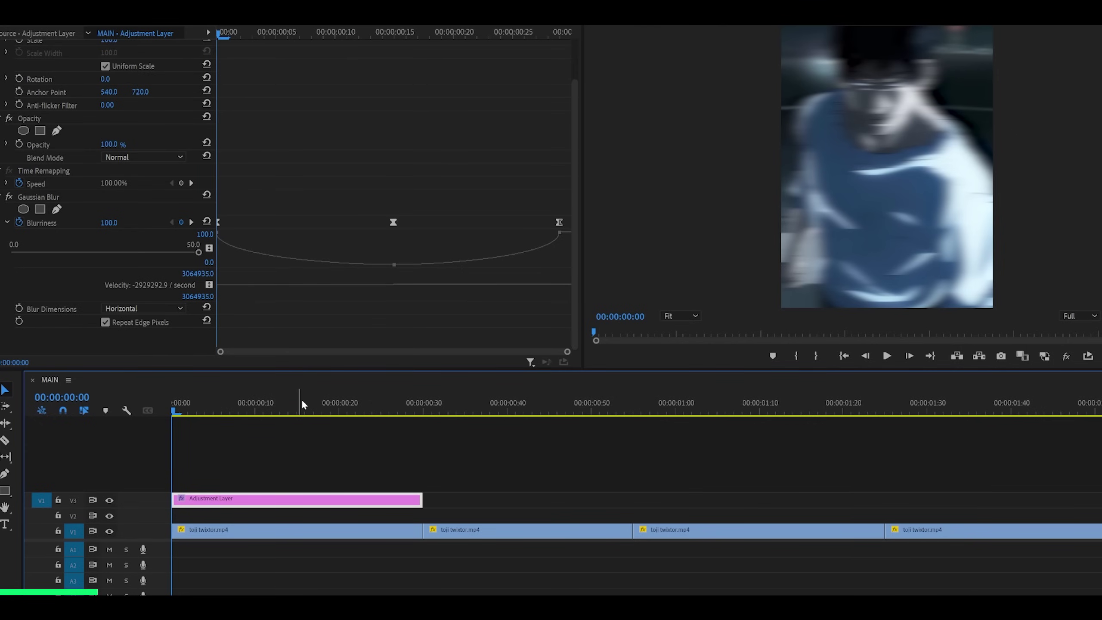
{"action": "left_click_drag", "start_coordinate": [298, 402], "coordinate": [173, 412]}
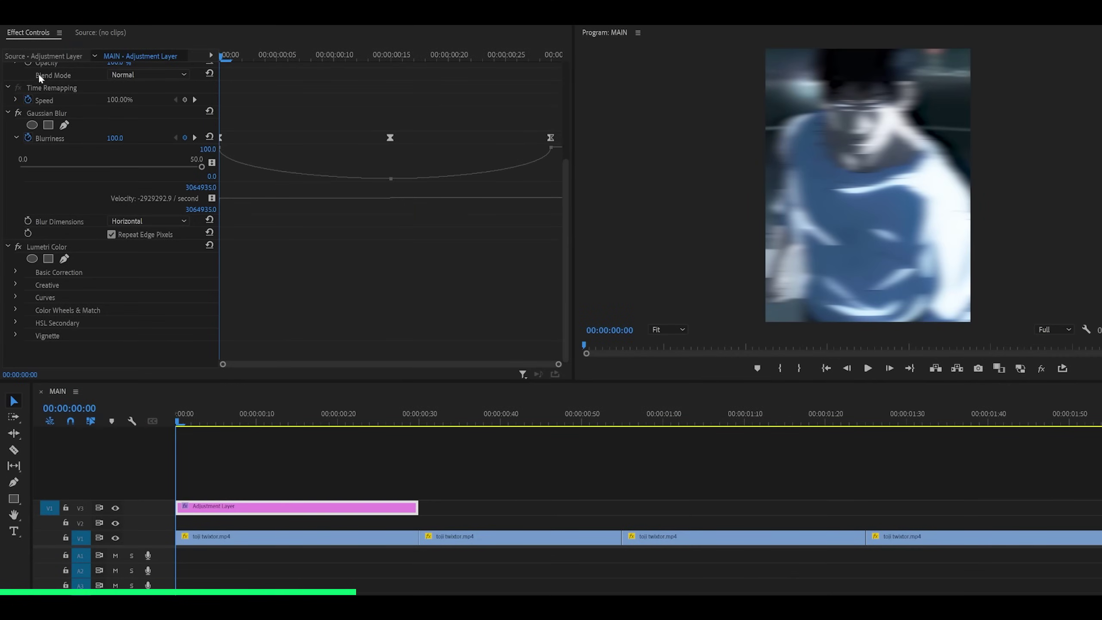
Set the adjustment layer's Lumetri Color Exposure to 4 under Basic Correction and enable its keyframing at 00:00:00:00
{"action": "left_click", "coordinate": [16, 271]}
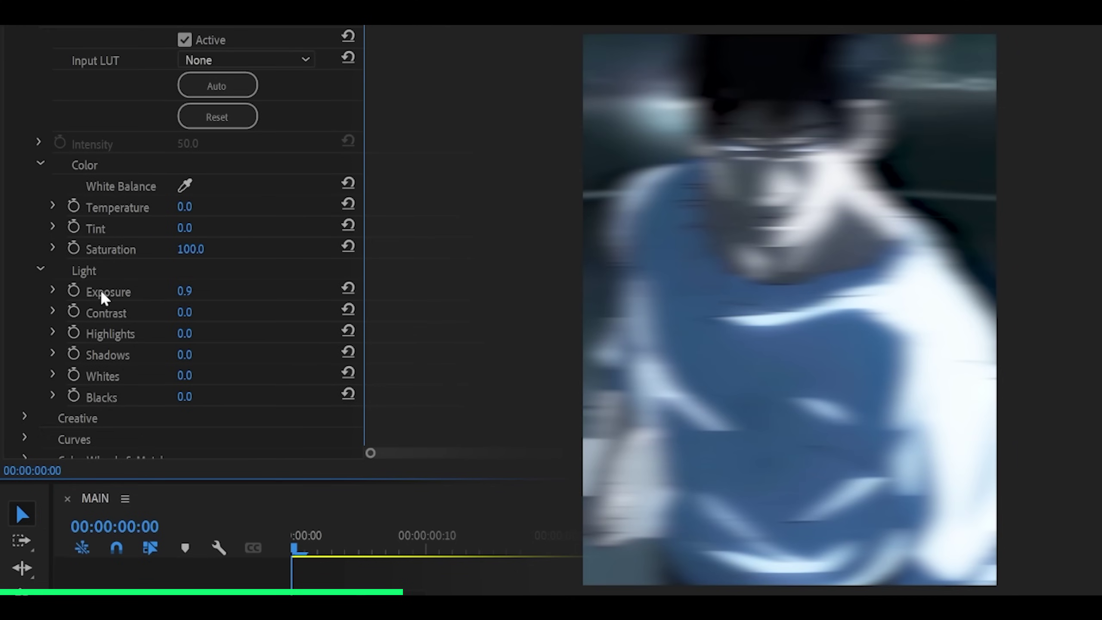
{"action": "left_click", "coordinate": [185, 292]}
{"action": "type", "text": "0"}
{"action": "key", "text": "BackSpace"}
{"action": "type", "text": "4"}
{"action": "key", "text": "Return"}
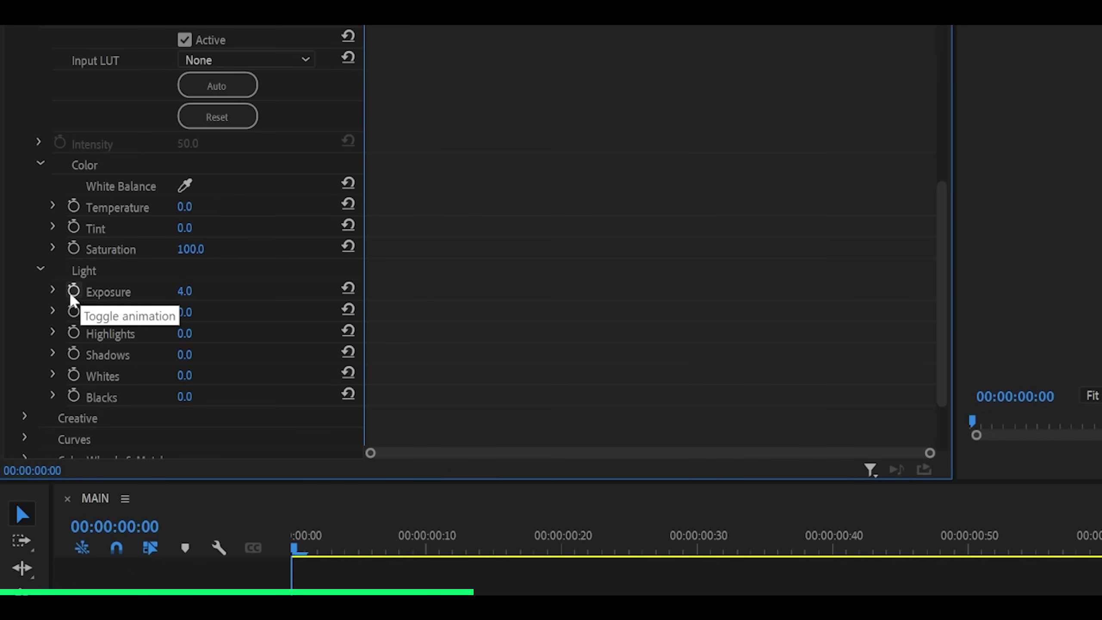
{"action": "left_click", "coordinate": [74, 291]}
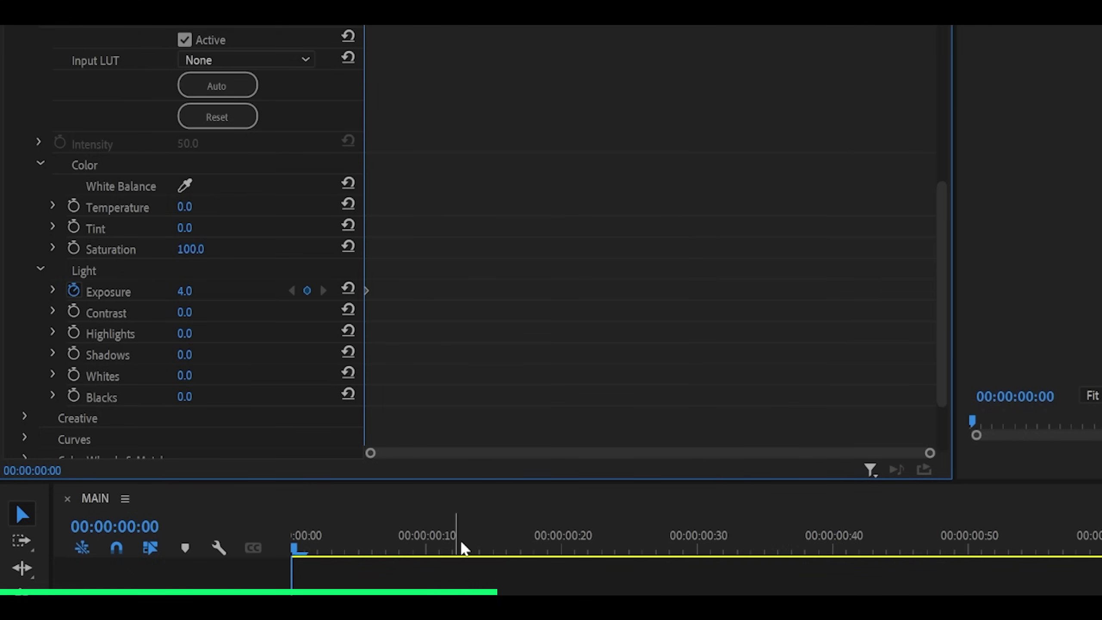
Add a Lumetri Color Exposure keyframe of 0 at 00:00:00:14
{"action": "left_click", "coordinate": [302, 442]}
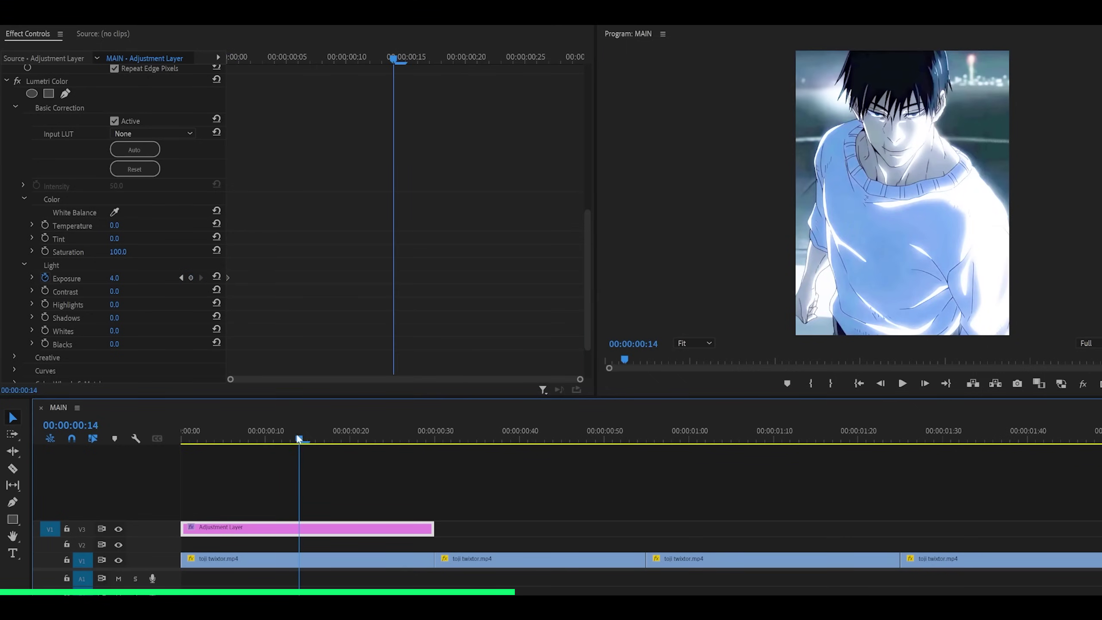
{"action": "left_click", "coordinate": [116, 281]}
{"action": "type", "text": "0"}
{"action": "key", "text": "Return"}
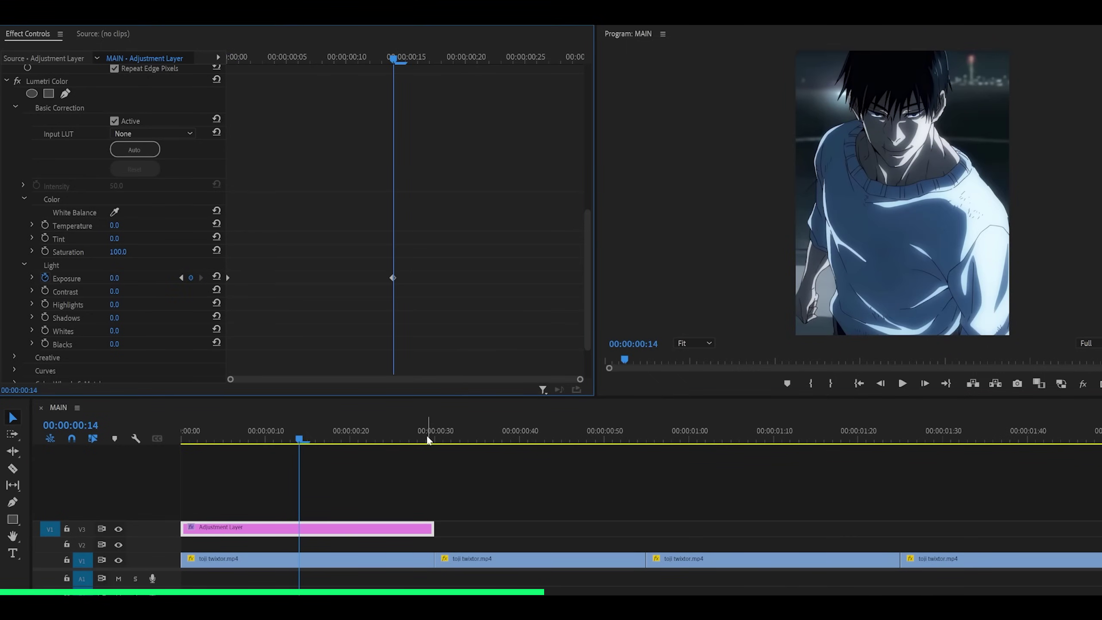
Add a Lumetri Color Exposure keyframe of 4 at 00:00:00:29, near the adjustment layer's end
{"action": "left_click", "coordinate": [428, 437]}
{"action": "left_click", "coordinate": [112, 280]}
{"action": "type", "text": "4"}
{"action": "key", "text": "Return"}
Apply Ease In and Ease Out to the middle Exposure keyframe and play back the effect
{"action": "right_click", "coordinate": [629, 213]}
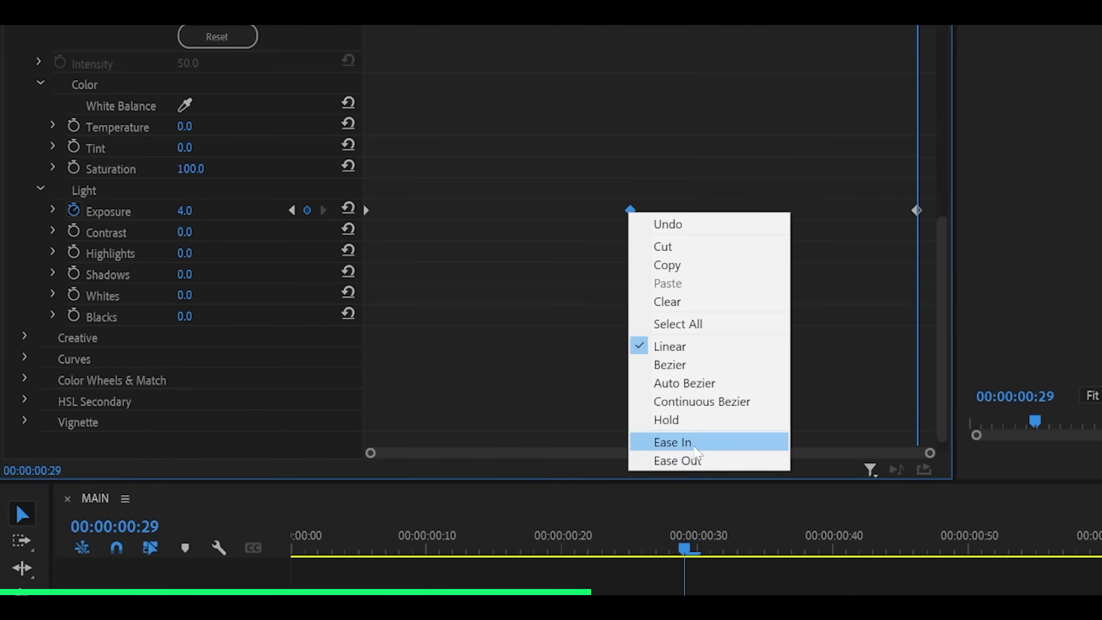
{"action": "left_click", "coordinate": [673, 443]}
{"action": "right_click", "coordinate": [629, 212]}
{"action": "left_click", "coordinate": [677, 460]}
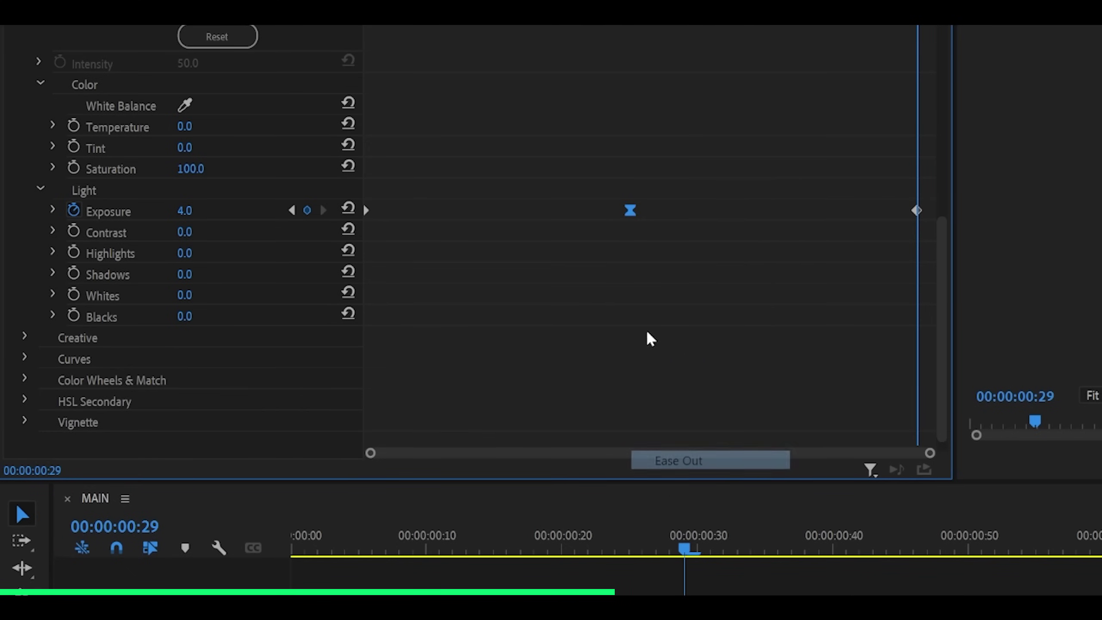
{"action": "key", "text": "space"}
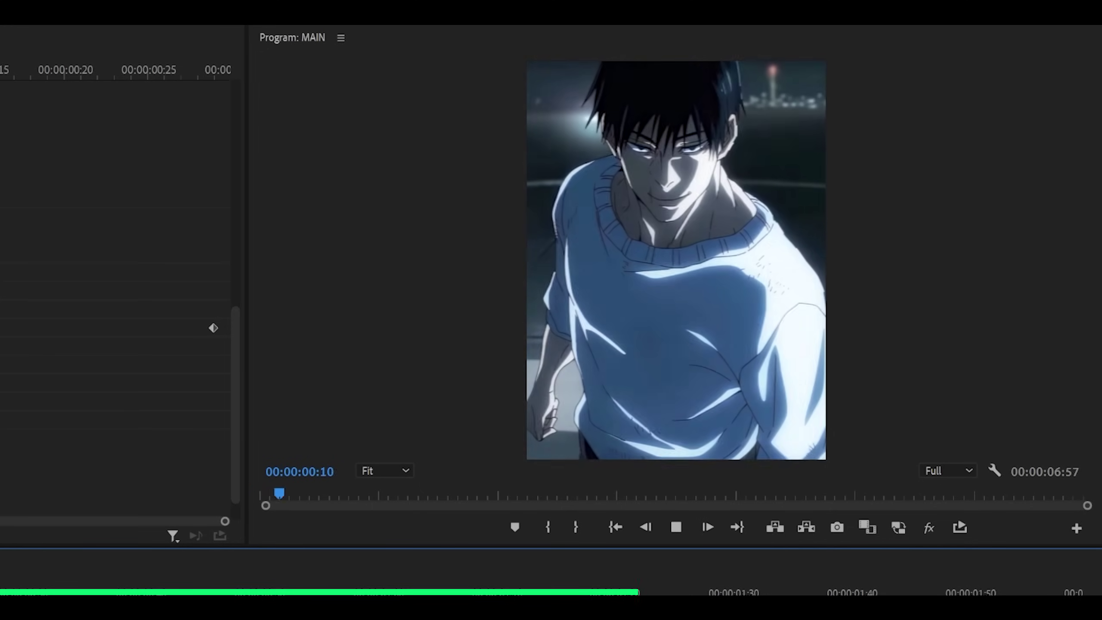
{"action": "key", "text": "space"}
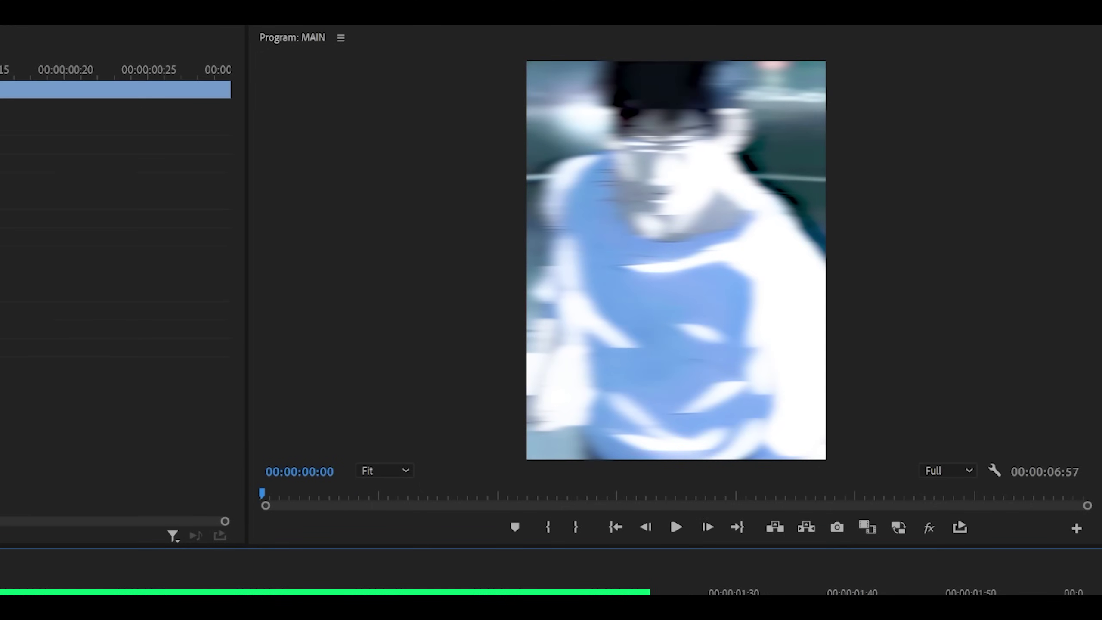
{"action": "scroll", "coordinate": [115, 304], "scroll_direction": "down", "scroll_amount": 10}
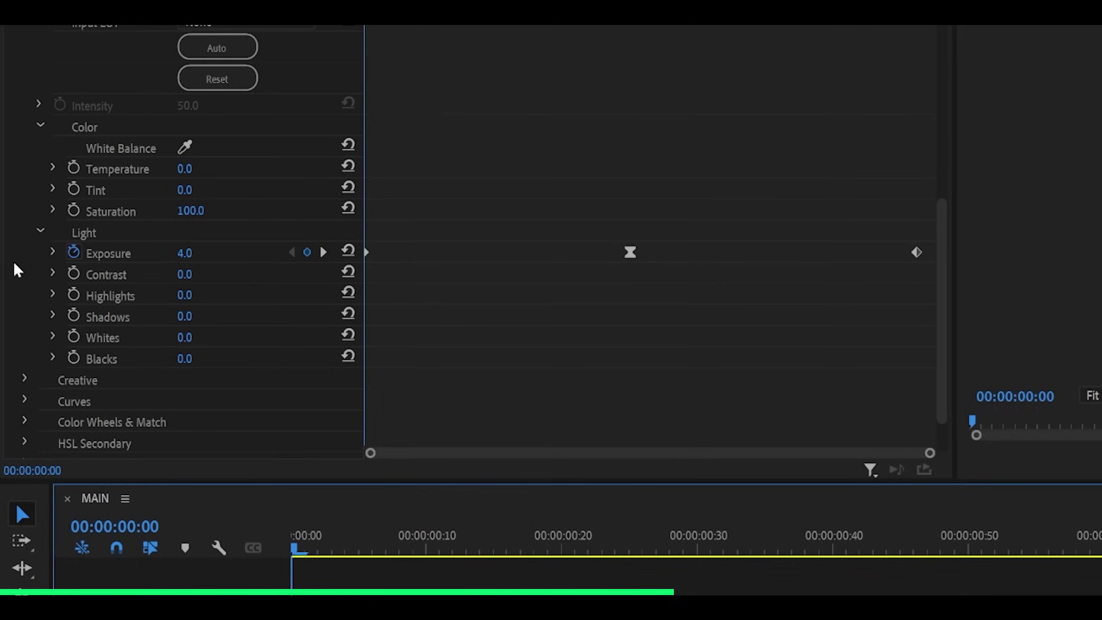
Expand the Exposure value graph and convert all three of its keyframes to Bezier
{"action": "left_click", "coordinate": [52, 251]}
{"action": "scroll", "coordinate": [605, 239], "scroll_direction": "down", "scroll_amount": 3}
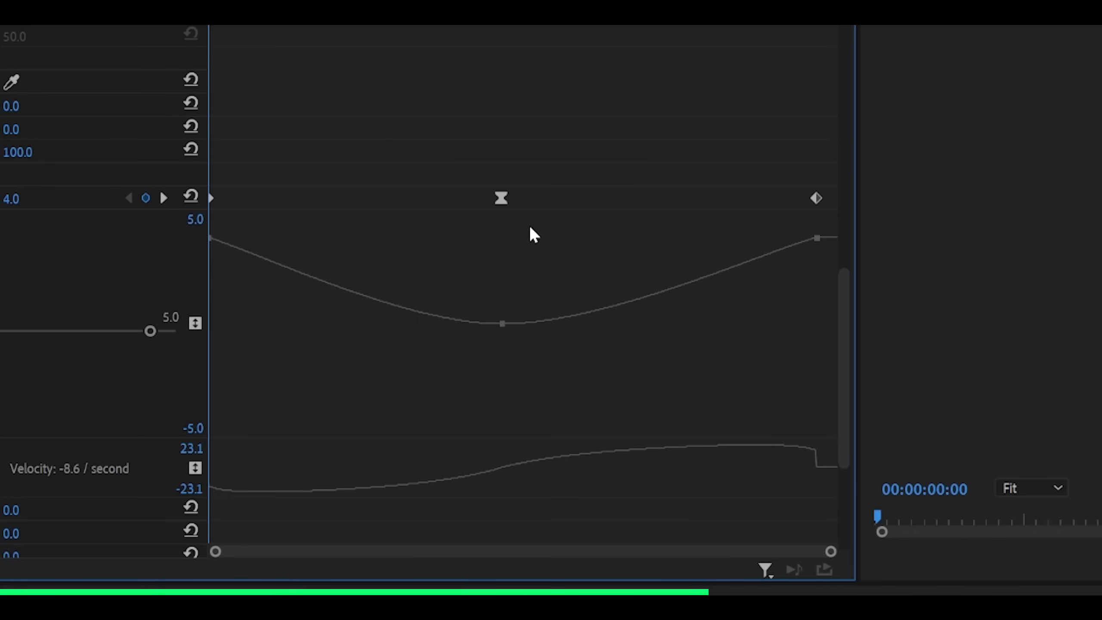
{"action": "left_click", "coordinate": [502, 198]}
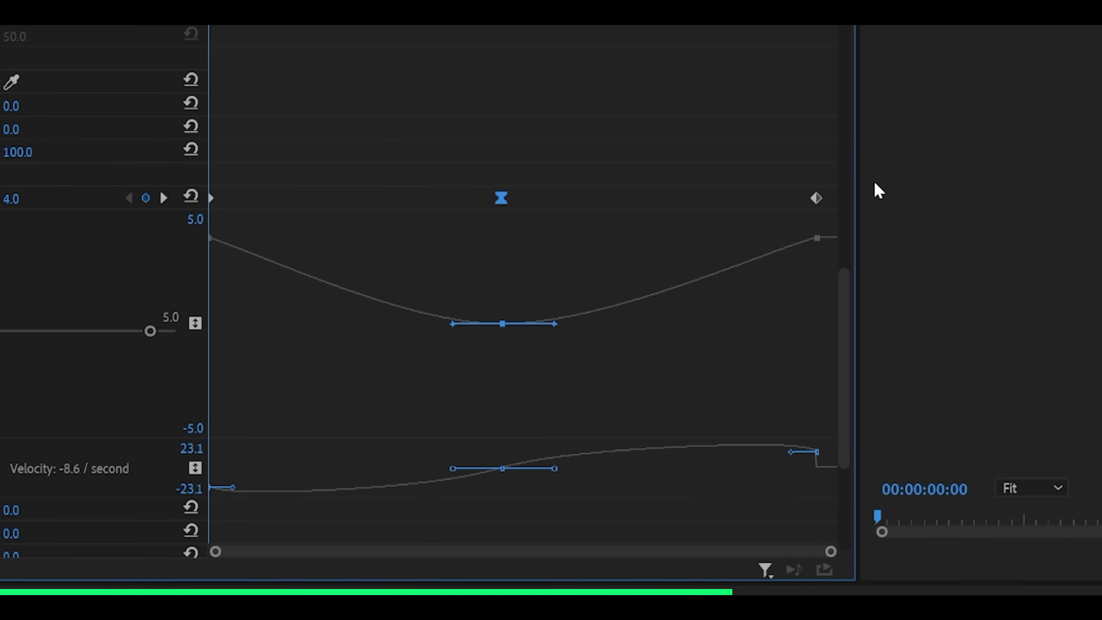
{"action": "left_click", "coordinate": [772, 197]}
{"action": "left_click_drag", "start_coordinate": [828, 177], "coordinate": [239, 228]}
{"action": "right_click", "coordinate": [499, 196]}
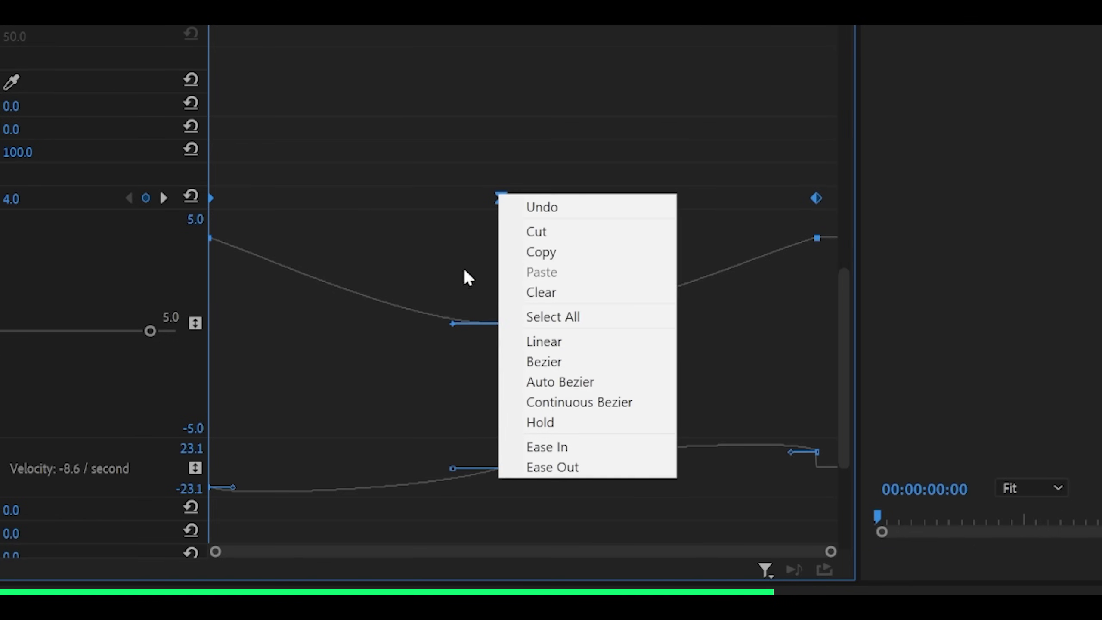
{"action": "left_click", "coordinate": [542, 364]}
Turn the first Exposure keyframe's Bezier handle vertically downward so the curve falls steeply at the start
{"action": "left_click", "coordinate": [212, 199]}
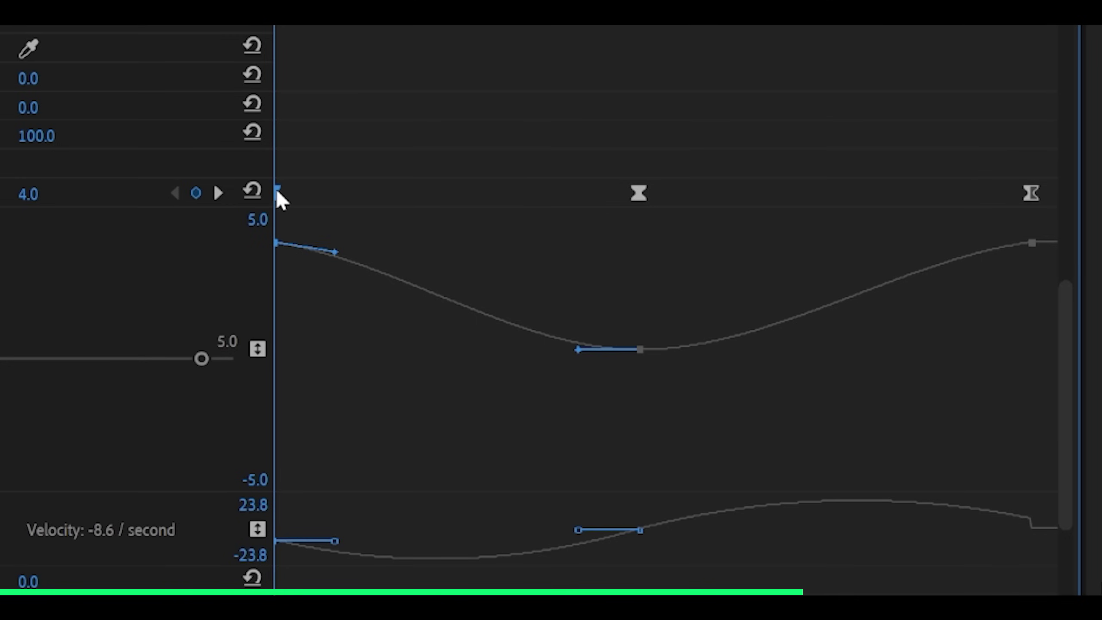
{"action": "left_click_drag", "start_coordinate": [335, 255], "coordinate": [261, 283]}
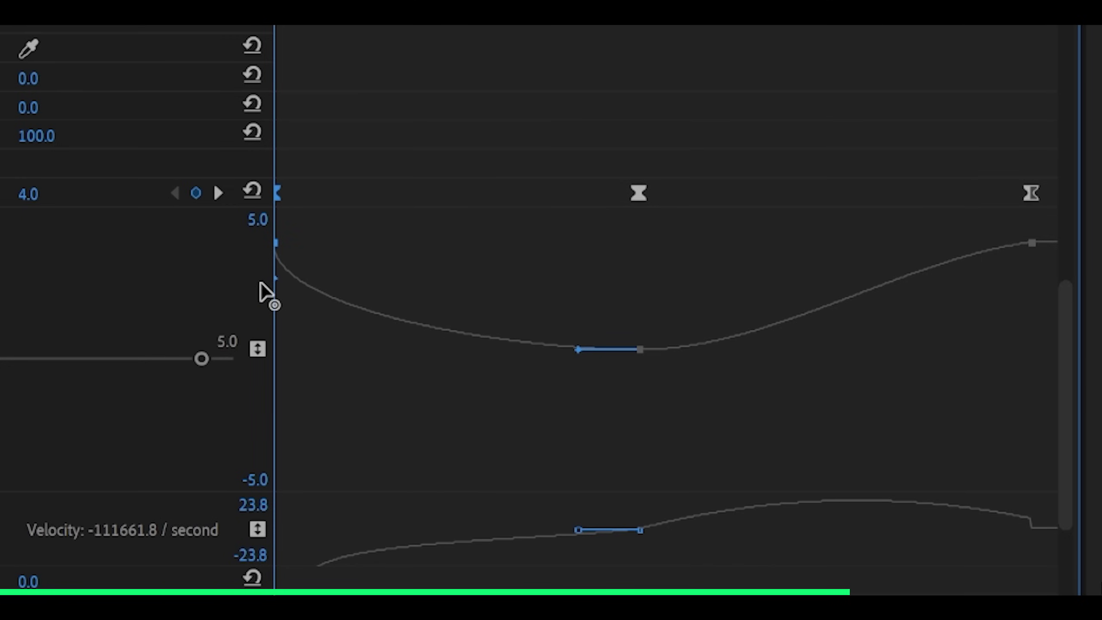
{"action": "left_click", "coordinate": [344, 214]}
Turn the last Exposure keyframe's Bezier handle vertically downward to mirror the start of the curve, and preview the effect
{"action": "left_click", "coordinate": [1029, 193]}
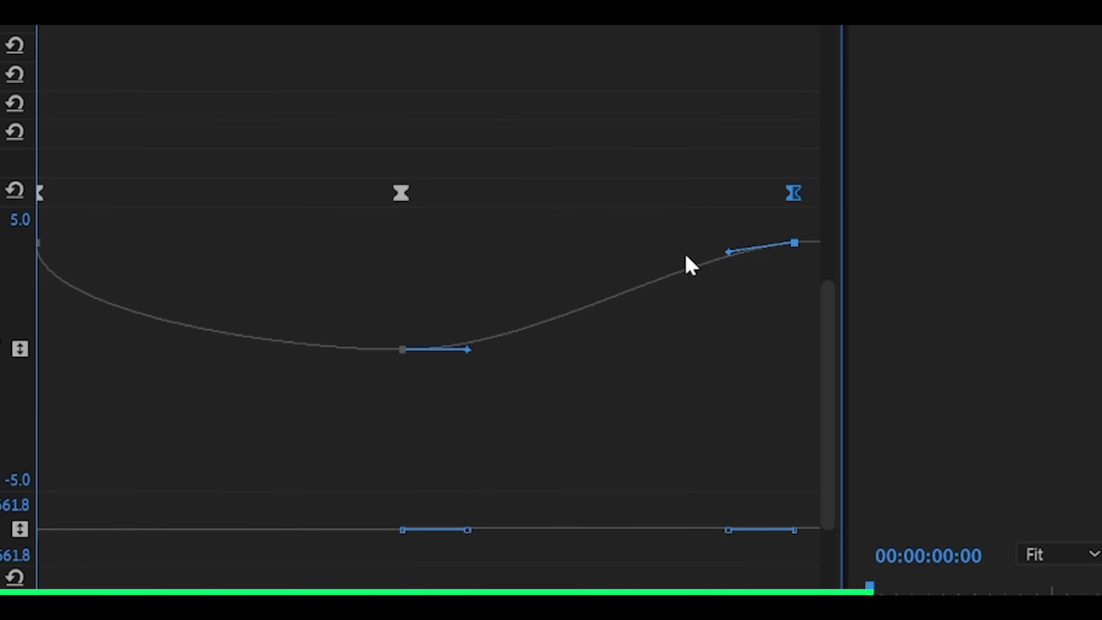
{"action": "left_click_drag", "start_coordinate": [967, 252], "coordinate": [978, 259]}
{"action": "left_click_drag", "start_coordinate": [742, 261], "coordinate": [800, 298]}
{"action": "left_click", "coordinate": [578, 106]}
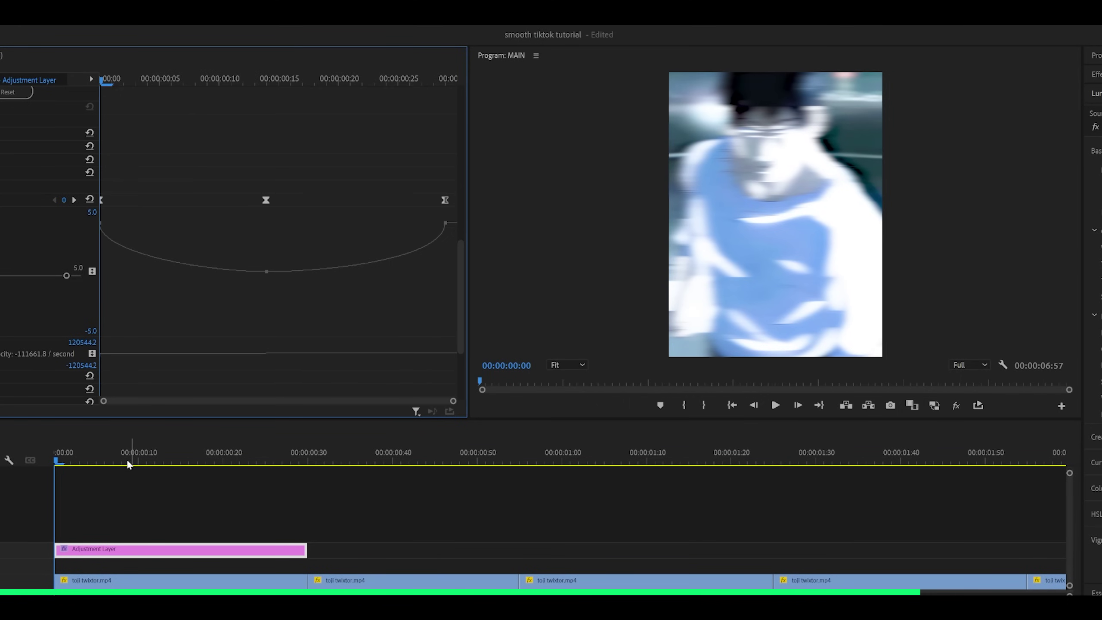
{"action": "key", "text": "space"}
{"action": "left_click", "coordinate": [56, 460]}
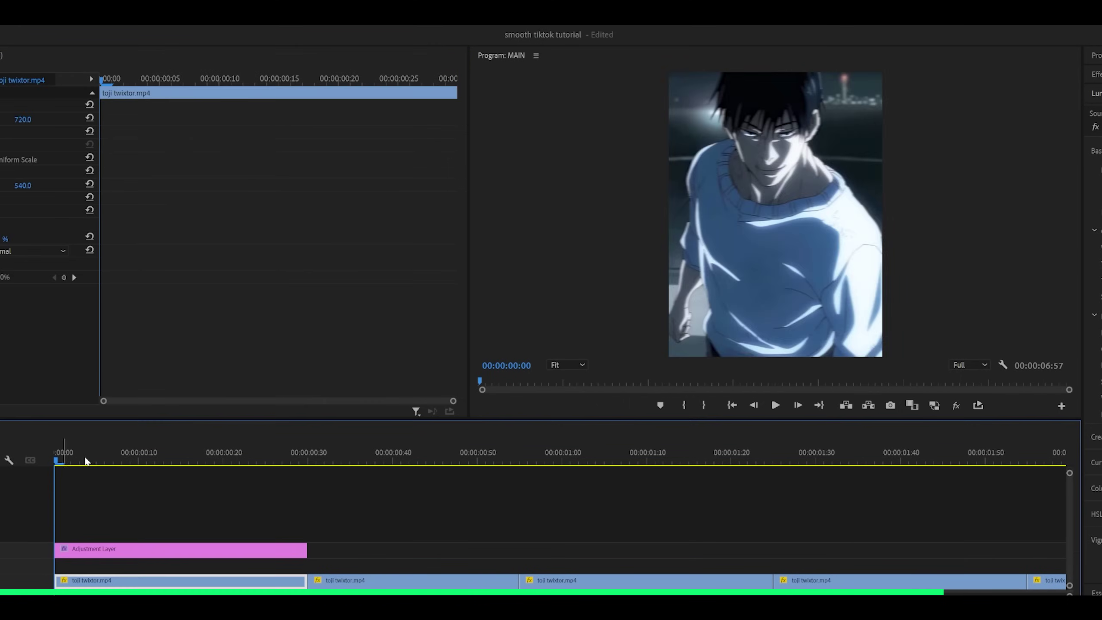
{"action": "key", "text": "space"}
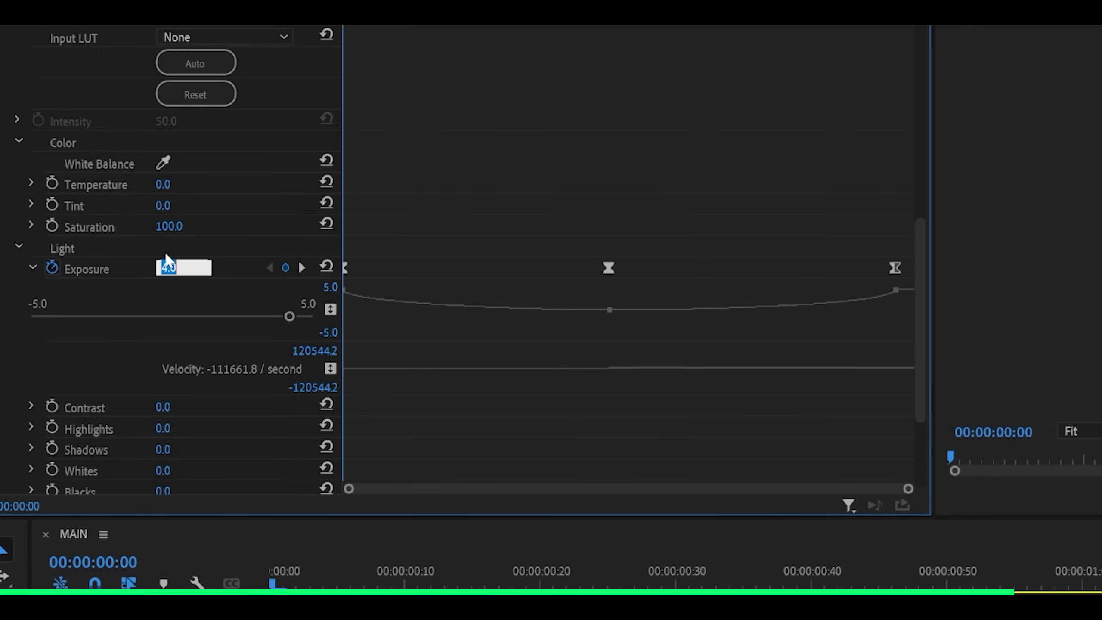
Try an Exposure value of 2 on the first and last keyframes and play back the softer flash
{"action": "type", "text": "2"}
{"action": "key", "text": "Return"}
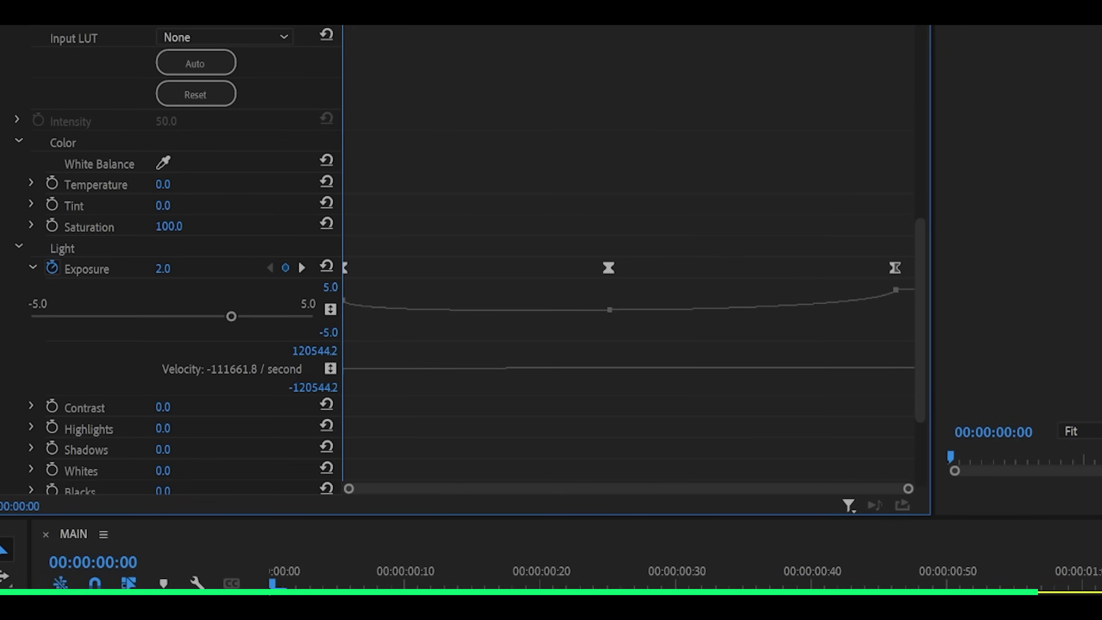
{"action": "left_click", "coordinate": [896, 25]}
{"action": "left_click", "coordinate": [165, 269]}
{"action": "type", "text": "2"}
{"action": "key", "text": "Return"}
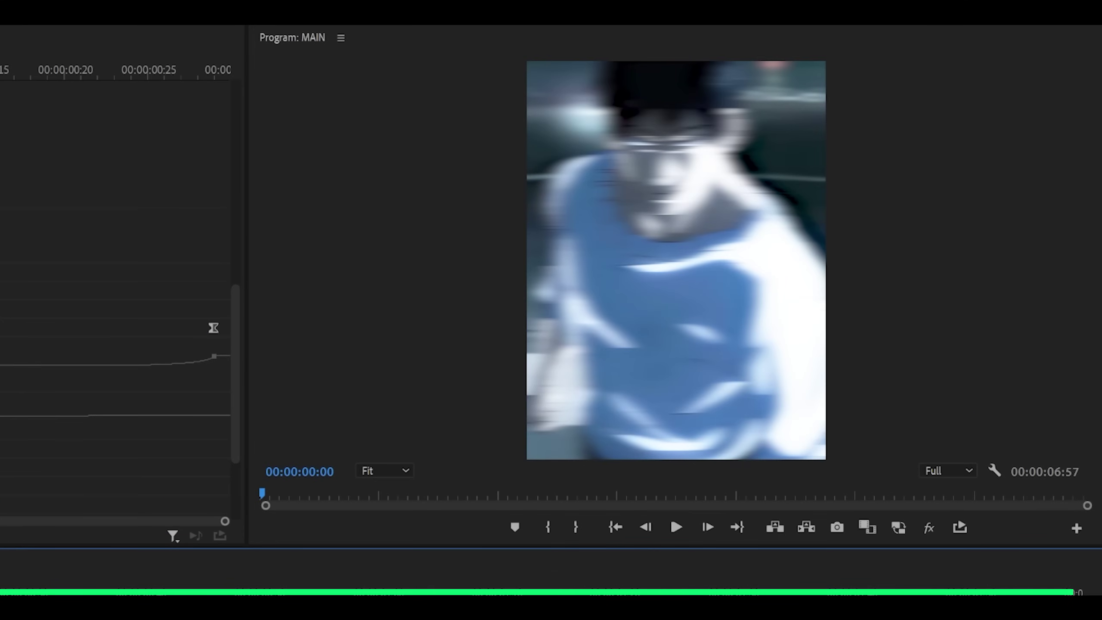
{"action": "key", "text": "space"}
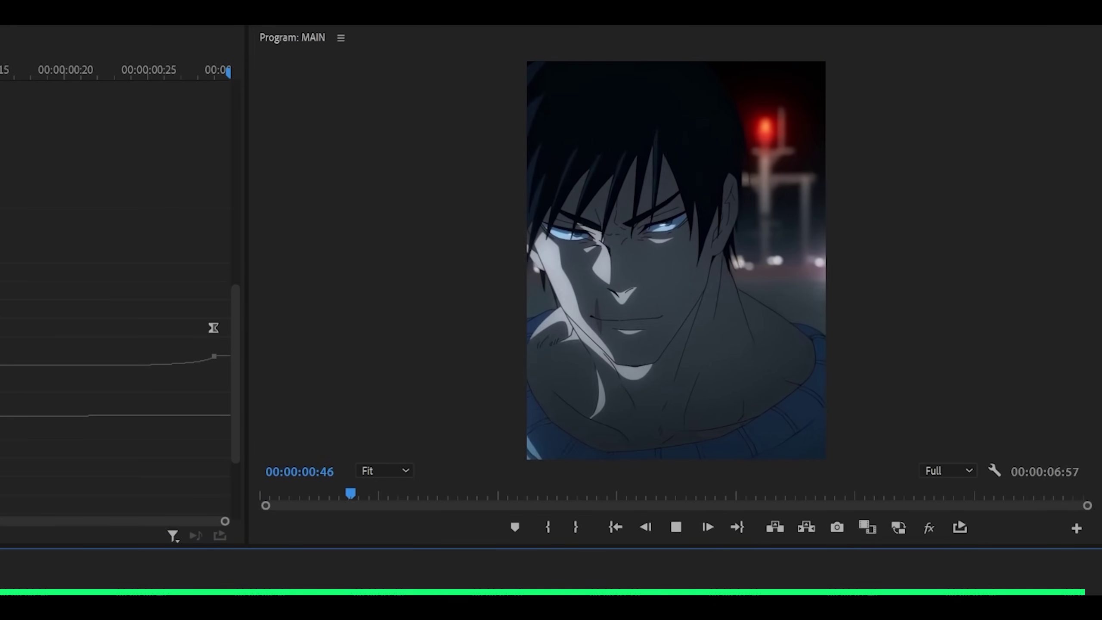
Trim the end of the first clip back by one frame to 00:00:00:29, leaving a gap before the second clip
{"action": "left_click", "coordinate": [141, 472]}
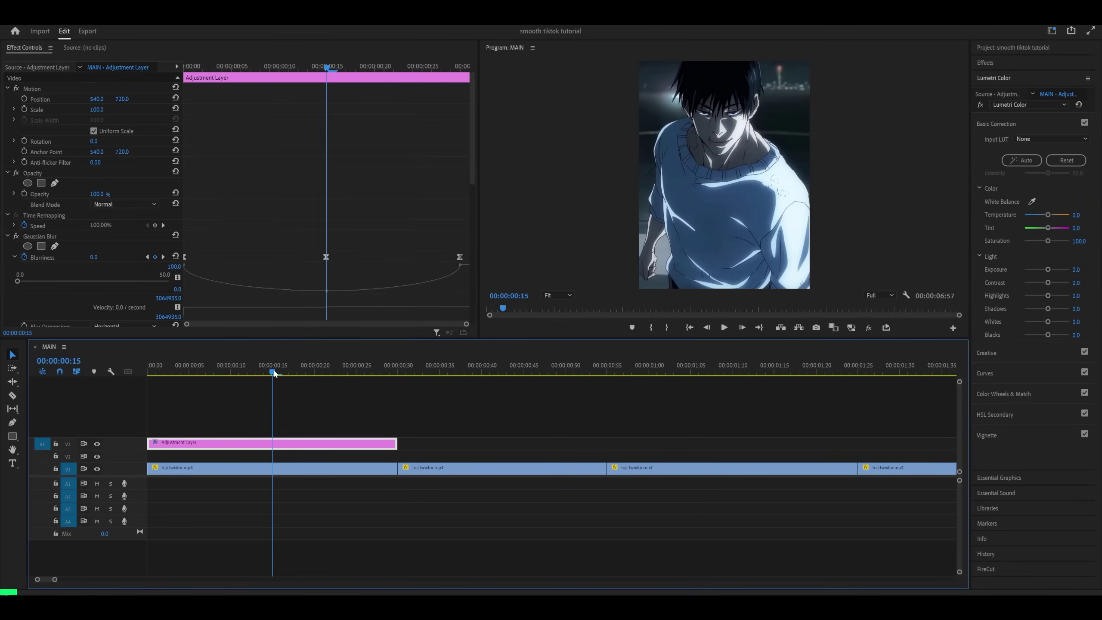
{"action": "left_click_drag", "start_coordinate": [274, 373], "coordinate": [297, 373]}
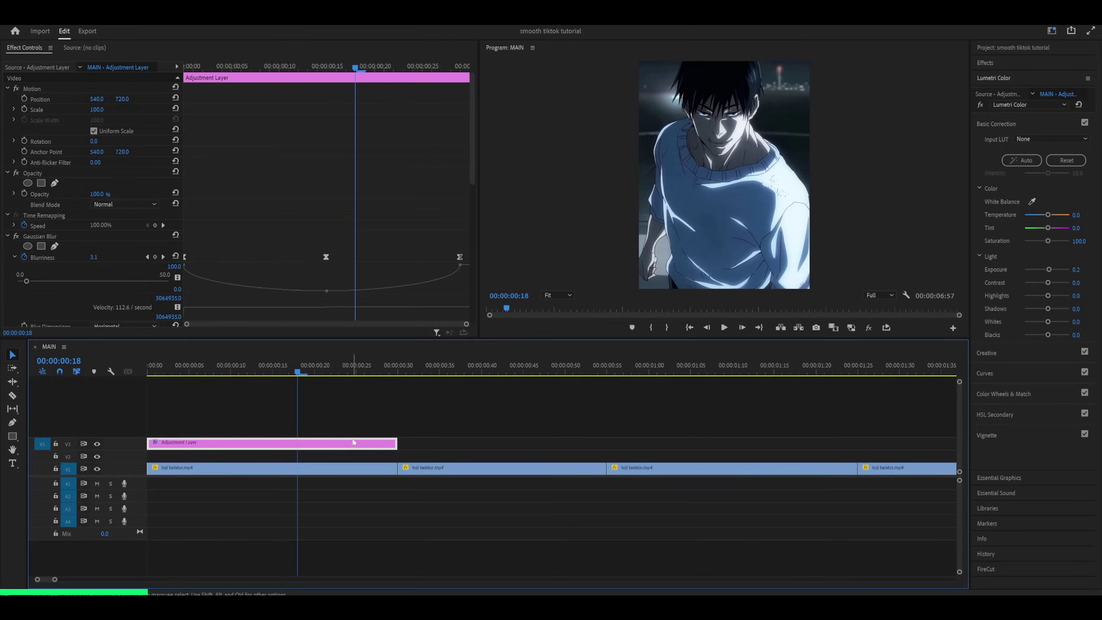
{"action": "scroll", "coordinate": [350, 448], "scroll_direction": "up", "scroll_amount": 2}
{"action": "left_click", "coordinate": [430, 470]}
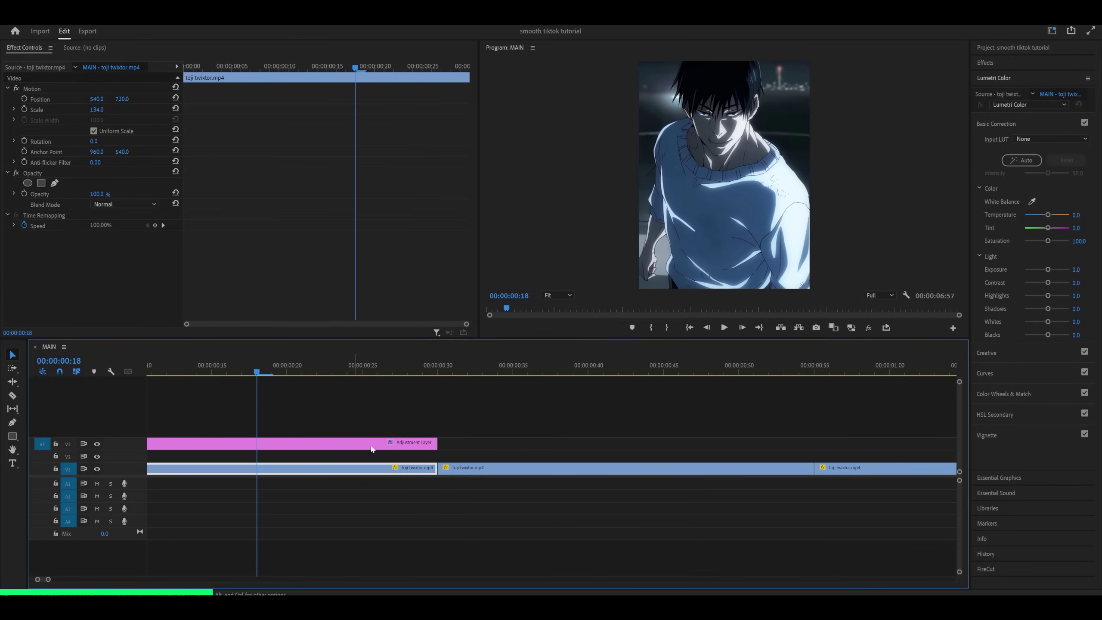
{"action": "scroll", "coordinate": [389, 452], "scroll_direction": "up", "scroll_amount": 2}
{"action": "left_click_drag", "start_coordinate": [496, 467], "coordinate": [483, 468]}
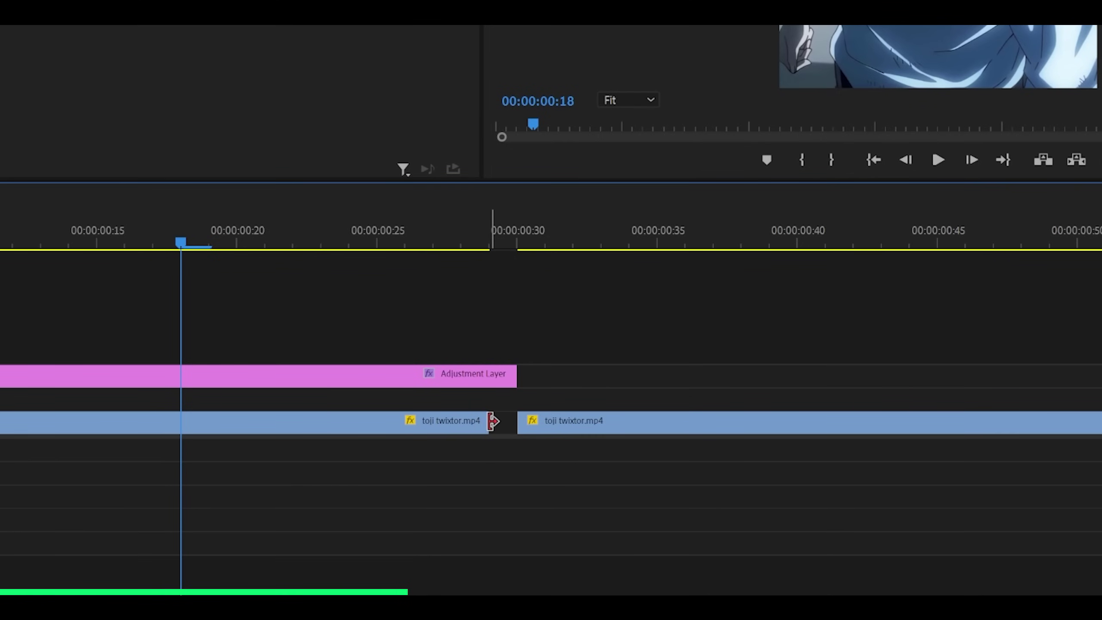
Apply the default Cross Dissolve to the first clip's end and extend the clip to meet the second clip
{"action": "right_click", "coordinate": [485, 422]}
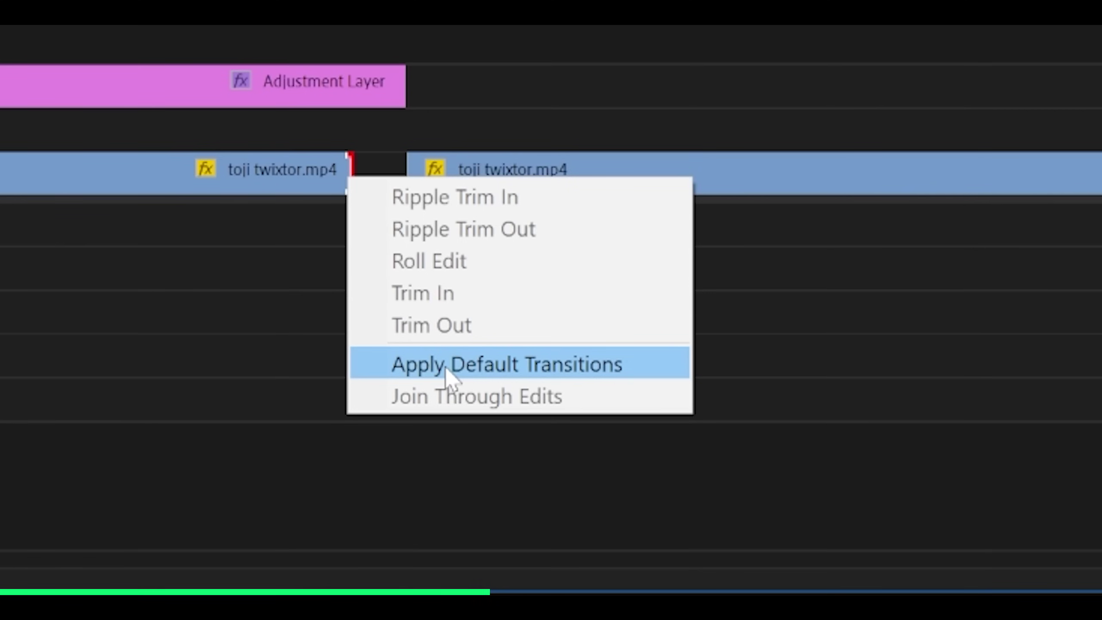
{"action": "left_click", "coordinate": [533, 523]}
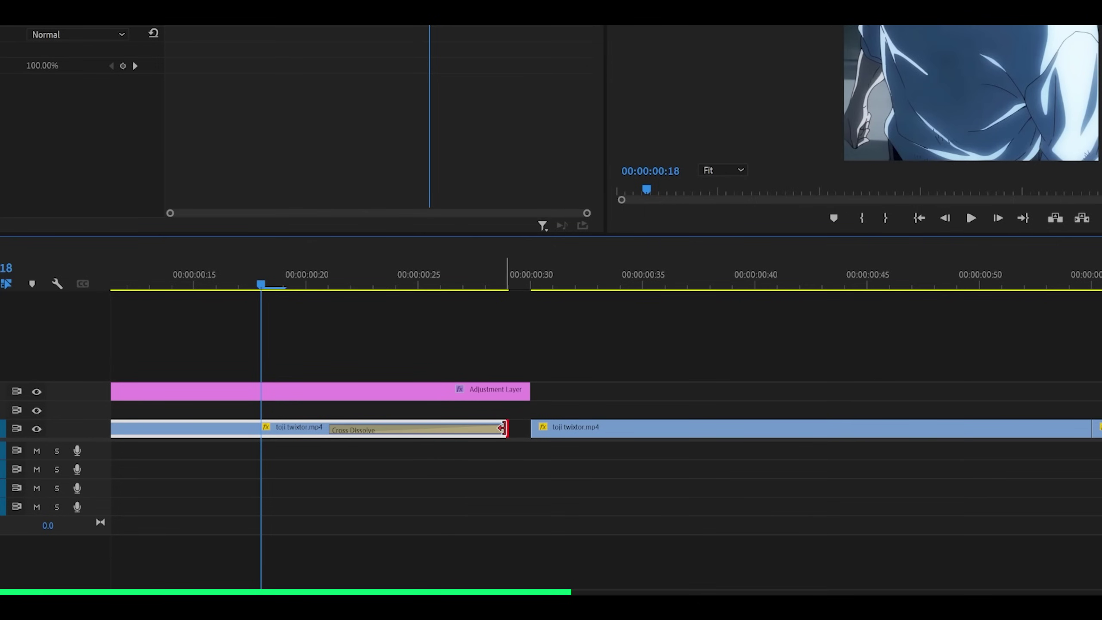
{"action": "left_click_drag", "start_coordinate": [502, 428], "coordinate": [531, 428]}
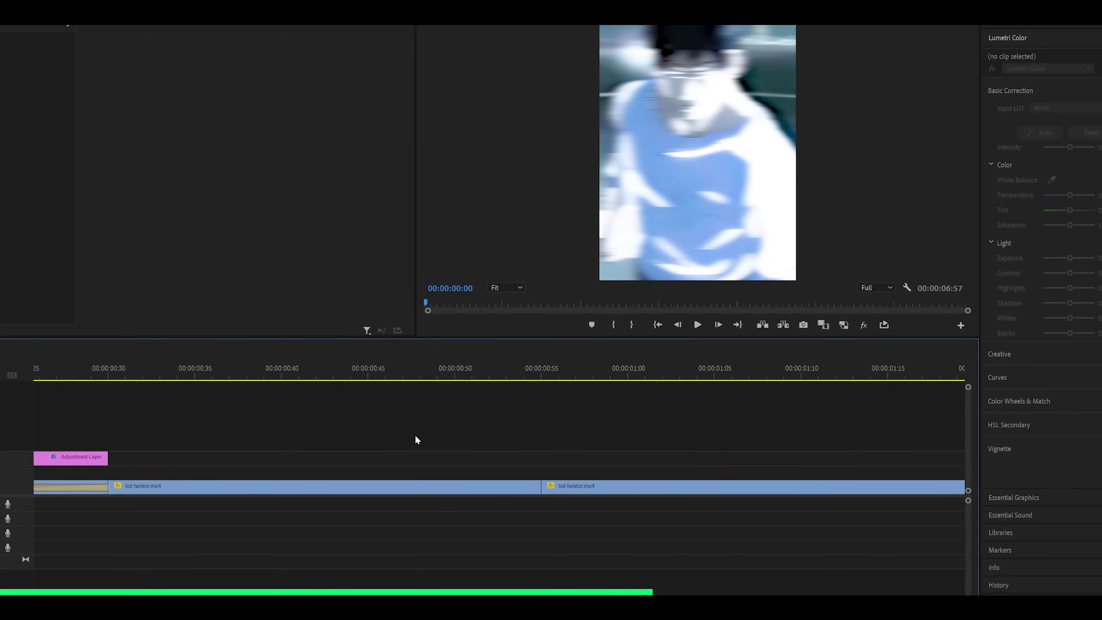
Shorten the second clip's end to about 00:00:00:50 and apply the default Cross Dissolve to it
{"action": "scroll", "coordinate": [416, 438], "scroll_direction": "up", "scroll_amount": 1}
{"action": "left_click_drag", "start_coordinate": [552, 486], "coordinate": [469, 485]}
{"action": "right_click", "coordinate": [548, 485]}
{"action": "left_click", "coordinate": [553, 453]}
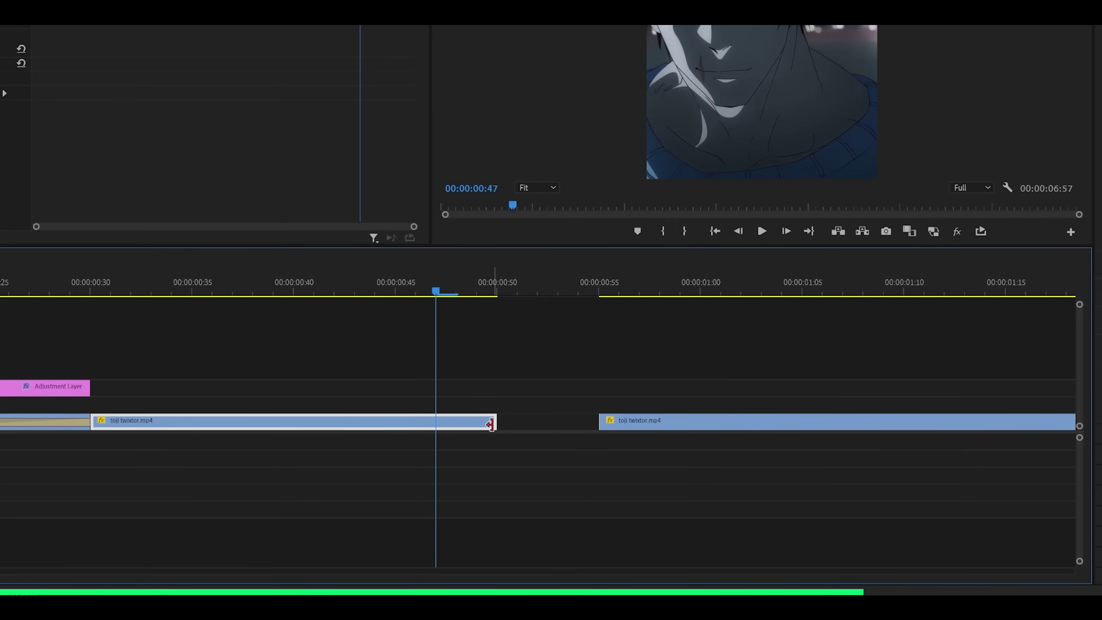
{"action": "right_click", "coordinate": [491, 425]}
{"action": "left_click", "coordinate": [537, 499]}
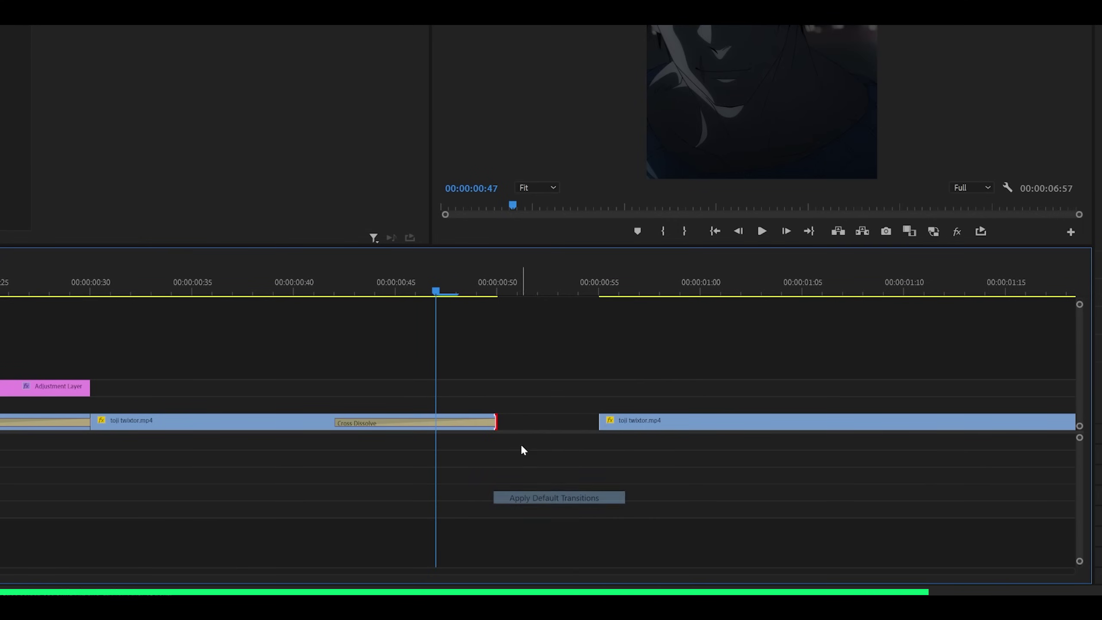
Apply the default Cross Dissolve to the ends of all remaining clips, close their gaps, and play the sequence from the start
{"action": "scroll", "coordinate": [519, 413], "scroll_direction": "down", "scroll_amount": 6}
{"action": "right_click", "coordinate": [575, 419]}
{"action": "left_click", "coordinate": [639, 495]}
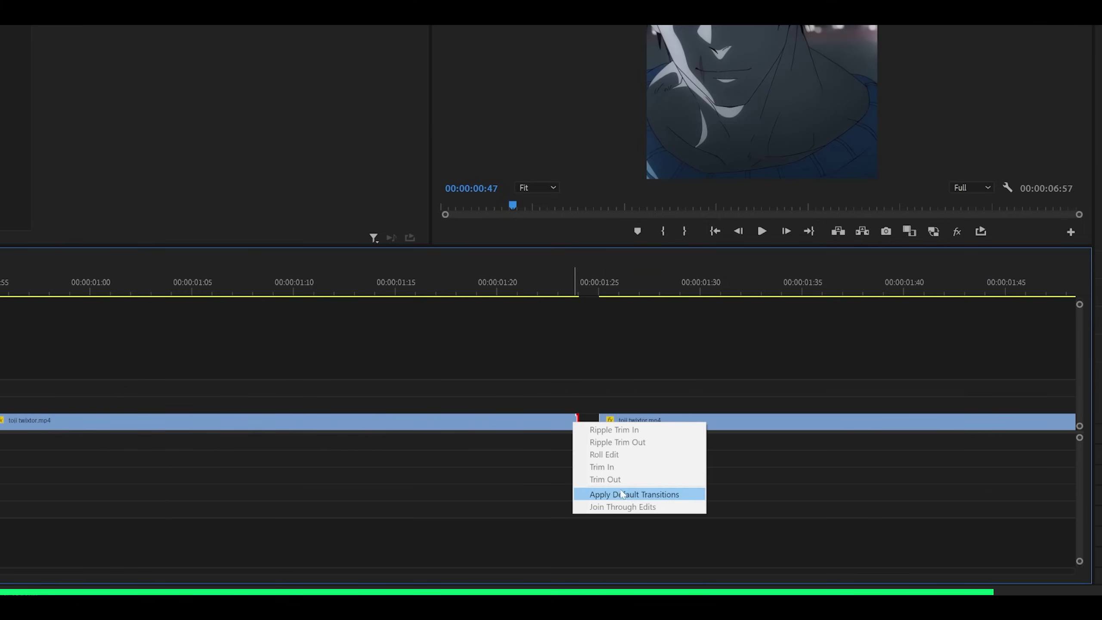
{"action": "scroll", "coordinate": [565, 409], "scroll_direction": "down", "scroll_amount": 10}
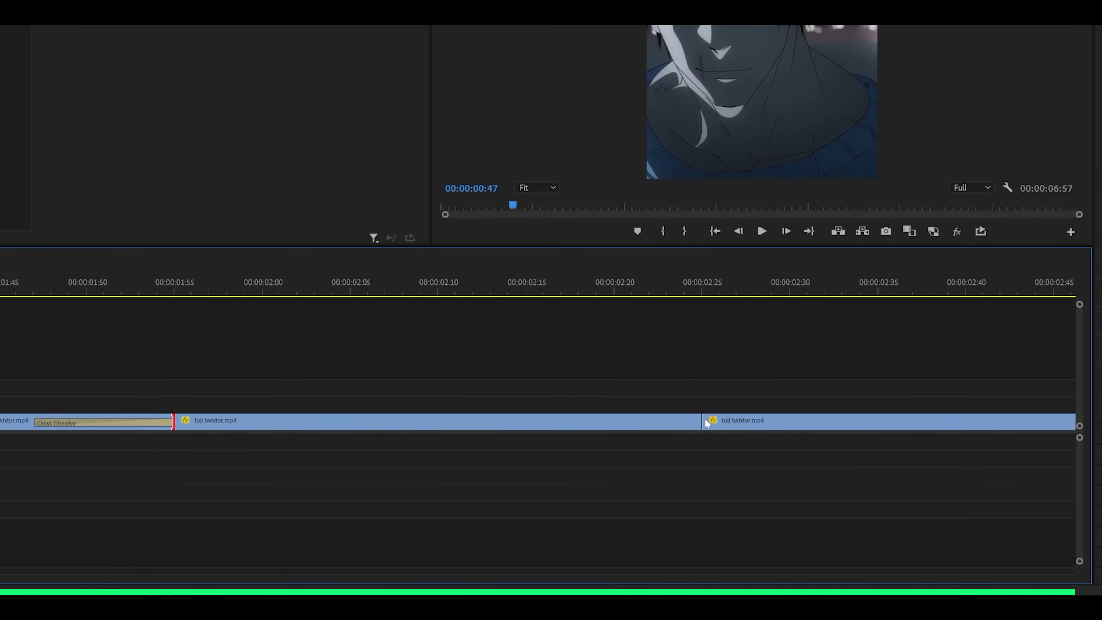
{"action": "left_click_drag", "start_coordinate": [706, 423], "coordinate": [688, 430]}
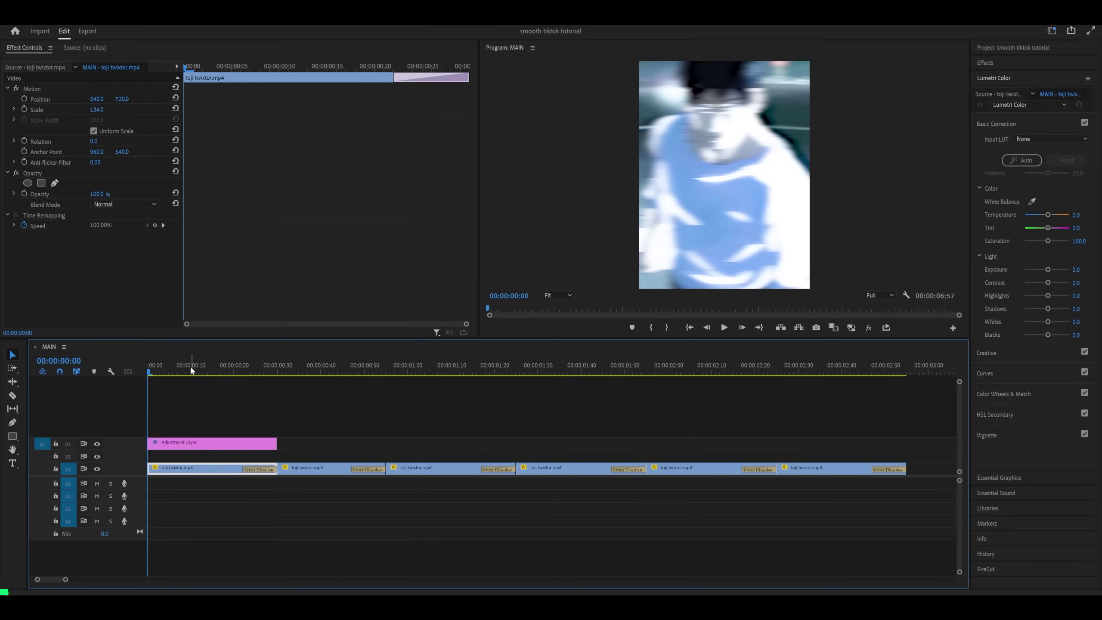
{"action": "key", "text": "space"}
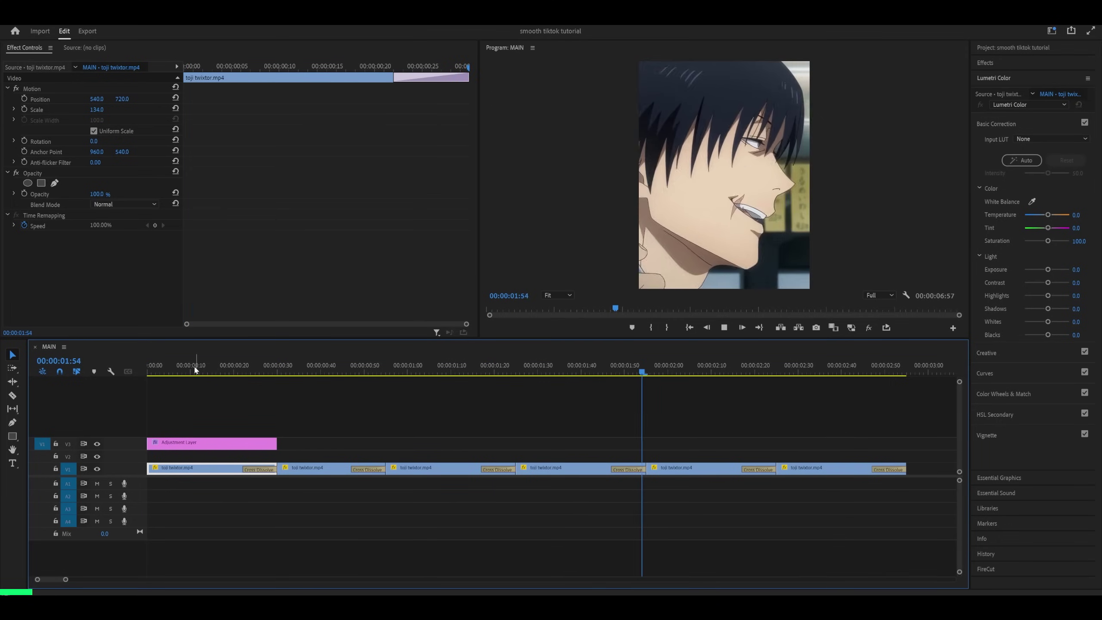
{"action": "key", "text": "space"}
Find the Transform effect in the Distort group and apply it to the adjustment layer
{"action": "left_click", "coordinate": [182, 448]}
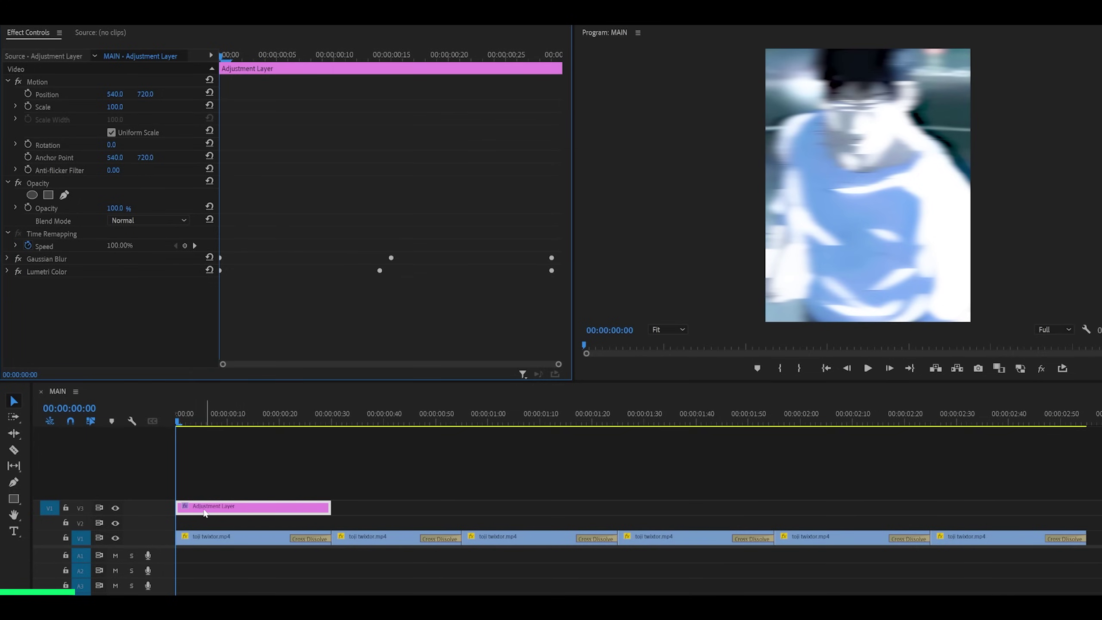
{"action": "left_click", "coordinate": [213, 536]}
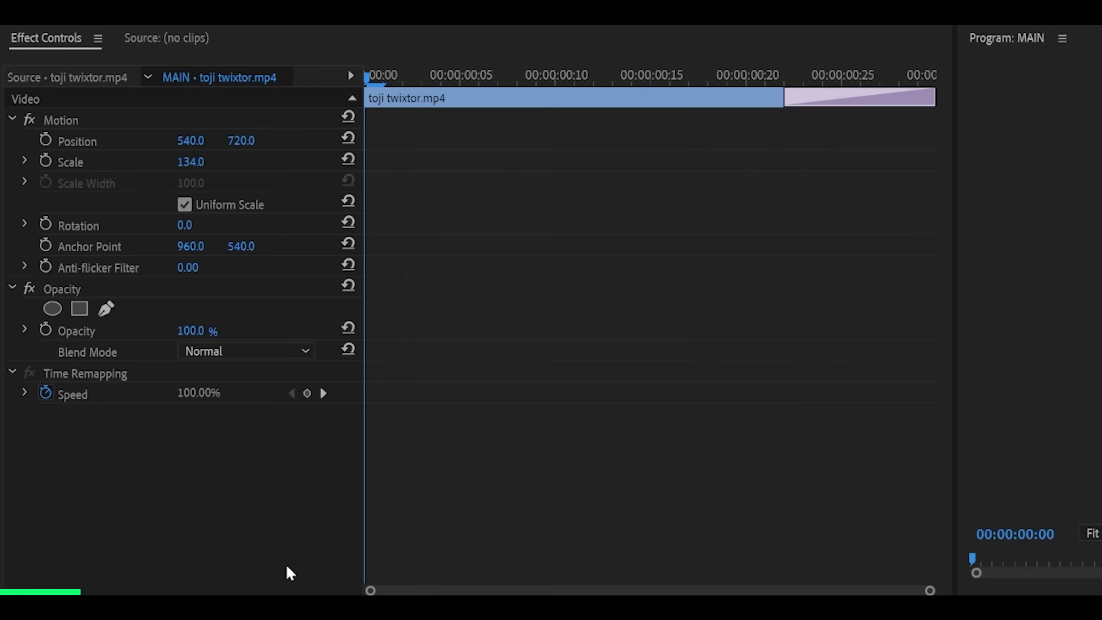
{"action": "left_click_drag", "start_coordinate": [117, 108], "coordinate": [164, 109]}
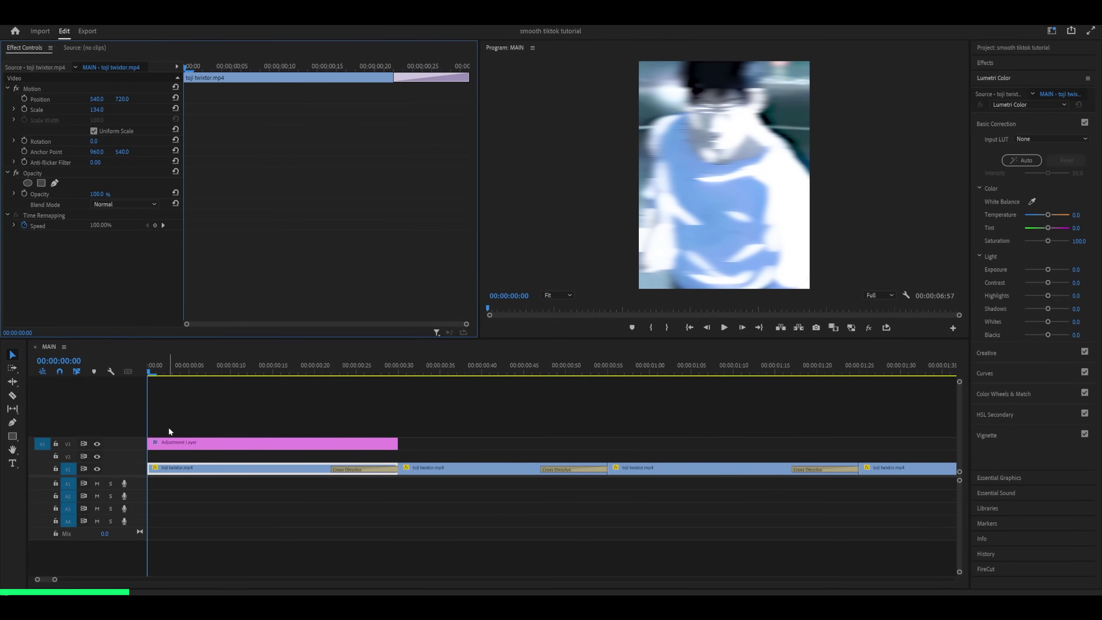
{"action": "left_click", "coordinate": [202, 447]}
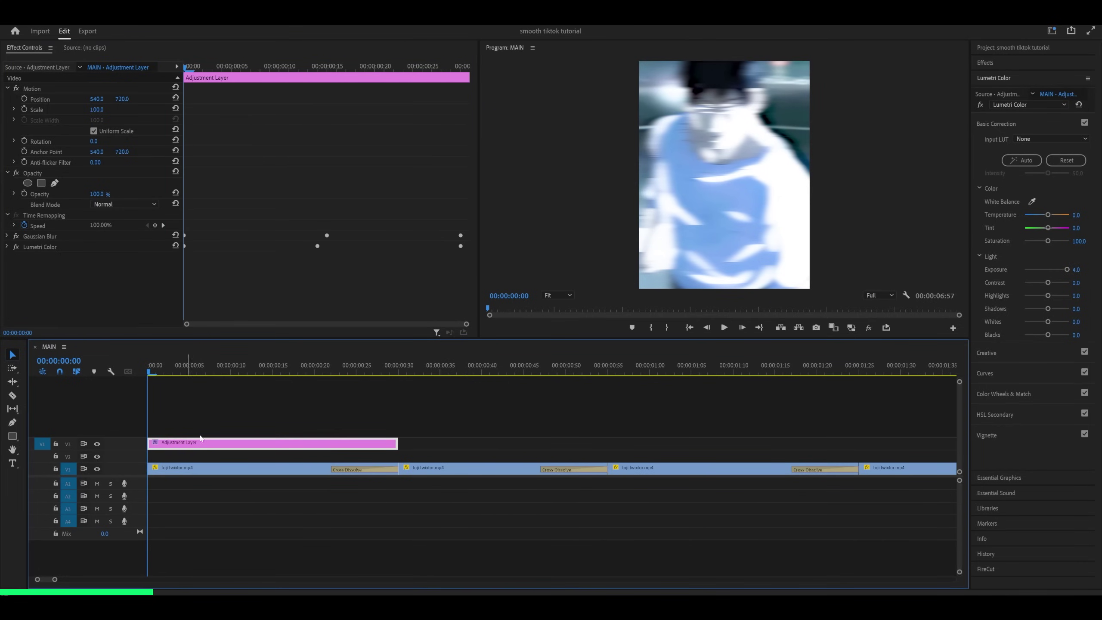
{"action": "left_click", "coordinate": [1007, 65]}
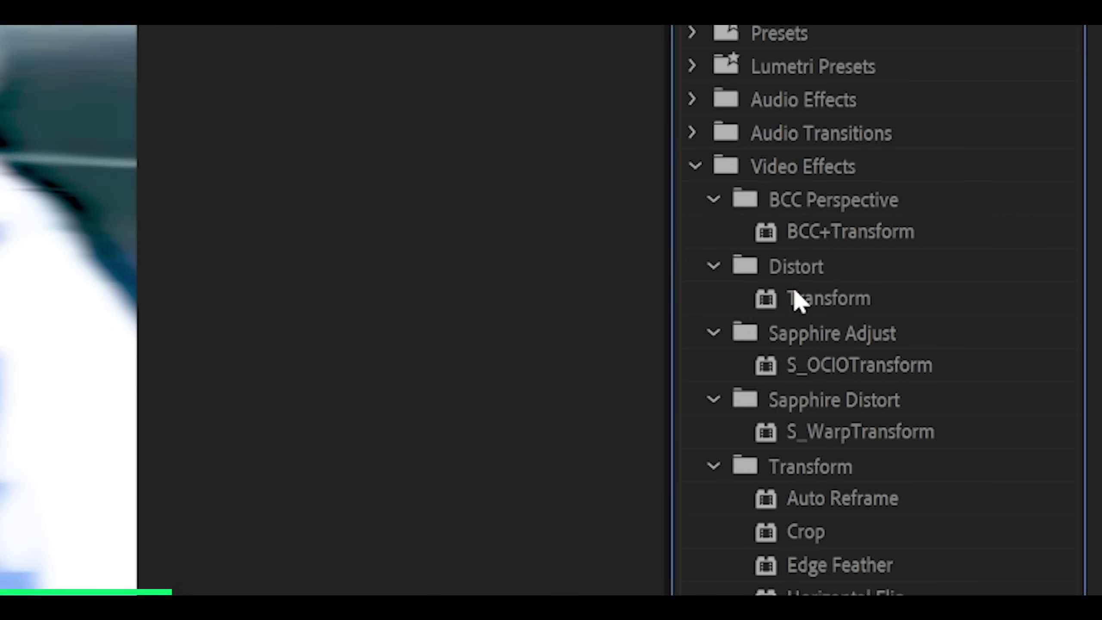
{"action": "double_click", "coordinate": [839, 297]}
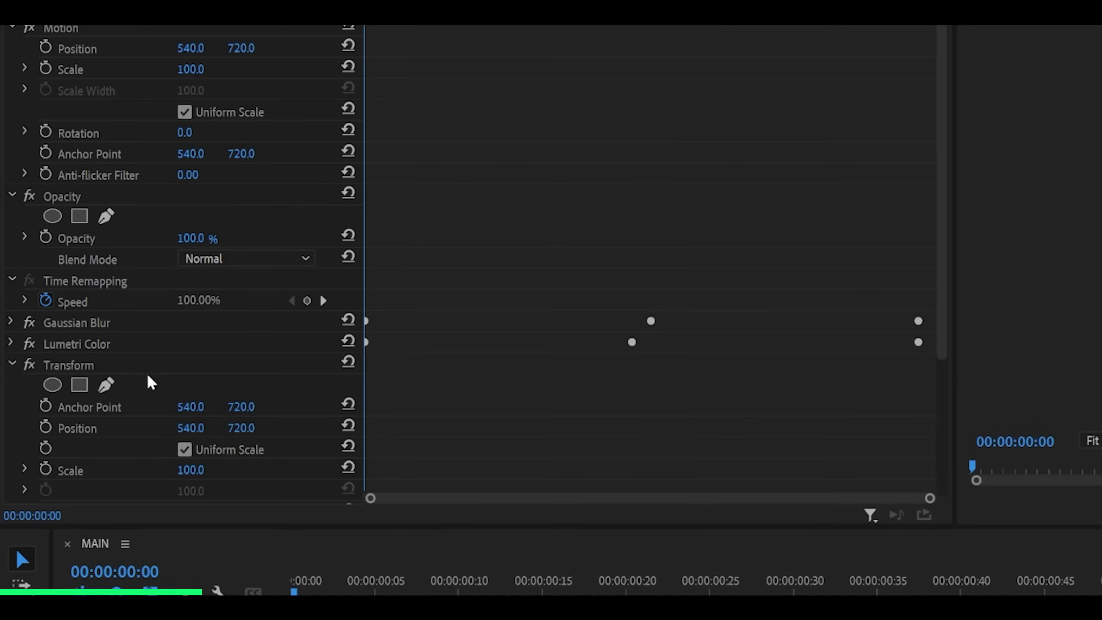
Clear the Transform effect's Scale keyframes, reset Scale to 100, and enable Scale keyframing at 00:00:00:00
{"action": "scroll", "coordinate": [638, 337], "scroll_direction": "down", "scroll_amount": 6}
{"action": "scroll", "coordinate": [614, 334], "scroll_direction": "down", "scroll_amount": 2}
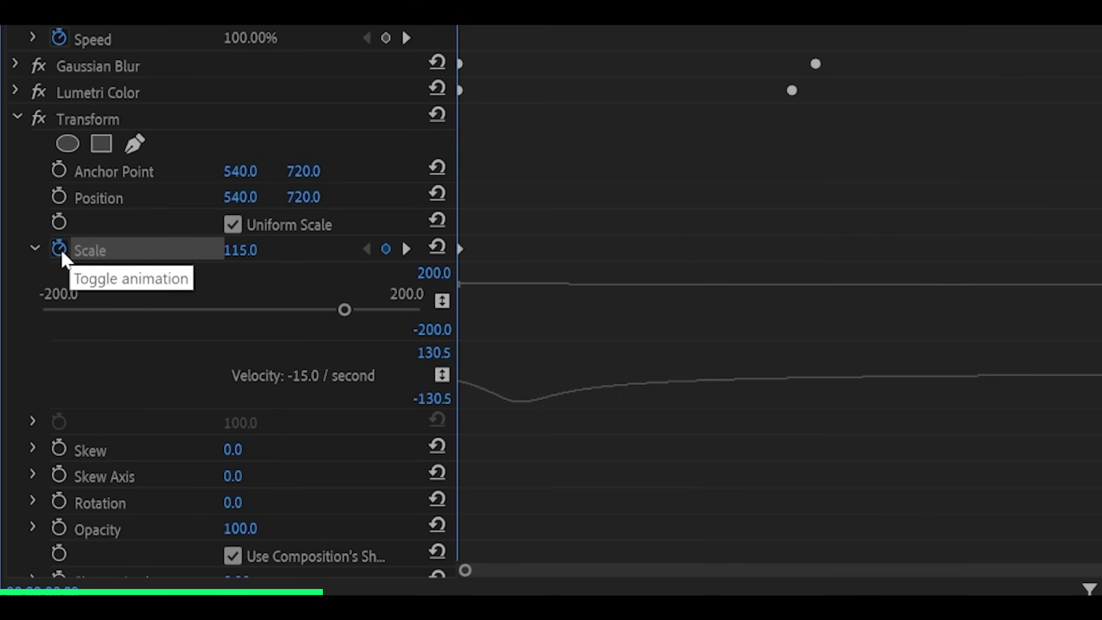
{"action": "left_click", "coordinate": [60, 248]}
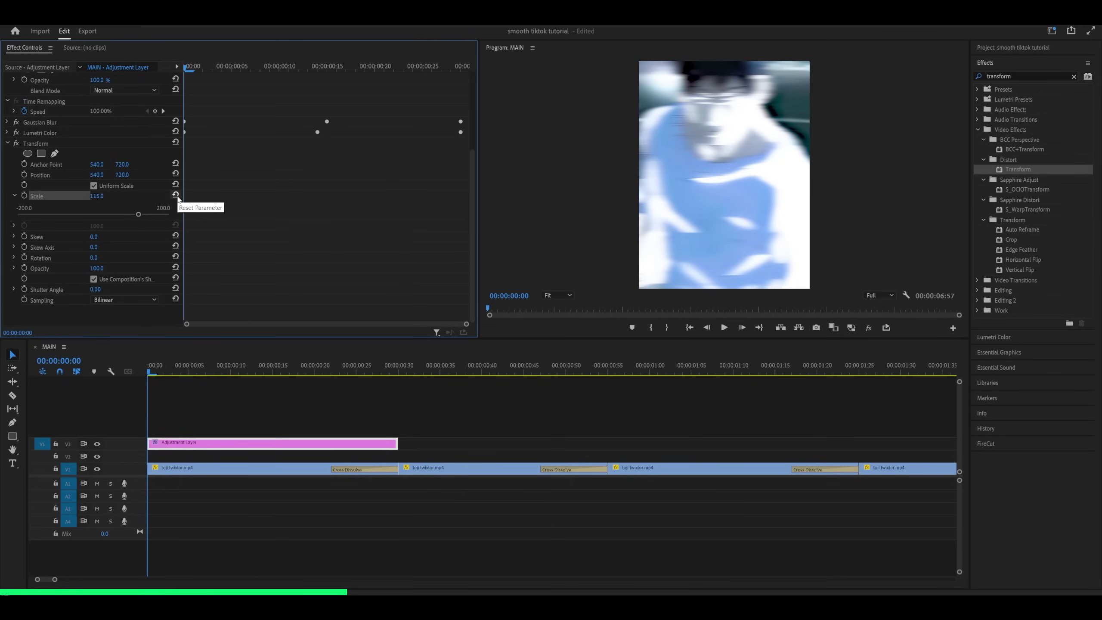
{"action": "left_click", "coordinate": [176, 195]}
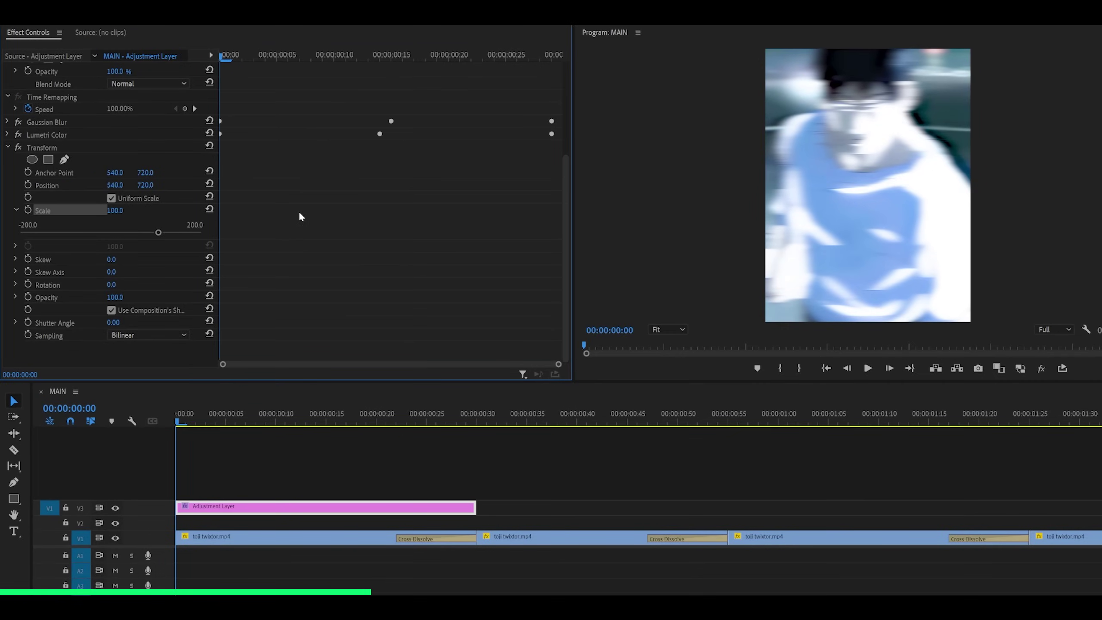
{"action": "left_click", "coordinate": [28, 210]}
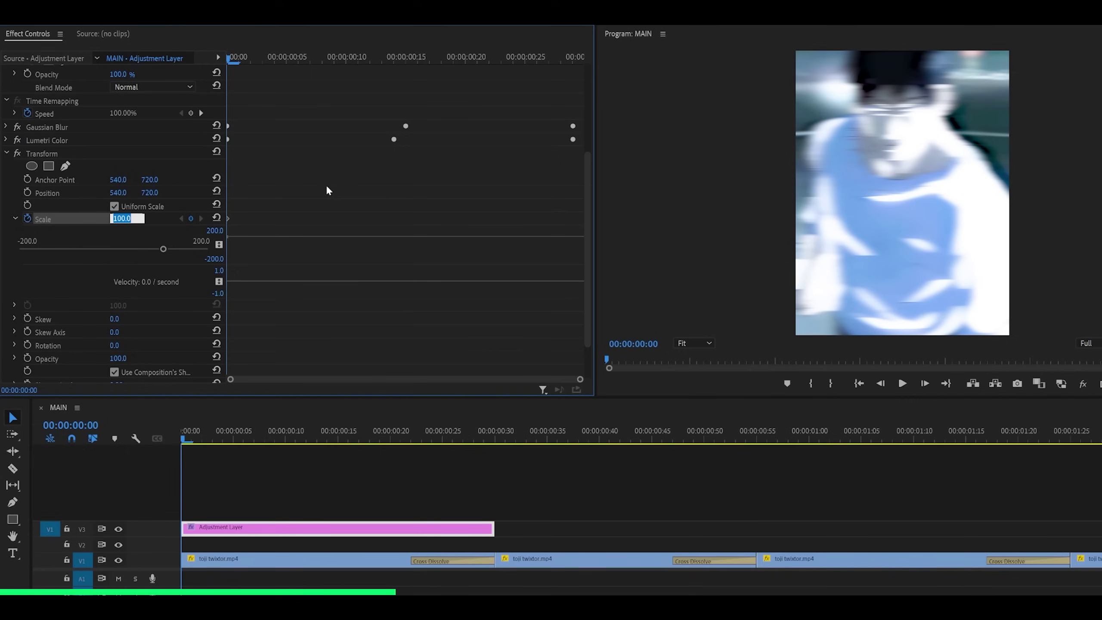
Set the Transform effect's Scale to 120 at 00:00:00:00 on the adjustment layer
{"action": "type", "text": "1"}
{"action": "type", "text": "120"}
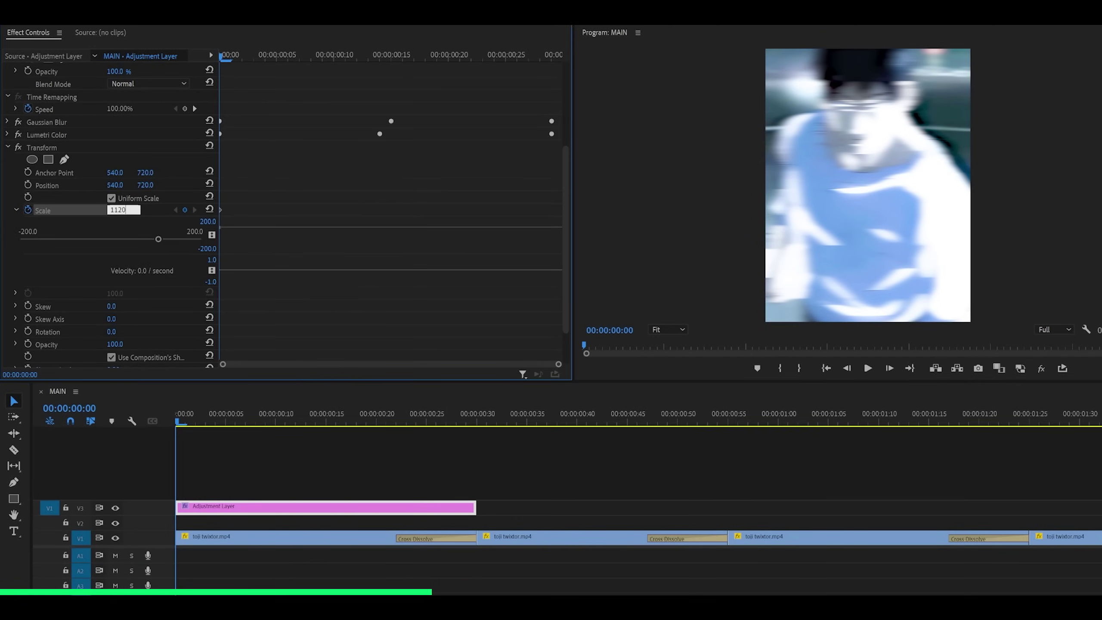
{"action": "key", "text": "BackSpace"}
{"action": "key", "text": "BackSpace"}
{"action": "key", "text": "BackSpace"}
{"action": "type", "text": "20"}
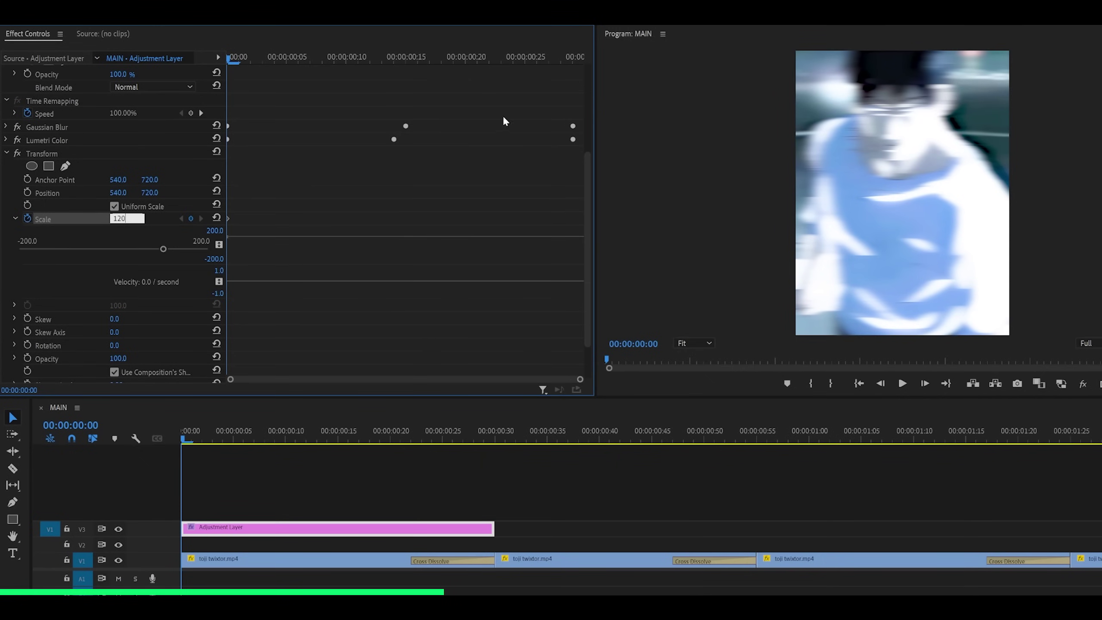
{"action": "key", "text": "Return"}
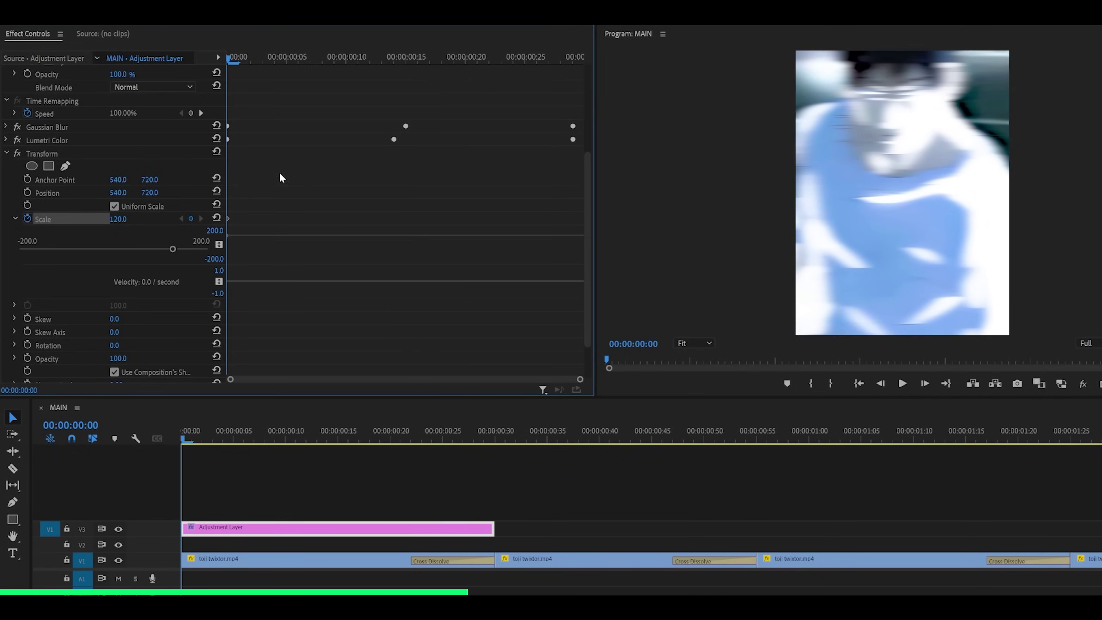
Key the Transform effect's Scale at 110 at 00:00:00:29 and apply Ease In to that keyframe
{"action": "left_click", "coordinate": [490, 433]}
{"action": "left_click", "coordinate": [120, 219]}
{"action": "type", "text": "11"}
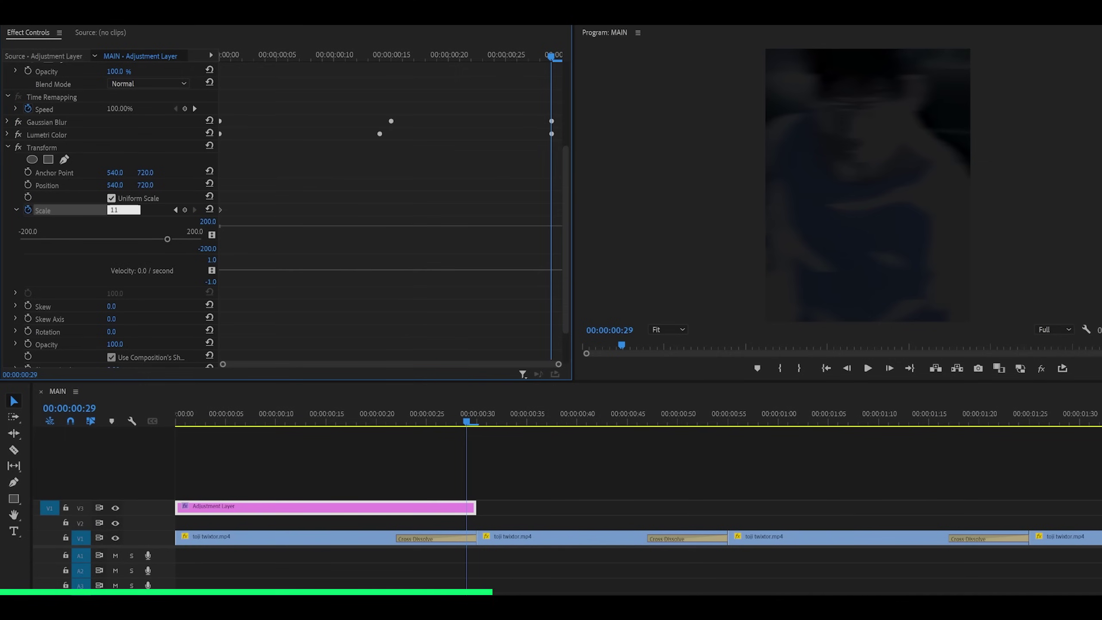
{"action": "type", "text": "0"}
{"action": "key", "text": "Return"}
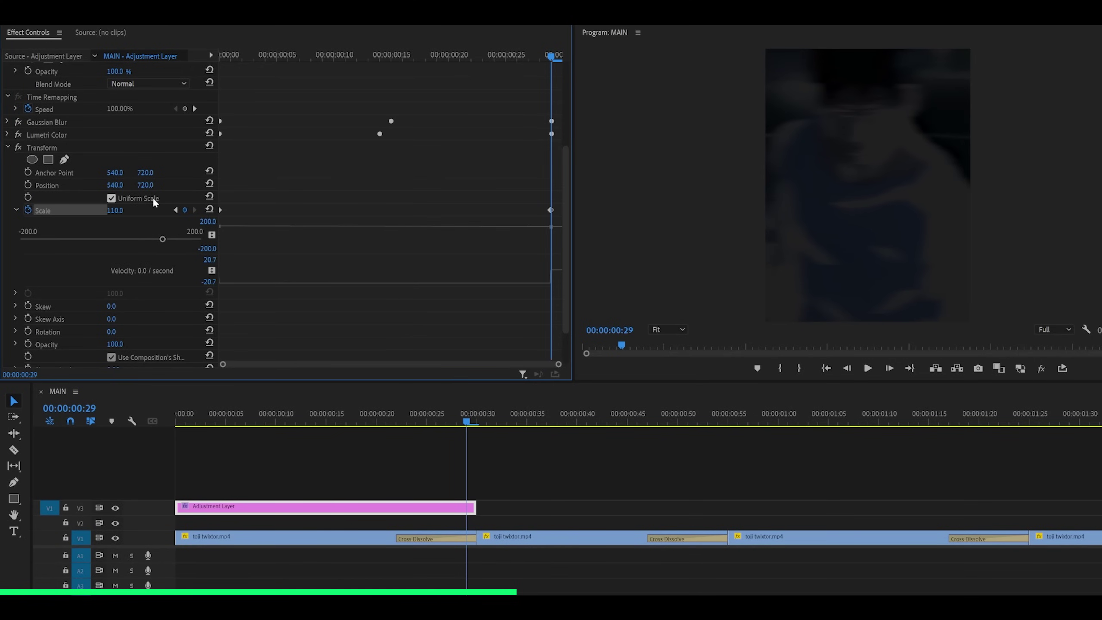
{"action": "right_click", "coordinate": [550, 209]}
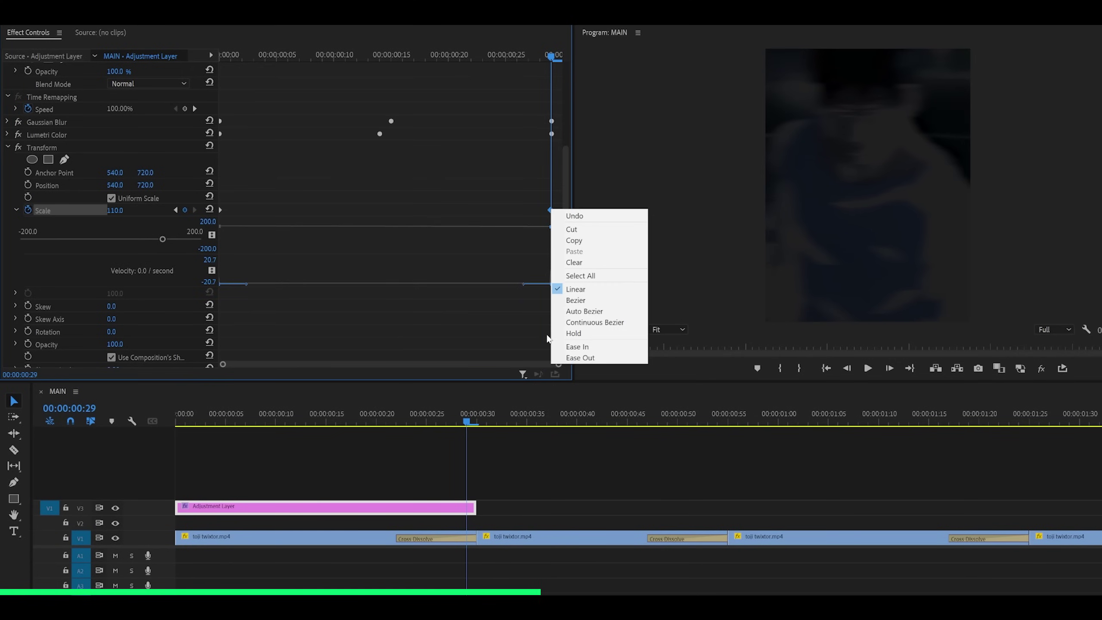
{"action": "left_click", "coordinate": [570, 347]}
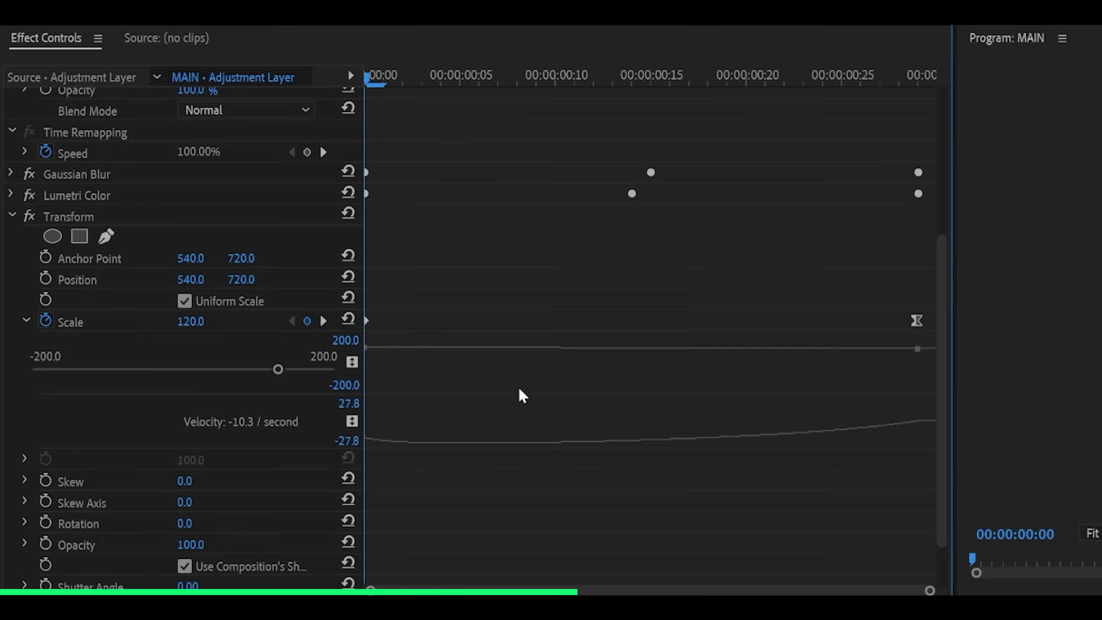
Add a second Transform effect to the adjustment layer and start Scale keyframing at 100 at 00:00:00:15
{"action": "scroll", "coordinate": [523, 396], "scroll_direction": "up", "scroll_amount": 2}
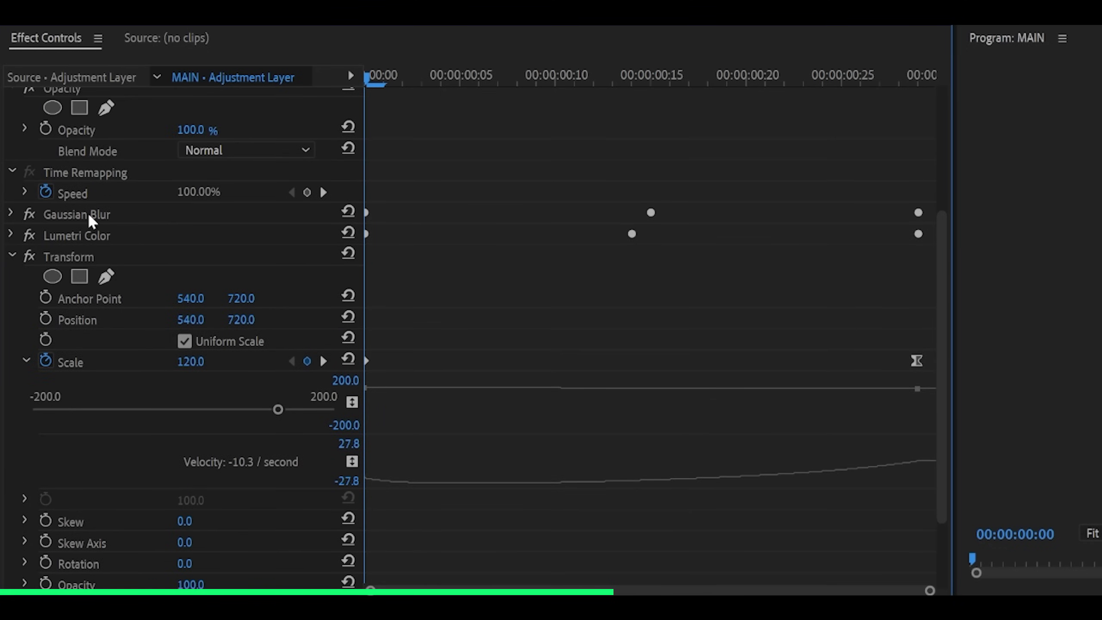
{"action": "left_click", "coordinate": [11, 254]}
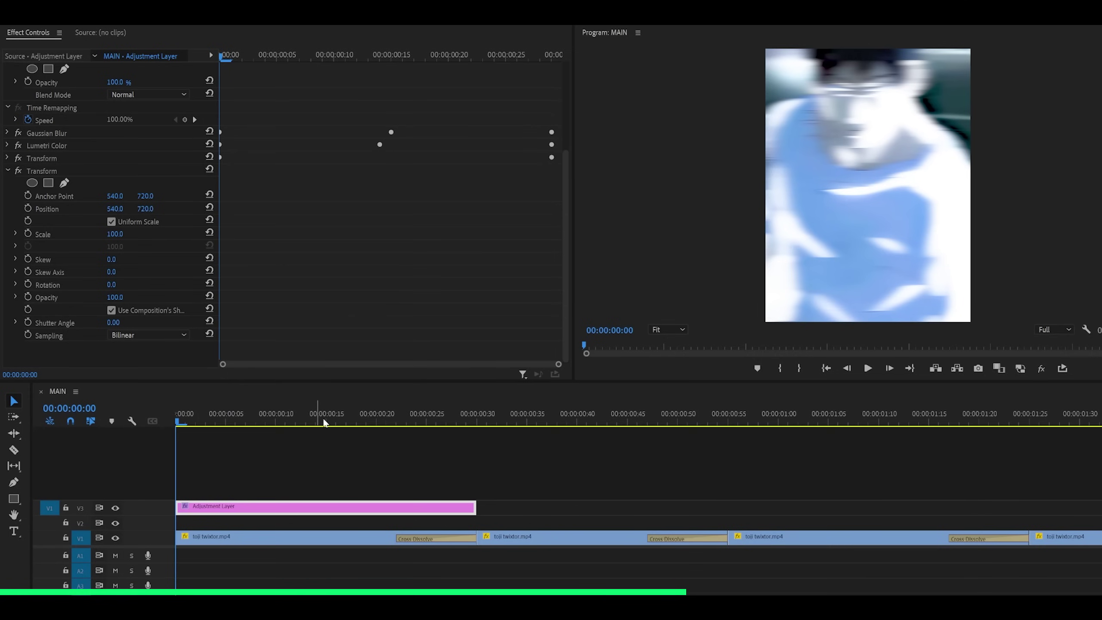
{"action": "left_click", "coordinate": [326, 420]}
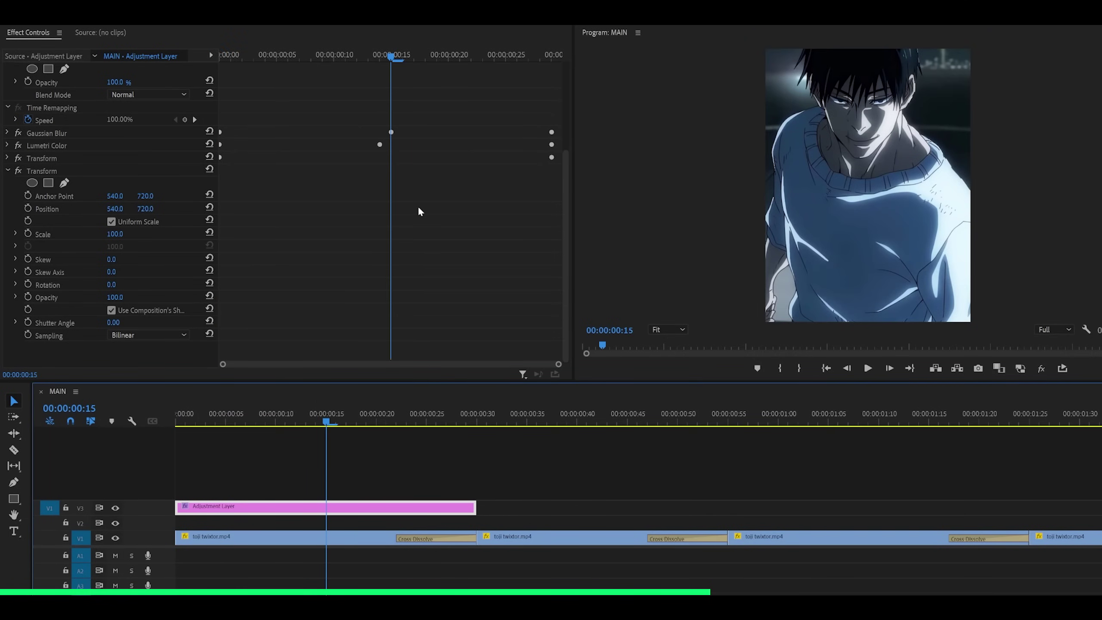
{"action": "left_click_drag", "start_coordinate": [413, 110], "coordinate": [364, 165]}
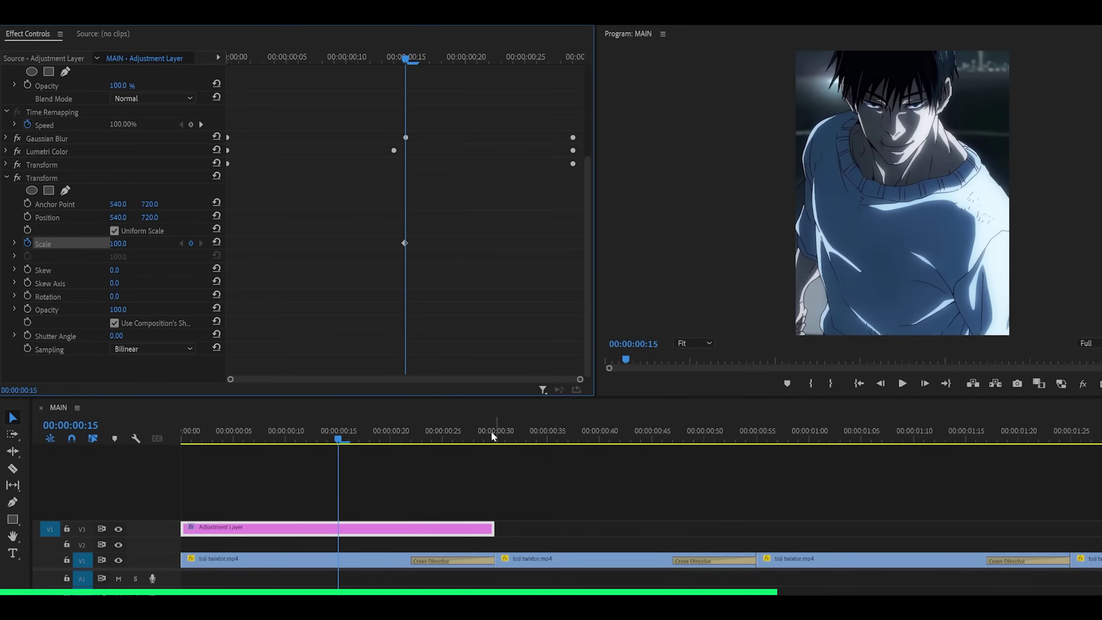
Key the second Transform effect's Scale at 92 at 00:00:00:29 on the adjustment layer
{"action": "left_click", "coordinate": [491, 432]}
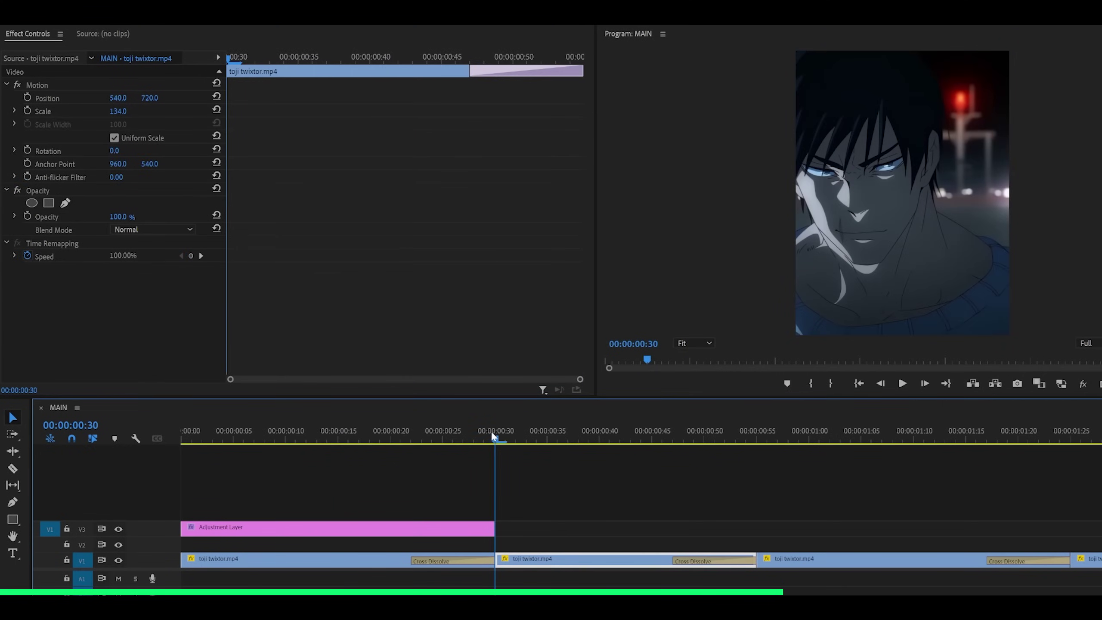
{"action": "left_click", "coordinate": [485, 437]}
{"action": "left_click", "coordinate": [460, 525]}
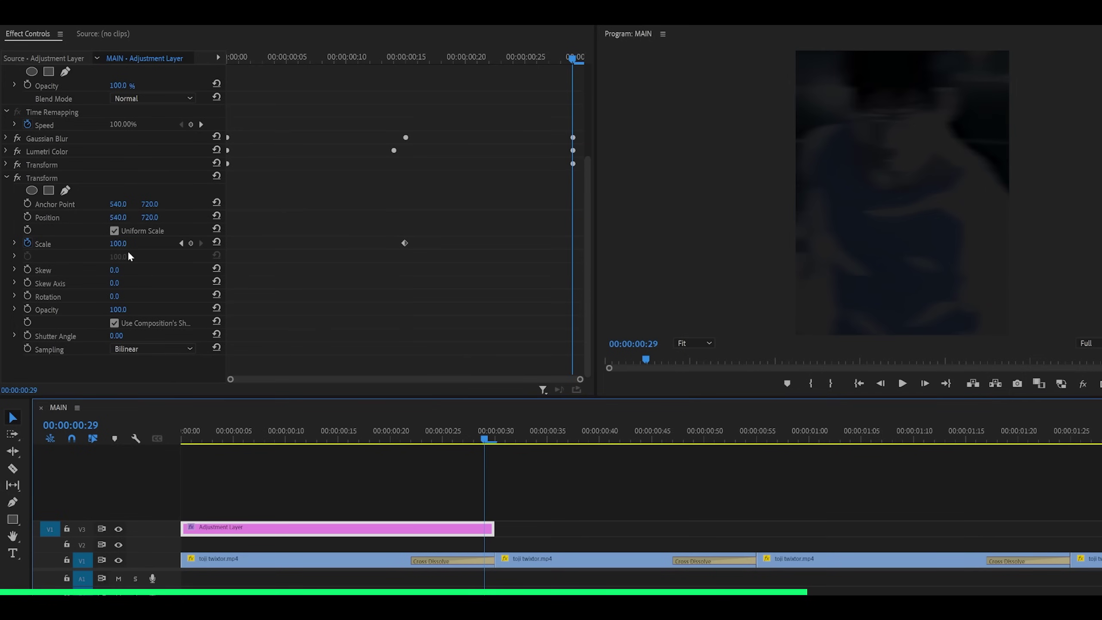
{"action": "left_click", "coordinate": [118, 243]}
{"action": "type", "text": "95"}
{"action": "key", "text": "Return"}
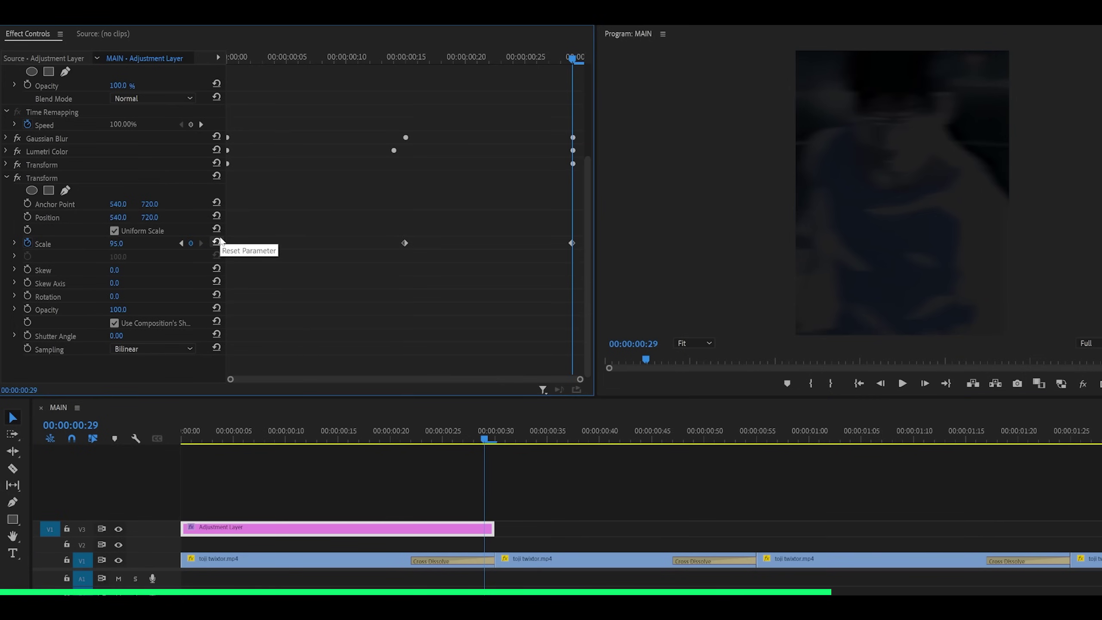
{"action": "left_click", "coordinate": [117, 244]}
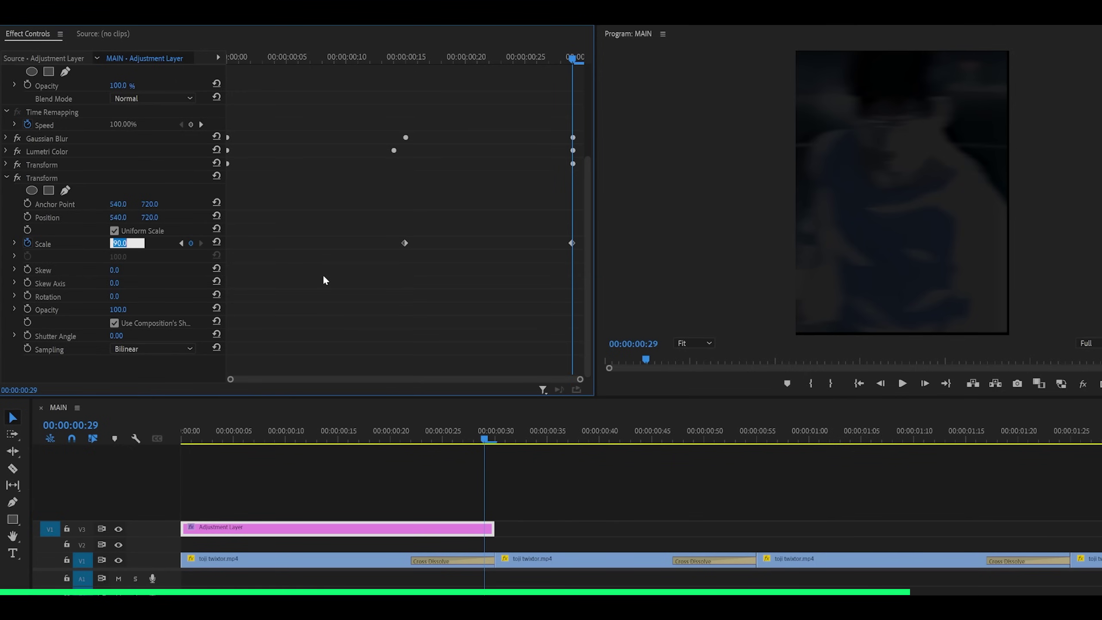
{"action": "key", "text": "Up"}
{"action": "key", "text": "Up"}
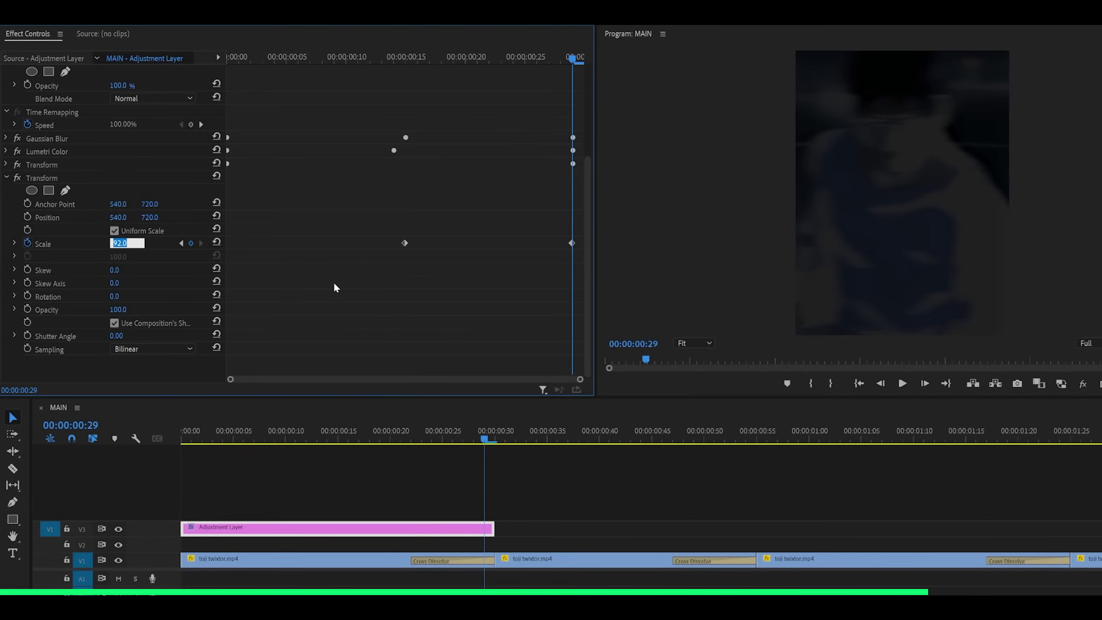
{"action": "left_click", "coordinate": [355, 285]}
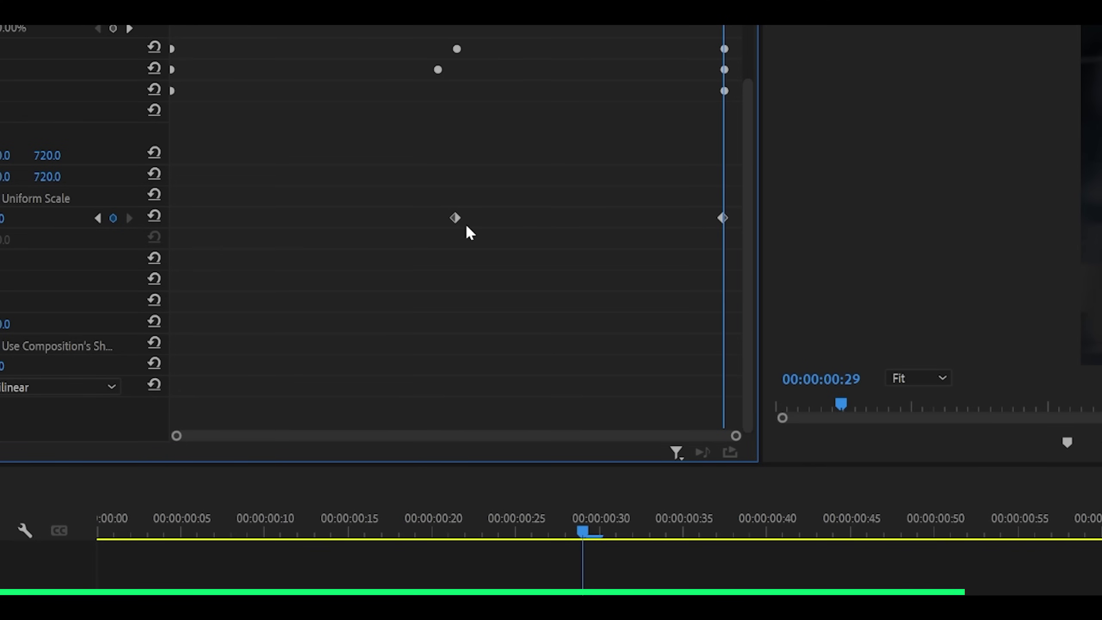
Apply Ease Out to the second Transform's Scale keyframe at 00:00:00:15 and play the sequence from the start
{"action": "right_click", "coordinate": [455, 217]}
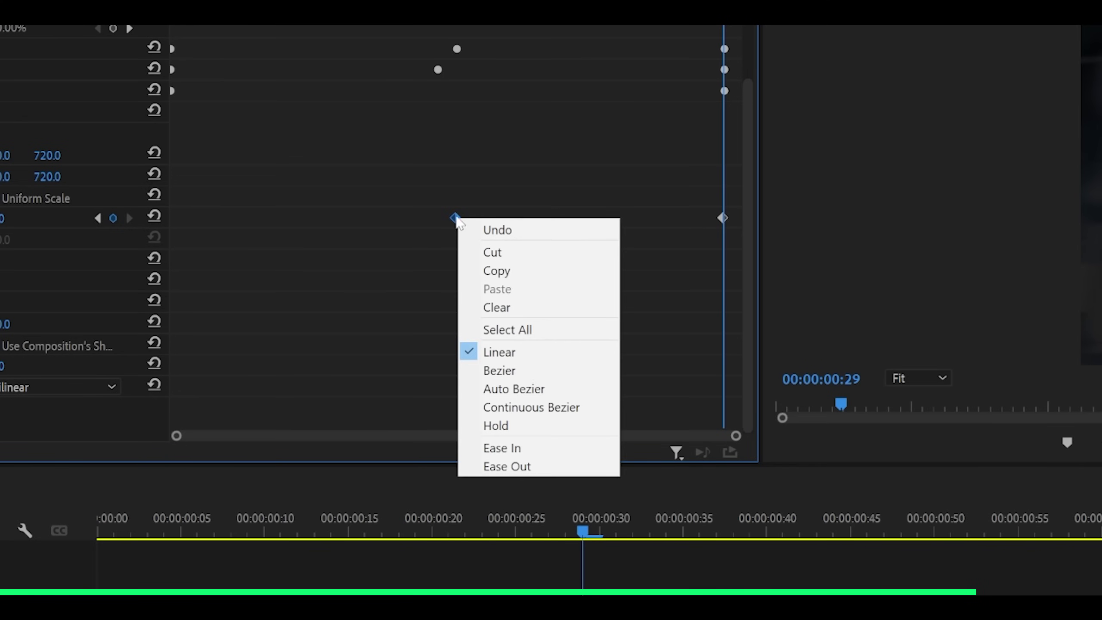
{"action": "left_click", "coordinate": [504, 467]}
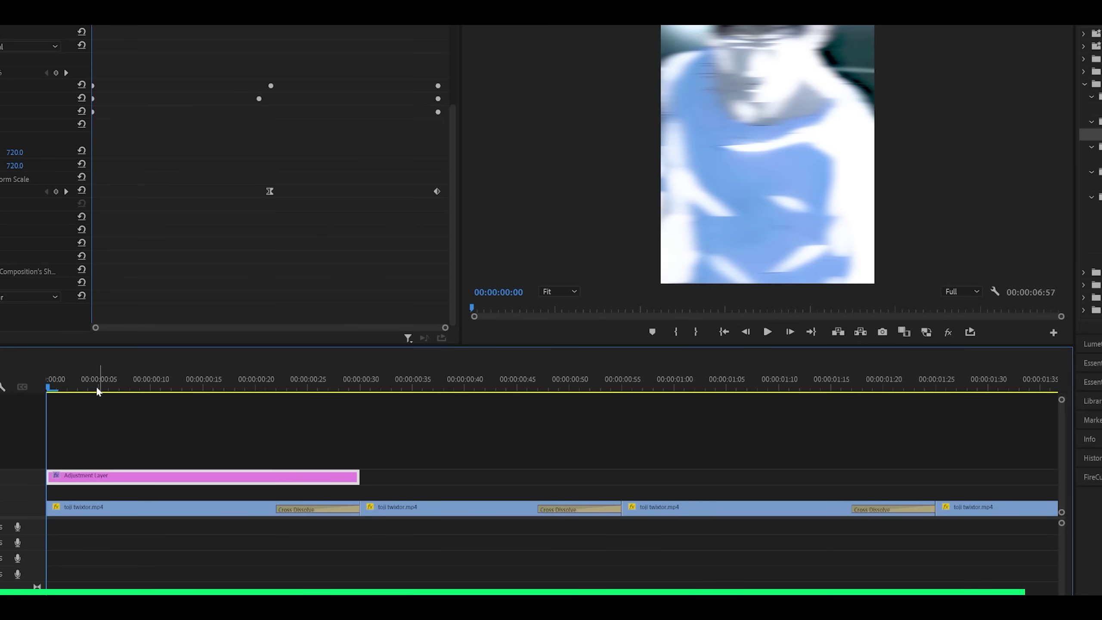
{"action": "key", "text": "space"}
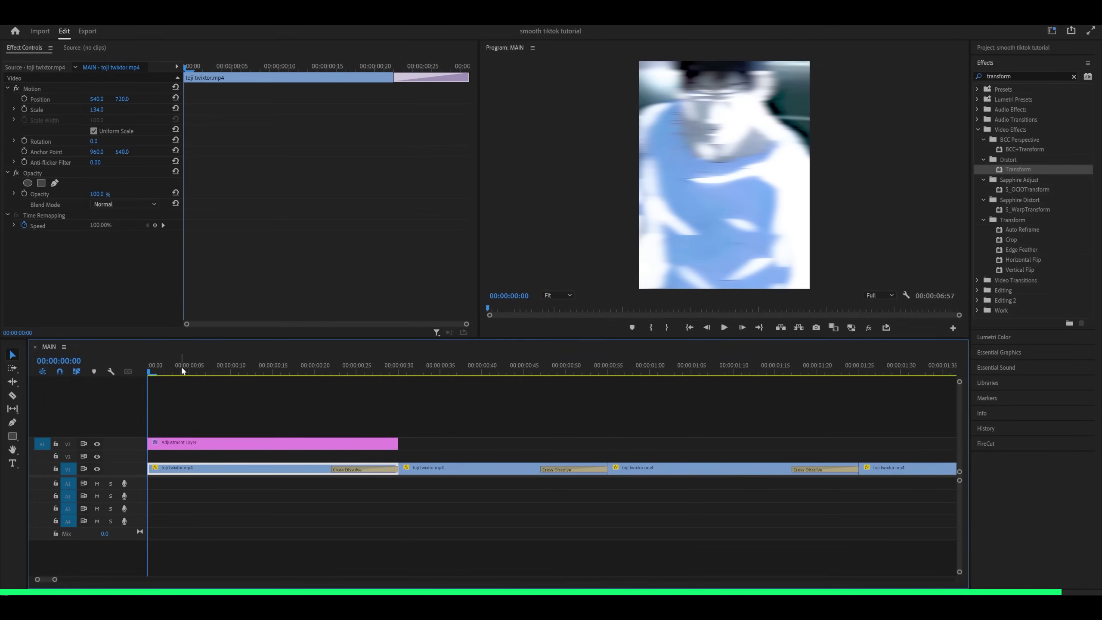
{"action": "key", "text": "space"}
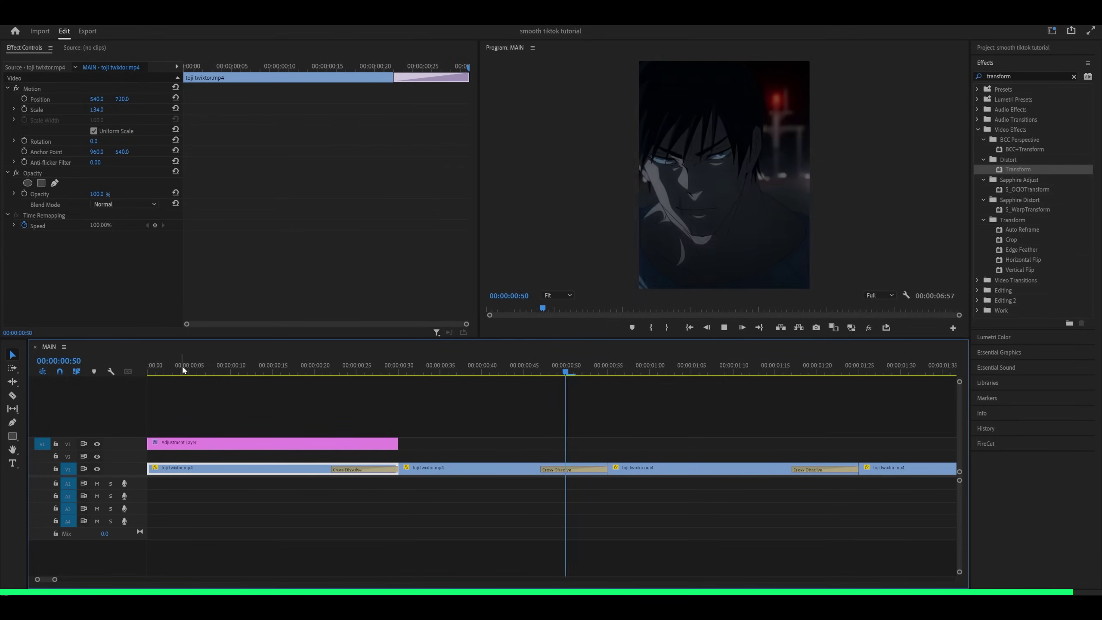
{"action": "key", "text": "Home"}
{"action": "key", "text": "space"}
{"action": "key", "text": "space"}
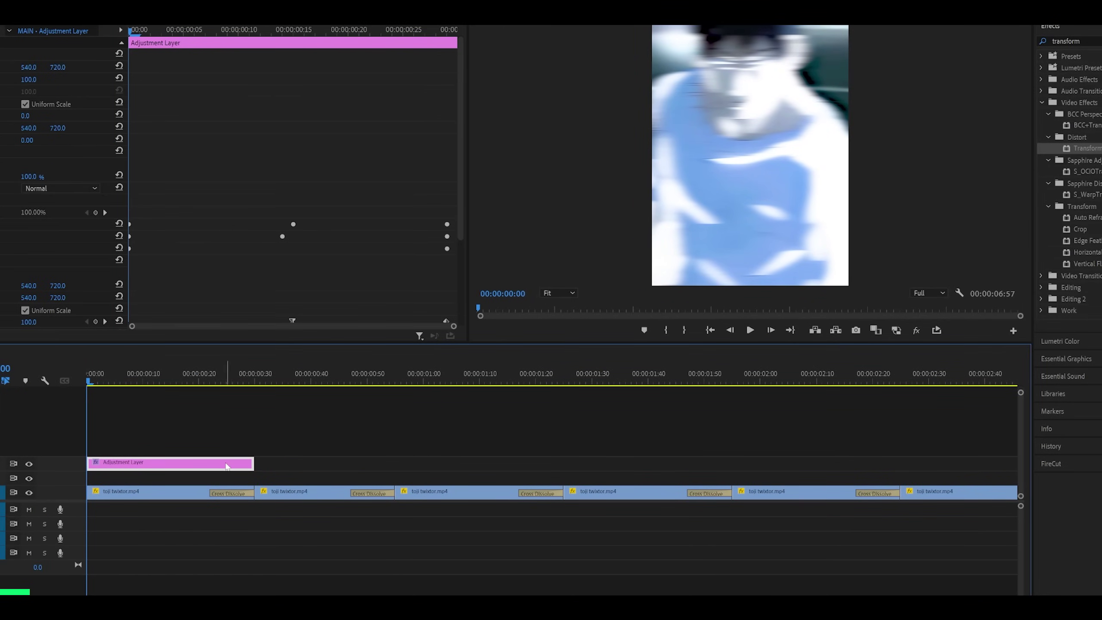
Duplicate the adjustment layer on V3 so the copy starts at 00:00:00:30 above the second clip
{"action": "scroll", "coordinate": [238, 457], "scroll_direction": "down", "scroll_amount": 3}
{"action": "scroll", "coordinate": [90, 440], "scroll_direction": "up", "scroll_amount": 5}
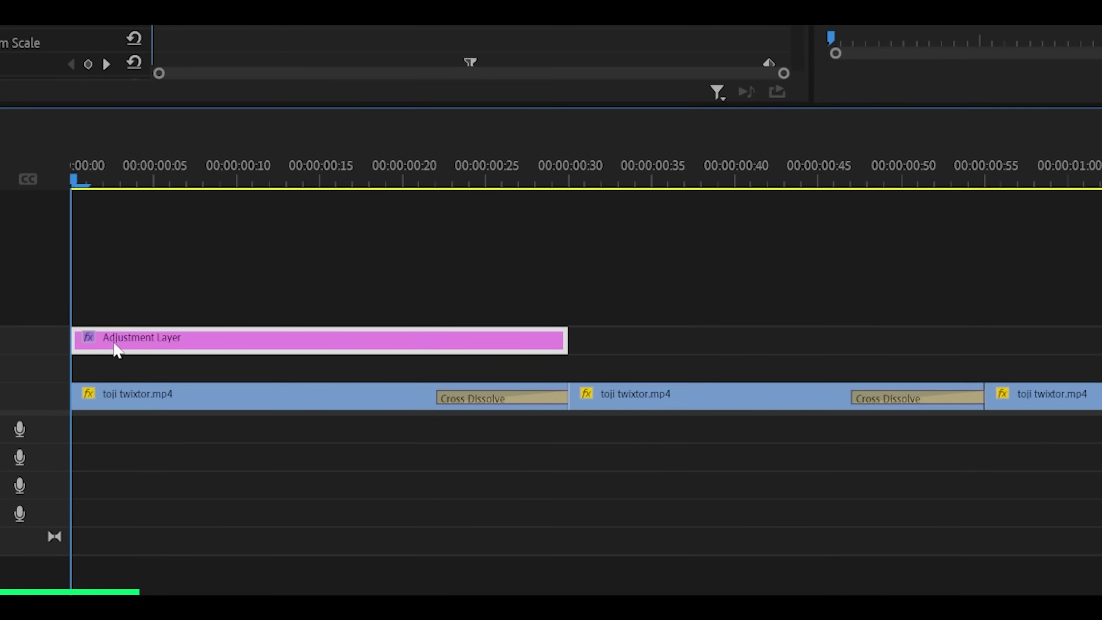
{"action": "left_click_drag", "start_coordinate": [114, 345], "coordinate": [620, 339]}
{"action": "left_click_drag", "start_coordinate": [351, 336], "coordinate": [351, 339]}
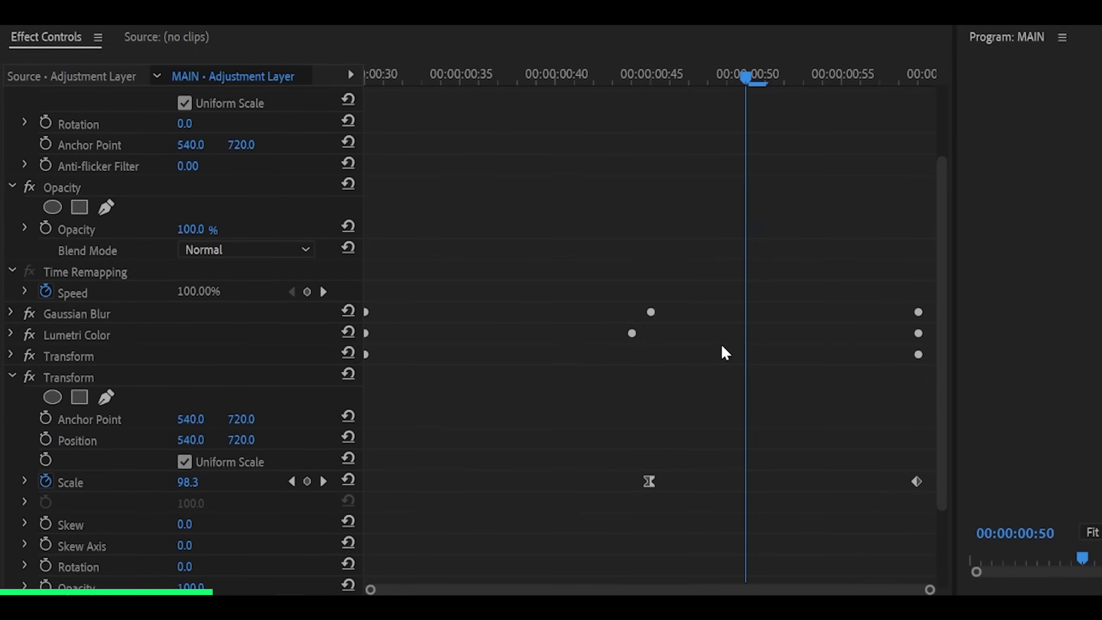
Move the copied layer's second Transform Scale keyframes earlier, to 00:00:00:42 and 00:00:00:54
{"action": "left_click_drag", "start_coordinate": [439, 163], "coordinate": [488, 304]}
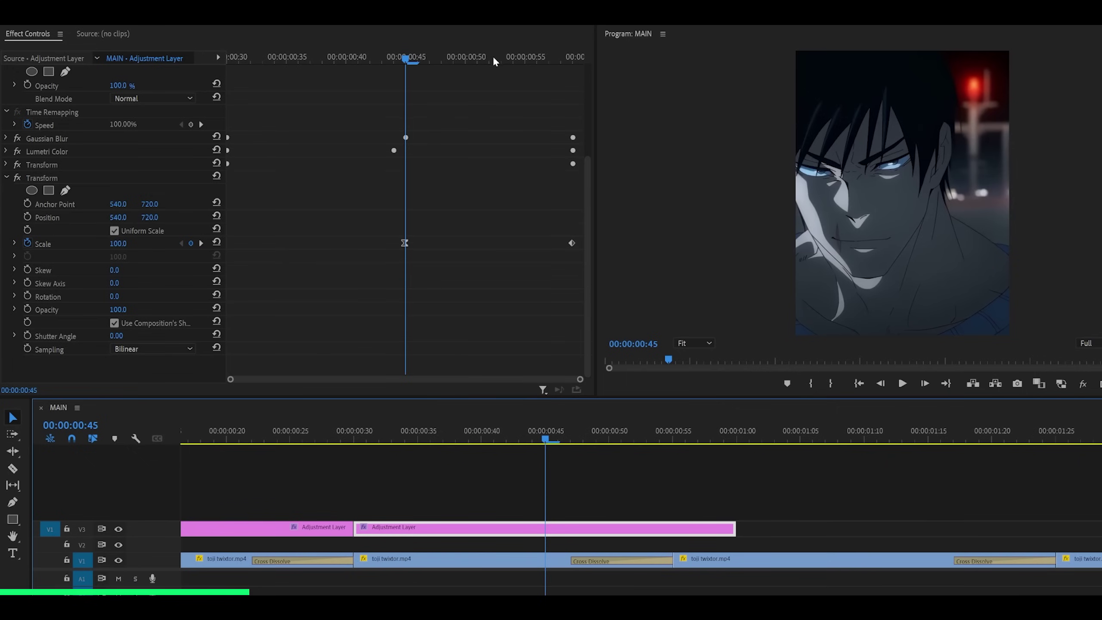
{"action": "left_click", "coordinate": [526, 56]}
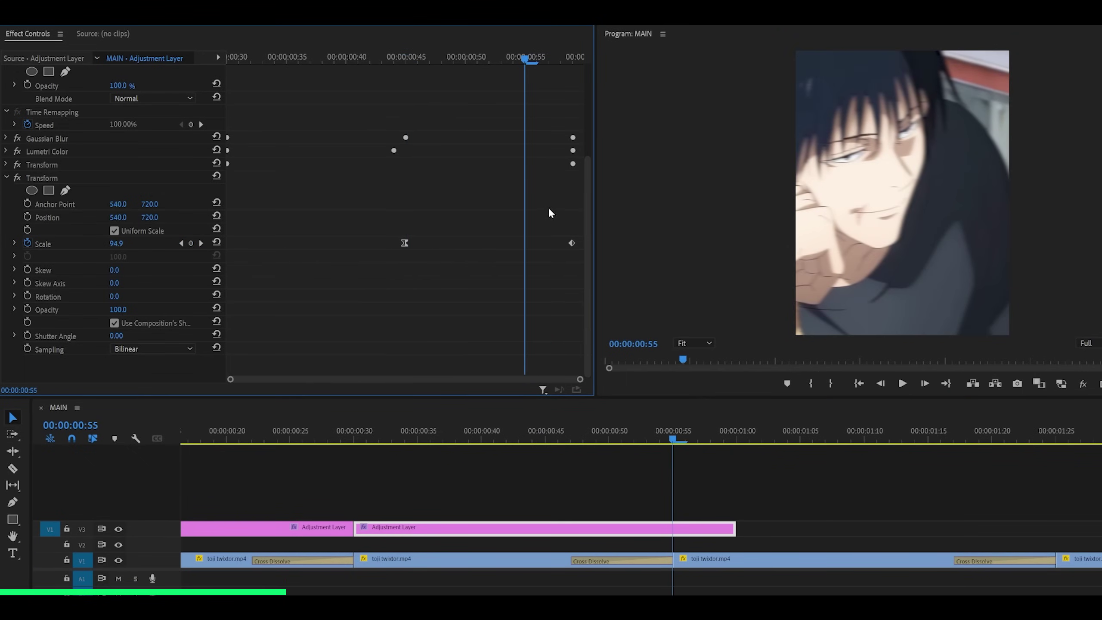
{"action": "left_click", "coordinate": [572, 244]}
{"action": "left_click_drag", "start_coordinate": [563, 117], "coordinate": [579, 191]}
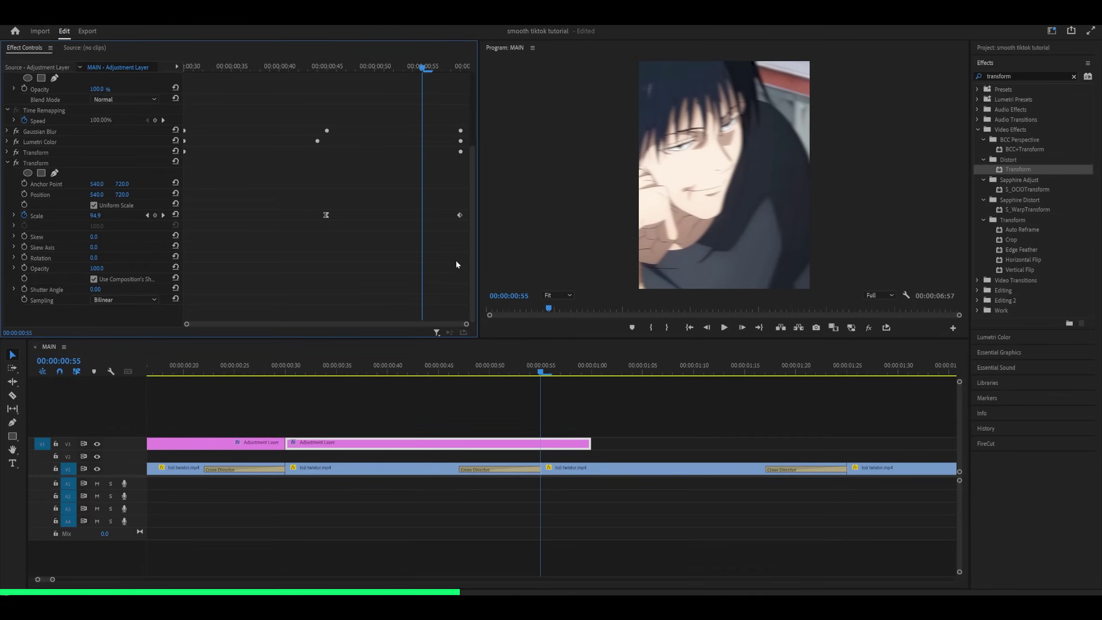
{"action": "key", "text": "Left"}
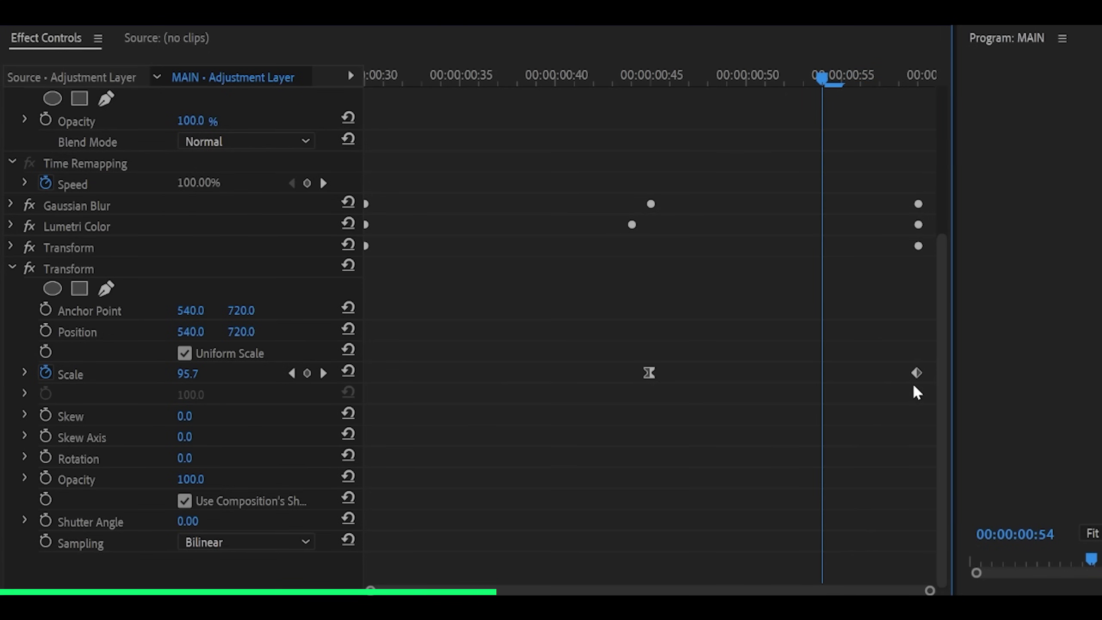
{"action": "left_click_drag", "start_coordinate": [917, 372], "coordinate": [822, 372]}
{"action": "left_click", "coordinate": [670, 75]}
{"action": "key", "text": "Left"}
{"action": "key", "text": "Left"}
{"action": "key", "text": "Left"}
{"action": "key", "text": "Left"}
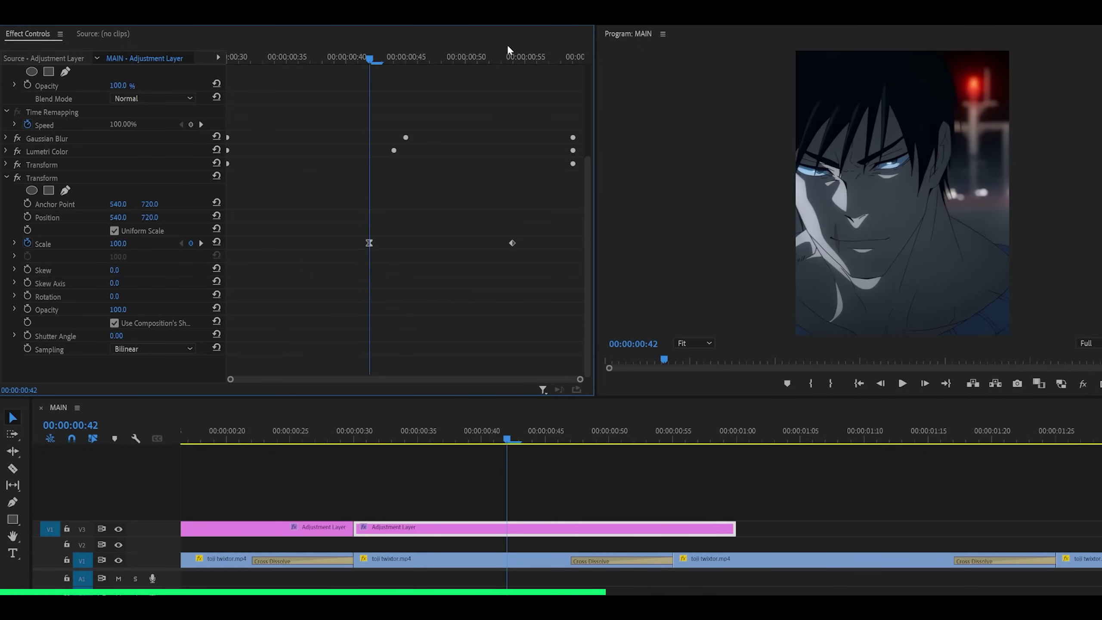
Move the ending Scale keyframe of the copied layer's first Transform effect to 00:00:00:54
{"action": "left_click", "coordinate": [512, 58]}
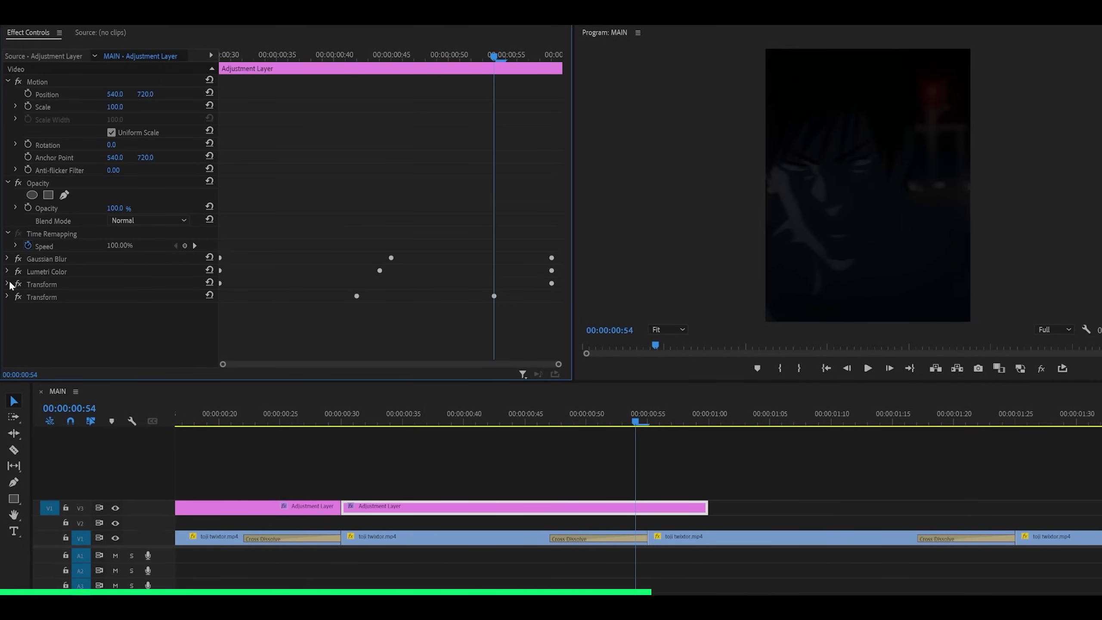
{"action": "left_click", "coordinate": [8, 284]}
{"action": "scroll", "coordinate": [473, 258], "scroll_direction": "down", "scroll_amount": 5}
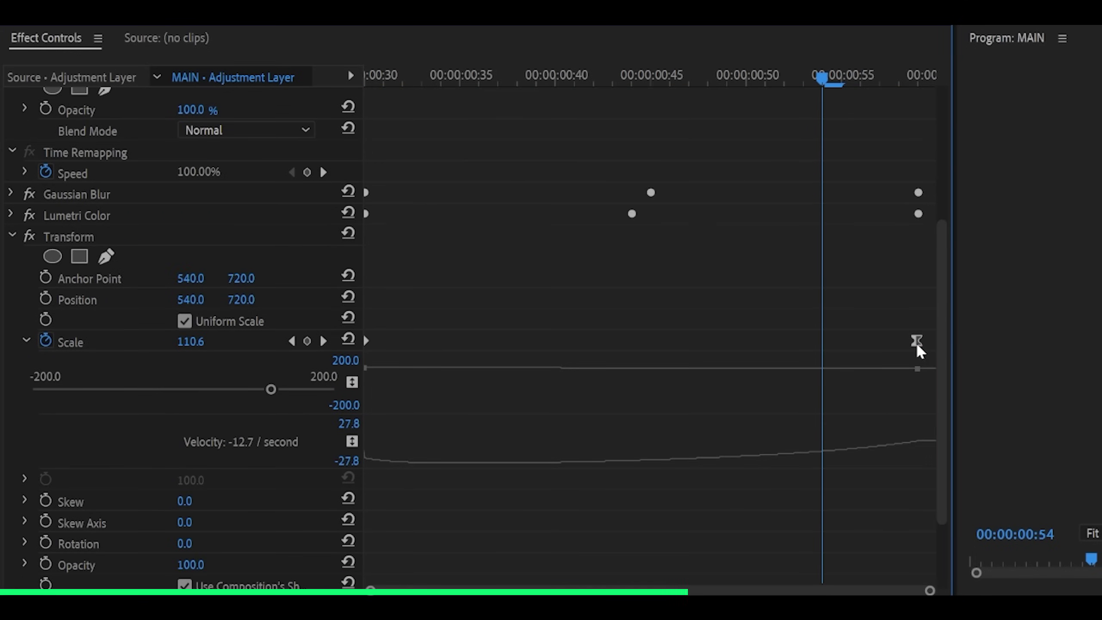
{"action": "left_click_drag", "start_coordinate": [550, 215], "coordinate": [498, 215]}
{"action": "left_click", "coordinate": [12, 236]}
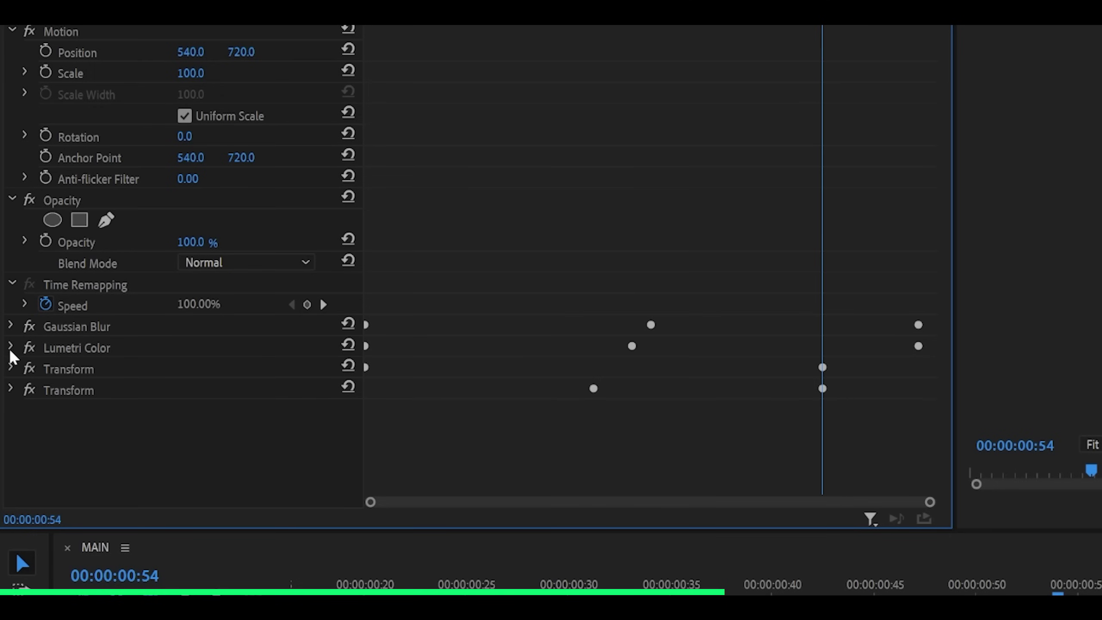
Move the copied layer's ending Lumetri Color keyframe to 00:00:00:54
{"action": "left_click", "coordinate": [12, 434]}
{"action": "scroll", "coordinate": [743, 177], "scroll_direction": "down", "scroll_amount": 5}
{"action": "left_click_drag", "start_coordinate": [915, 399], "coordinate": [822, 399]}
{"action": "scroll", "coordinate": [849, 315], "scroll_direction": "up", "scroll_amount": 2}
{"action": "left_click", "coordinate": [12, 166]}
Move the copied layer's ending Gaussian Blur Blurriness keyframe to 00:00:00:54
{"action": "left_click", "coordinate": [10, 326]}
{"action": "scroll", "coordinate": [651, 248], "scroll_direction": "down", "scroll_amount": 3}
{"action": "left_click_drag", "start_coordinate": [926, 249], "coordinate": [824, 239]}
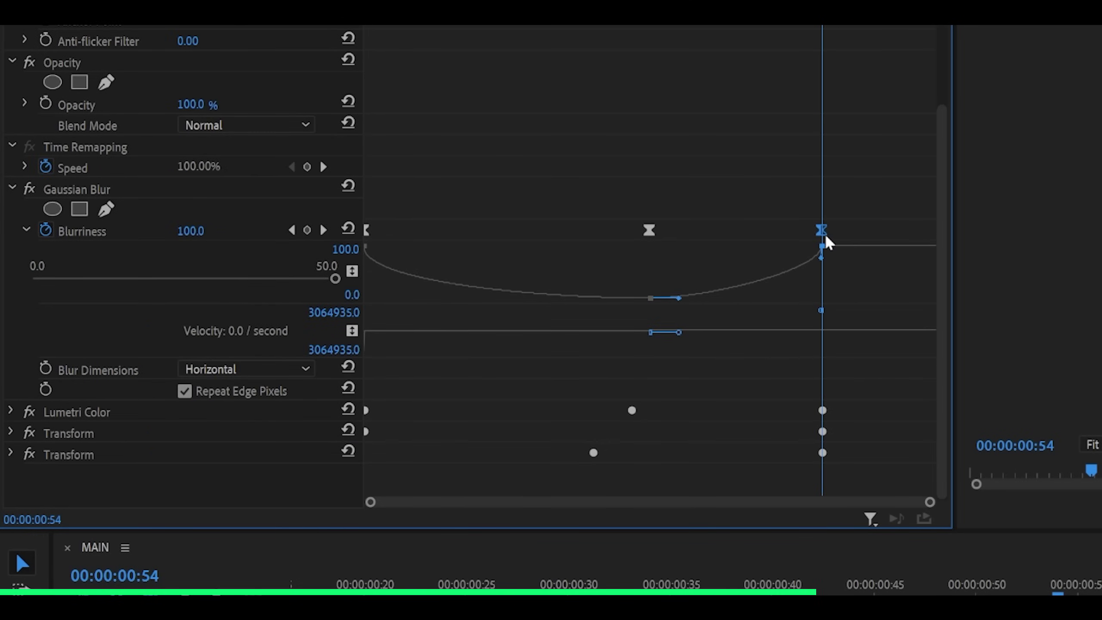
{"action": "left_click", "coordinate": [12, 190]}
Trim the second adjustment layer's end to the second clip's end at 00:00:00:55 and play the transition
{"action": "left_click_drag", "start_coordinate": [622, 469], "coordinate": [533, 466]}
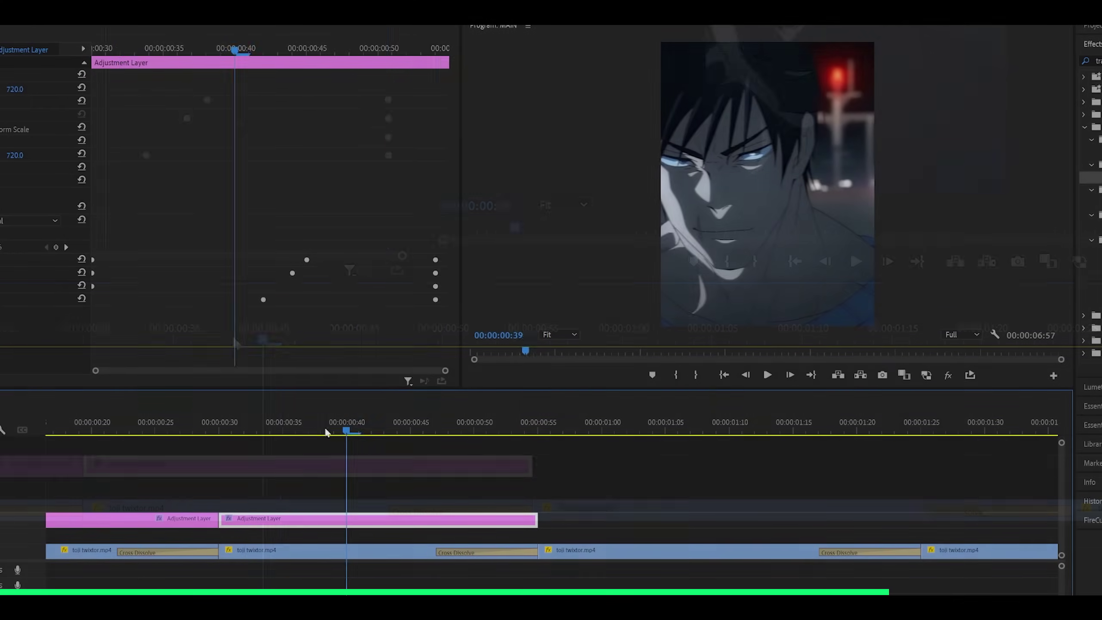
{"action": "left_click_drag", "start_coordinate": [327, 433], "coordinate": [261, 428]}
{"action": "key", "text": "space"}
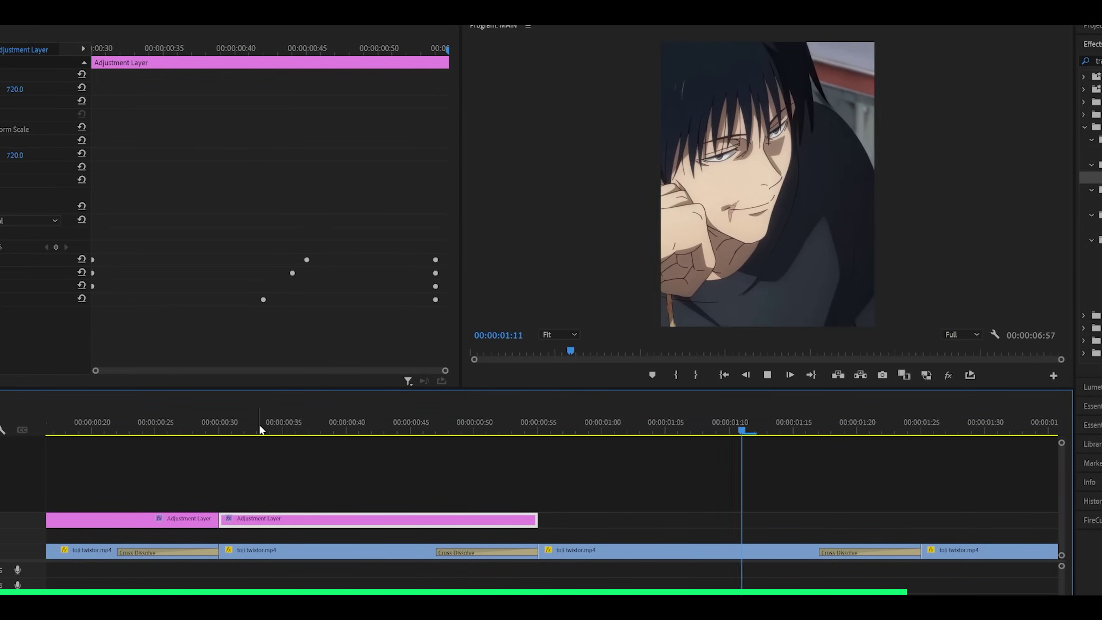
Copy the adjustment layer over each of the remaining clips and play the sequence
{"action": "left_click_drag", "start_coordinate": [322, 430], "coordinate": [403, 429]}
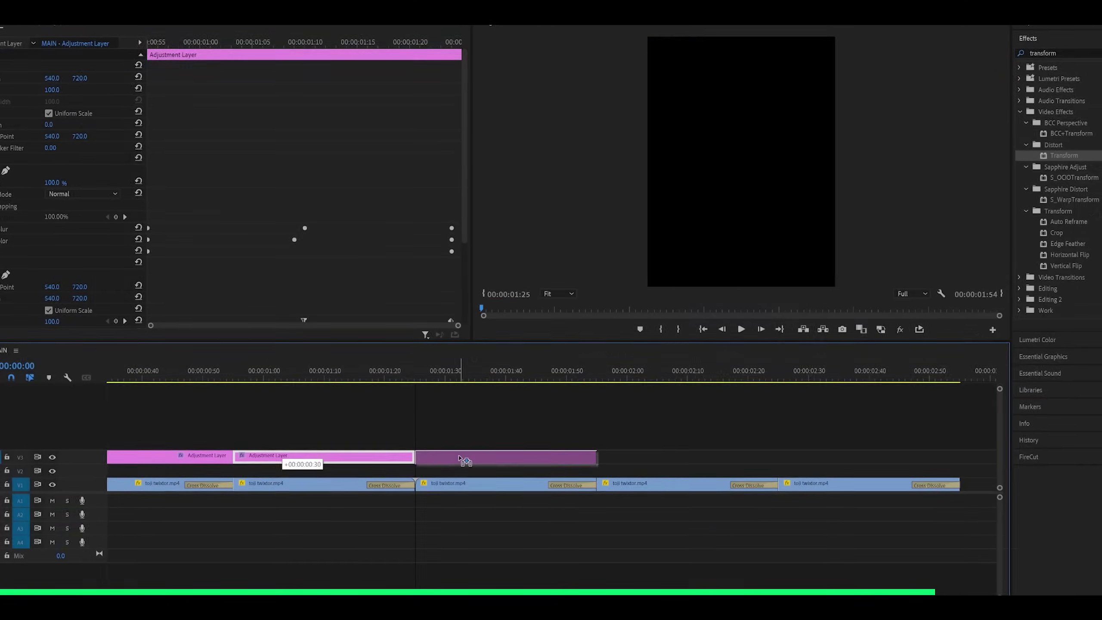
{"action": "left_click_drag", "start_coordinate": [434, 456], "coordinate": [624, 456]}
{"action": "scroll", "coordinate": [593, 420], "scroll_direction": "down", "scroll_amount": 4}
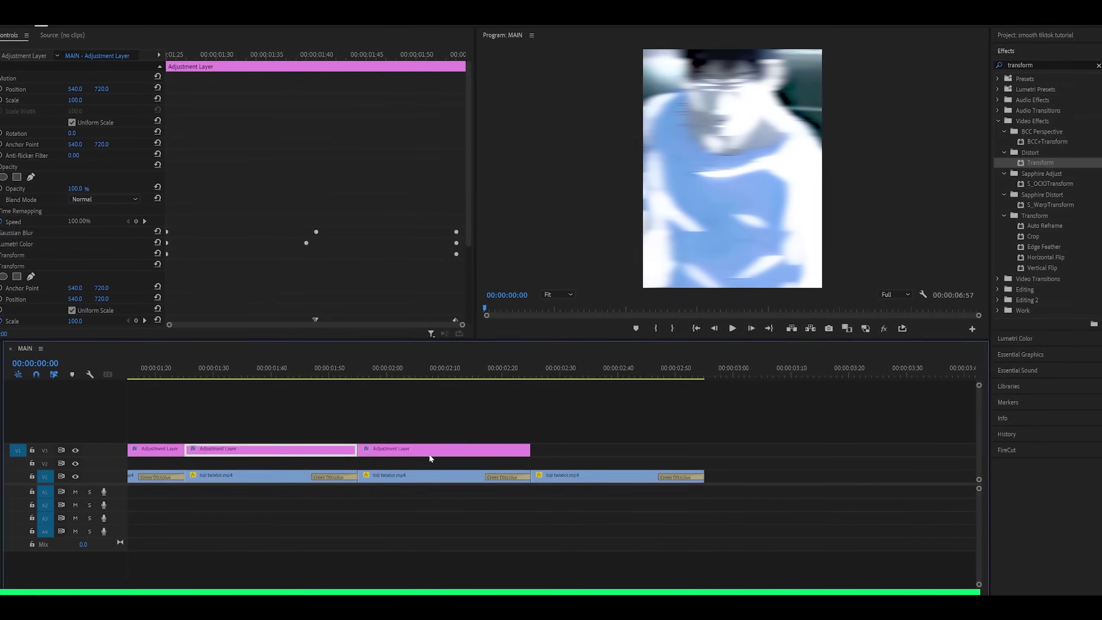
{"action": "left_click_drag", "start_coordinate": [422, 457], "coordinate": [487, 452]}
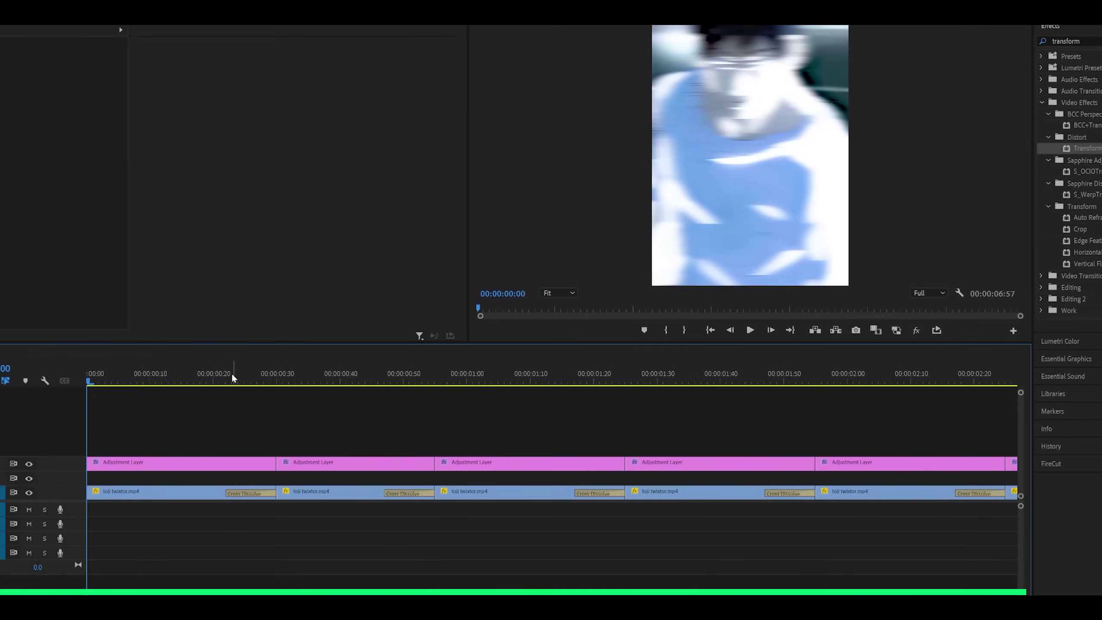
{"action": "key", "text": "space"}
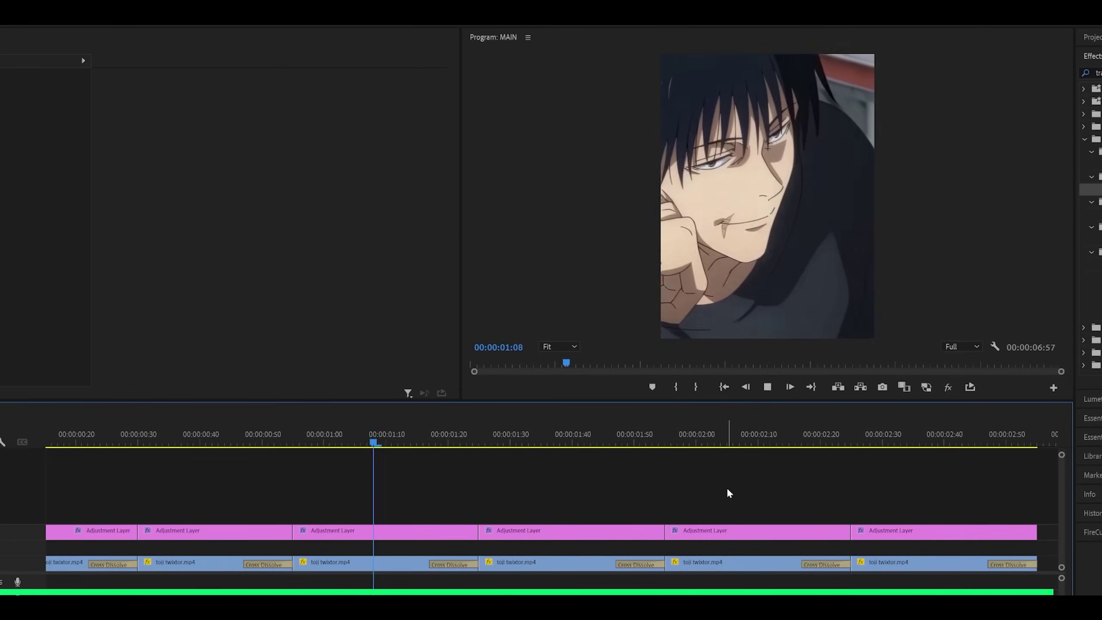
{"action": "scroll", "coordinate": [728, 488], "scroll_direction": "up", "scroll_amount": 1}
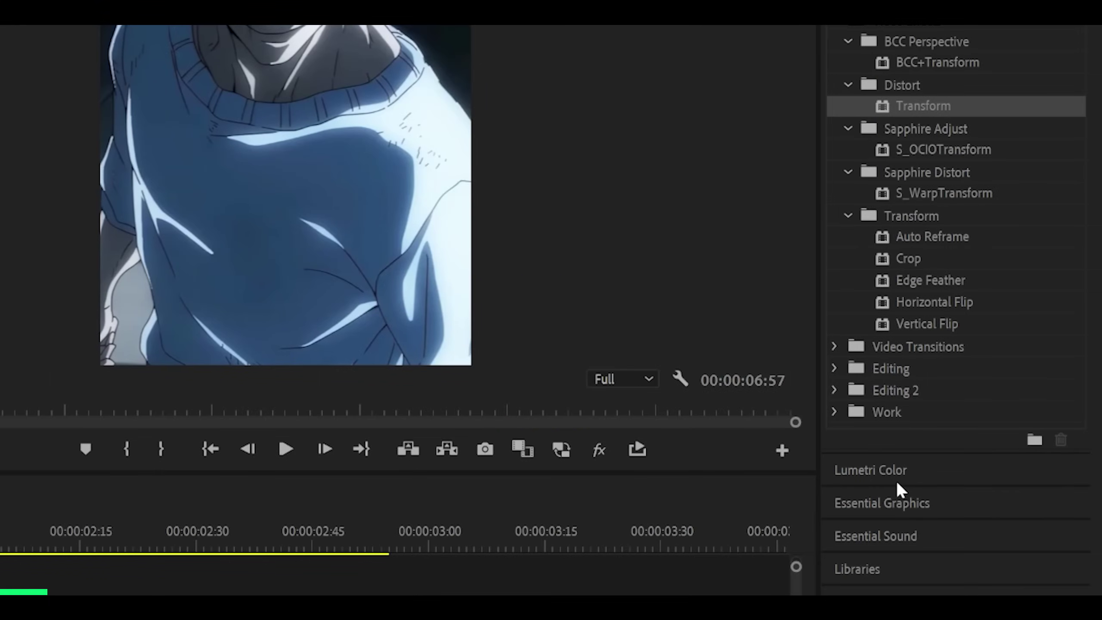
Raise the first clip's Lumetri Color Contrast to 100 and check the grade in the enlarged program view
{"action": "left_click", "coordinate": [897, 478]}
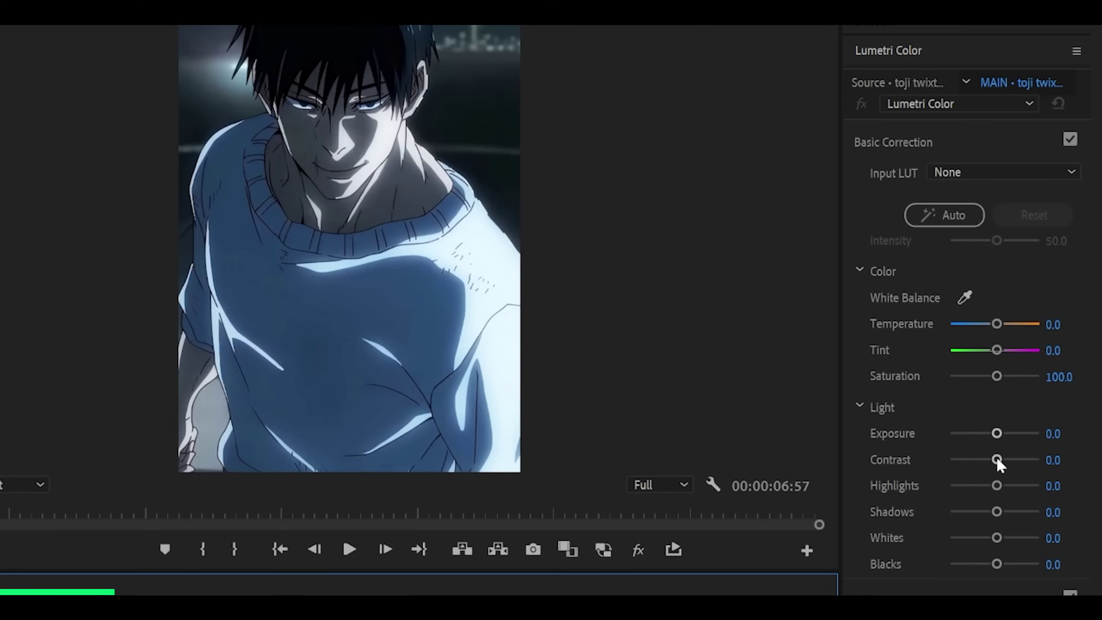
{"action": "left_click_drag", "start_coordinate": [997, 459], "coordinate": [1051, 458]}
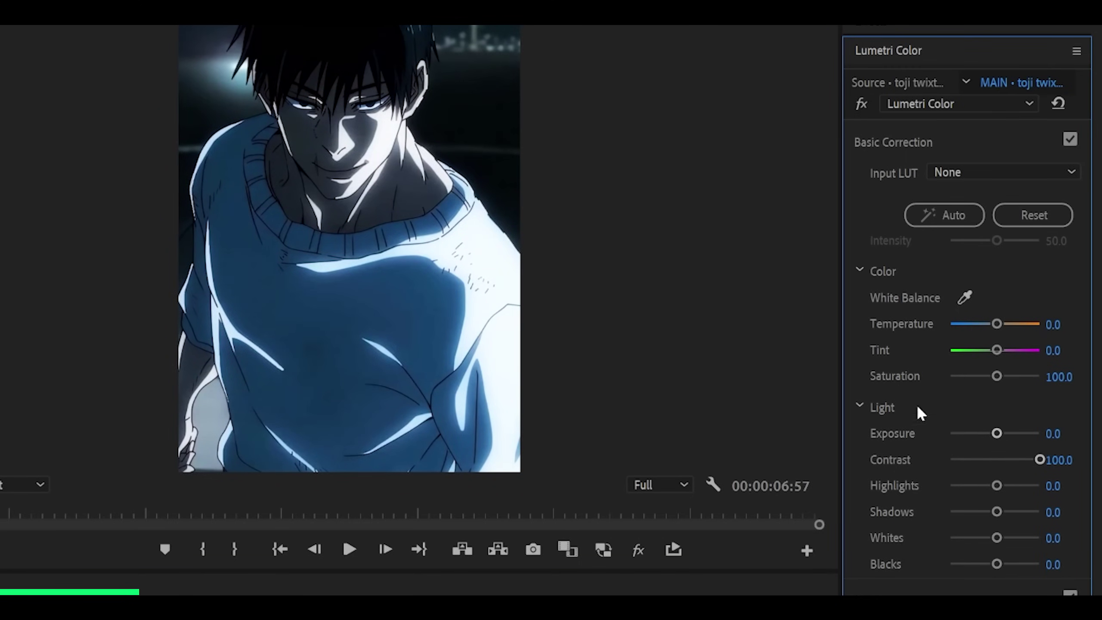
{"action": "key", "text": "grave"}
{"action": "key", "text": "grave"}
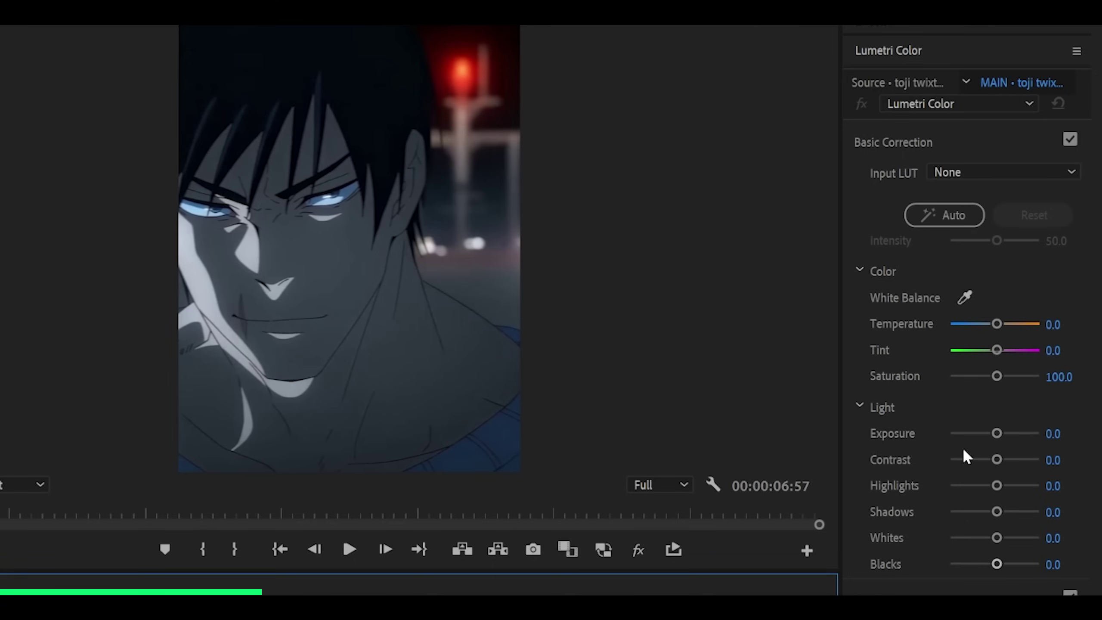
Raise the second clip's Lumetri Contrast to about 75.6, check it enlarged, and shift its Temperature toward blue
{"action": "left_click_drag", "start_coordinate": [997, 460], "coordinate": [1072, 469]}
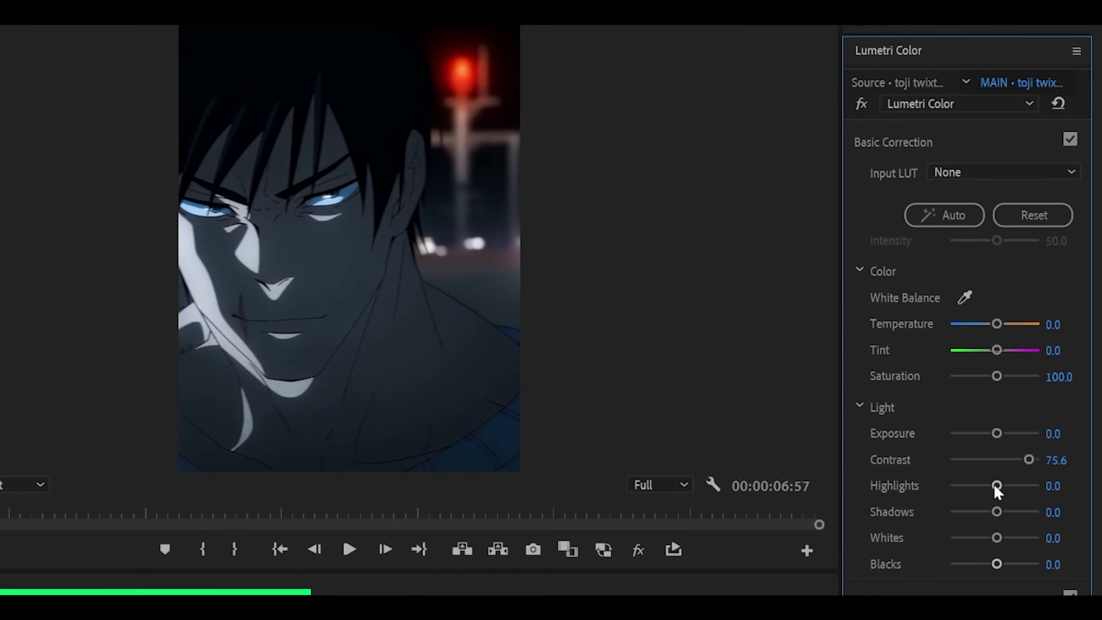
{"action": "key", "text": "grave"}
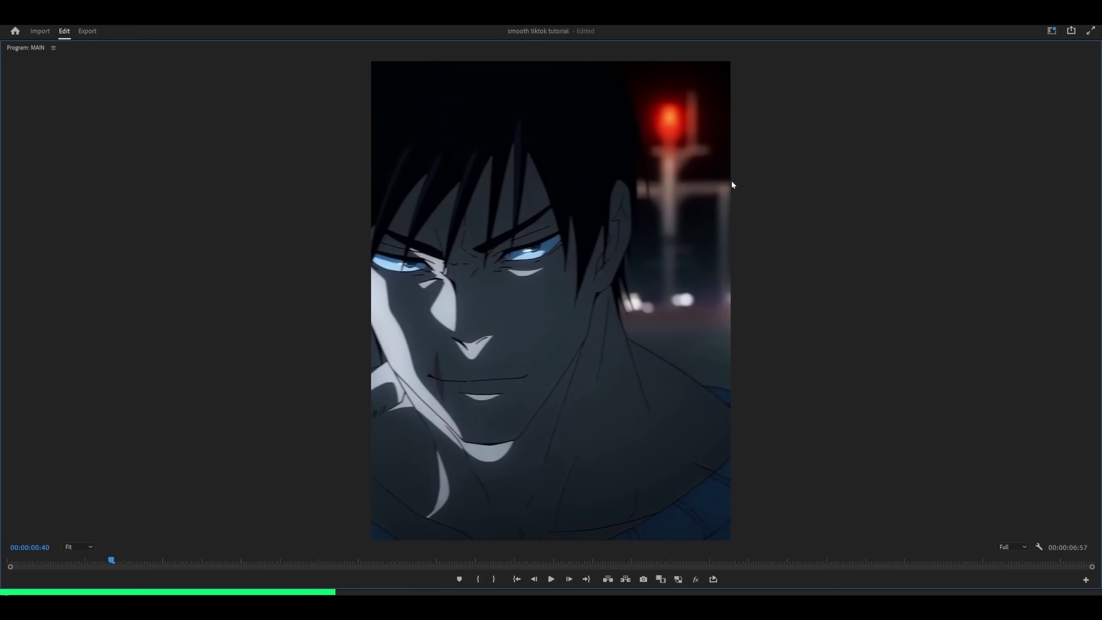
{"action": "key", "text": "grave"}
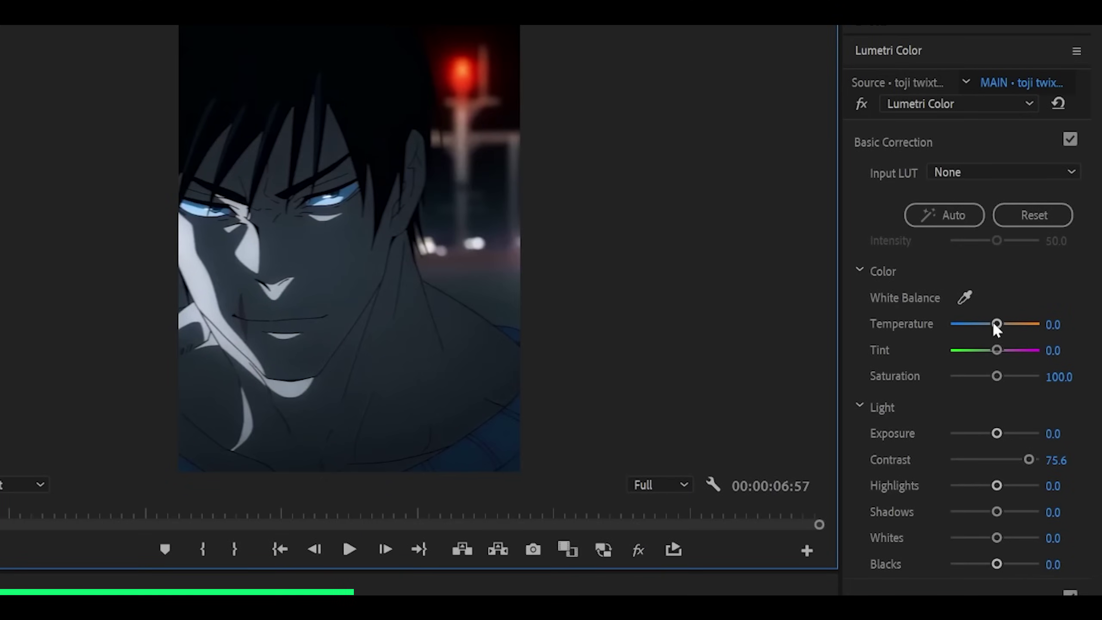
{"action": "left_click_drag", "start_coordinate": [996, 325], "coordinate": [956, 326]}
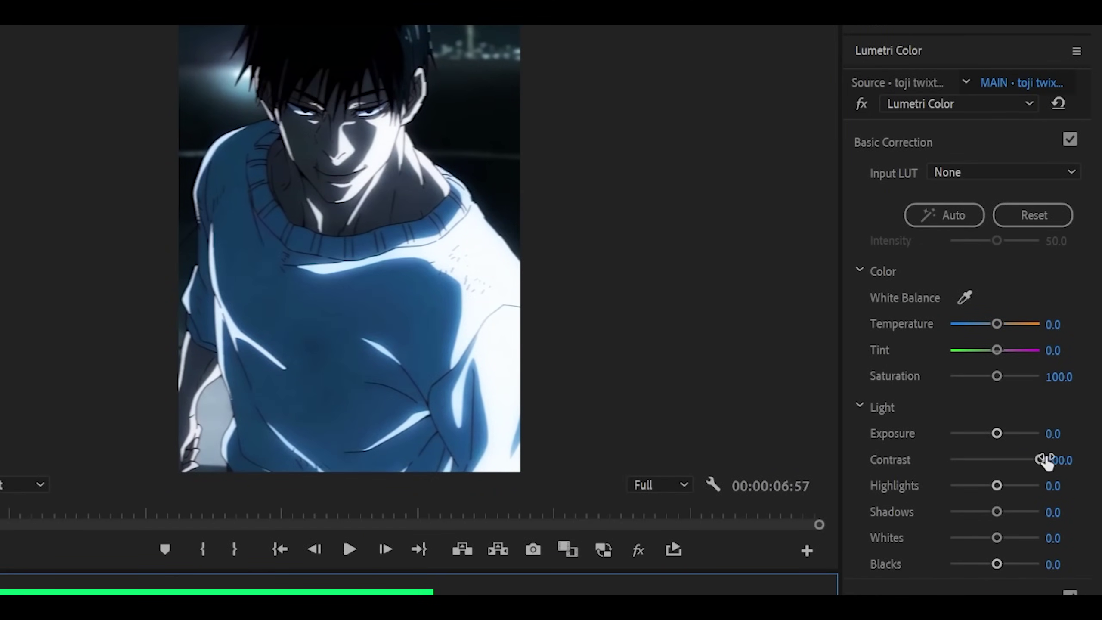
Set the first clip's Lumetri Contrast to 75 and shift its Temperature toward blue
{"action": "left_click", "coordinate": [1059, 461]}
{"action": "type", "text": "75"}
{"action": "key", "text": "Return"}
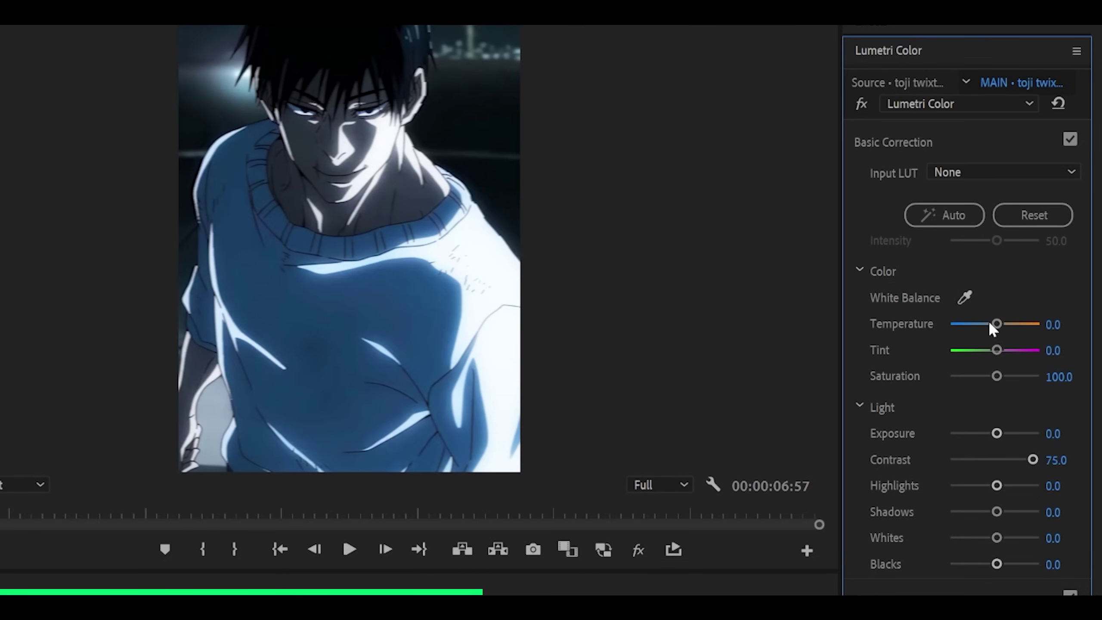
{"action": "left_click_drag", "start_coordinate": [991, 323], "coordinate": [968, 324]}
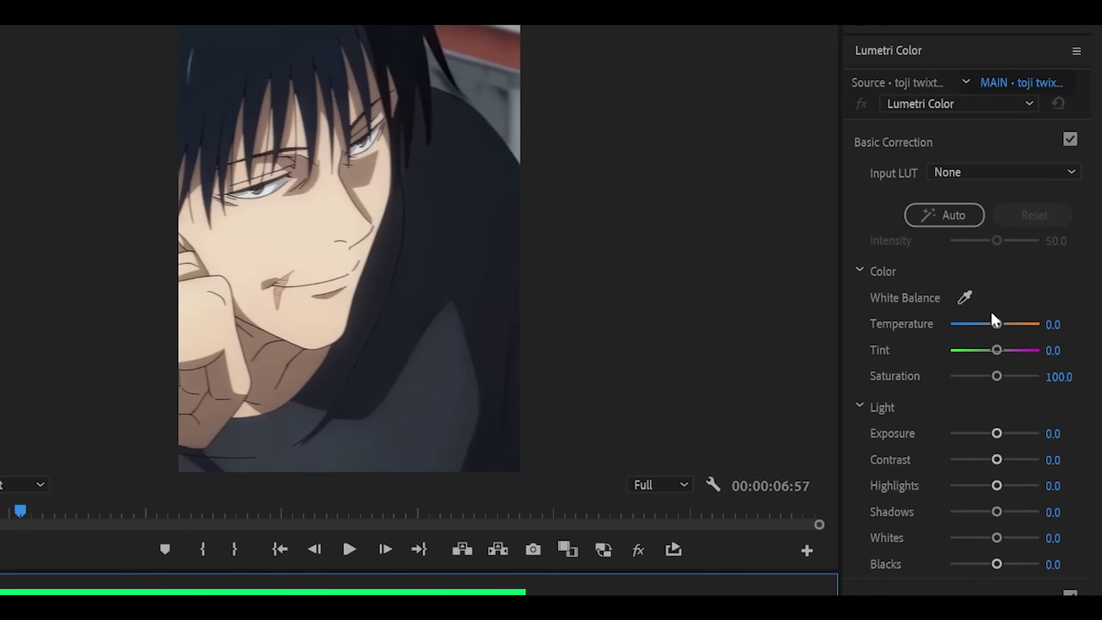
Cool the third clip's Lumetri Temperature to about -60 and adjust its Light settings
{"action": "left_click_drag", "start_coordinate": [994, 322], "coordinate": [972, 330]}
{"action": "double_click", "coordinate": [1024, 323]}
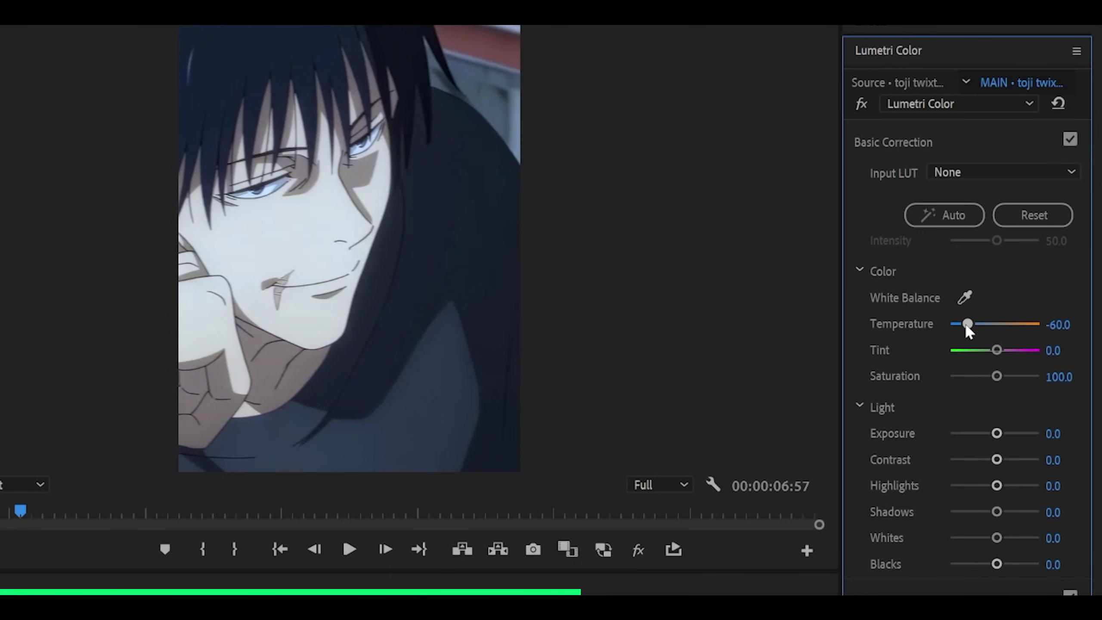
{"action": "left_click_drag", "start_coordinate": [1005, 462], "coordinate": [985, 517]}
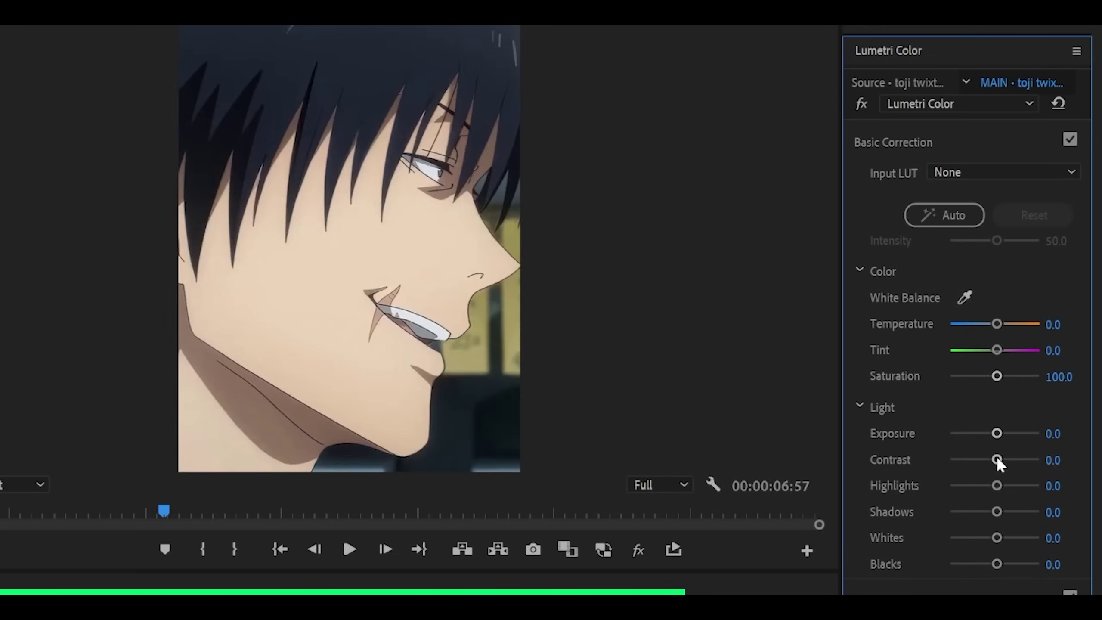
Grade the fifth clip with Contrast about 46.7, Highlights about -15.6, Temperature about -55.6 and slightly lower Shadows
{"action": "left_click_drag", "start_coordinate": [997, 459], "coordinate": [988, 486]}
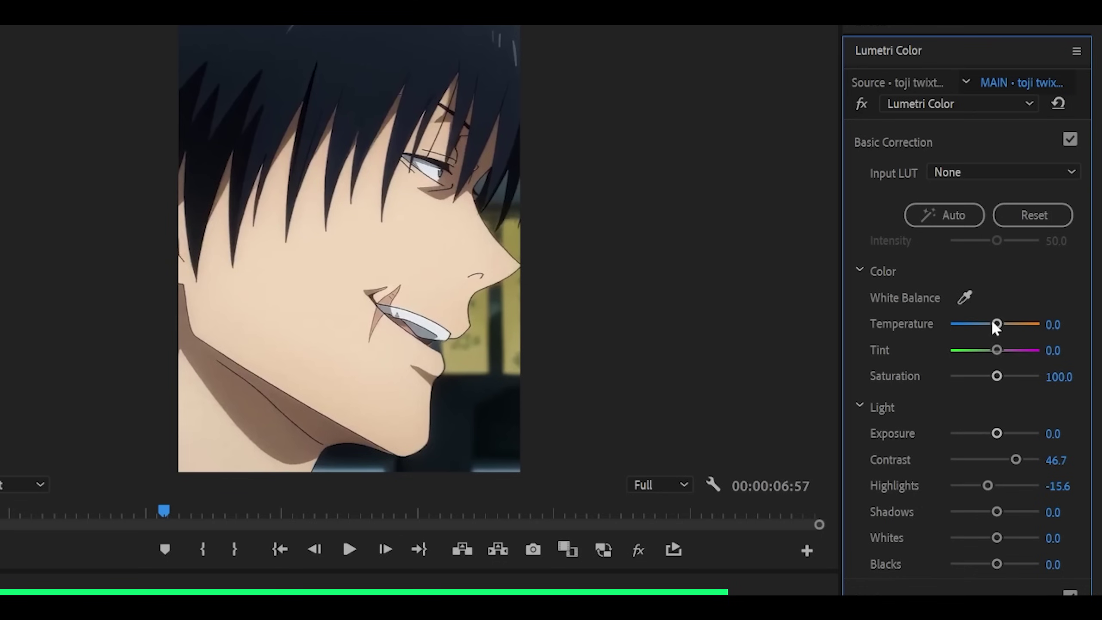
{"action": "left_click_drag", "start_coordinate": [994, 324], "coordinate": [970, 324]}
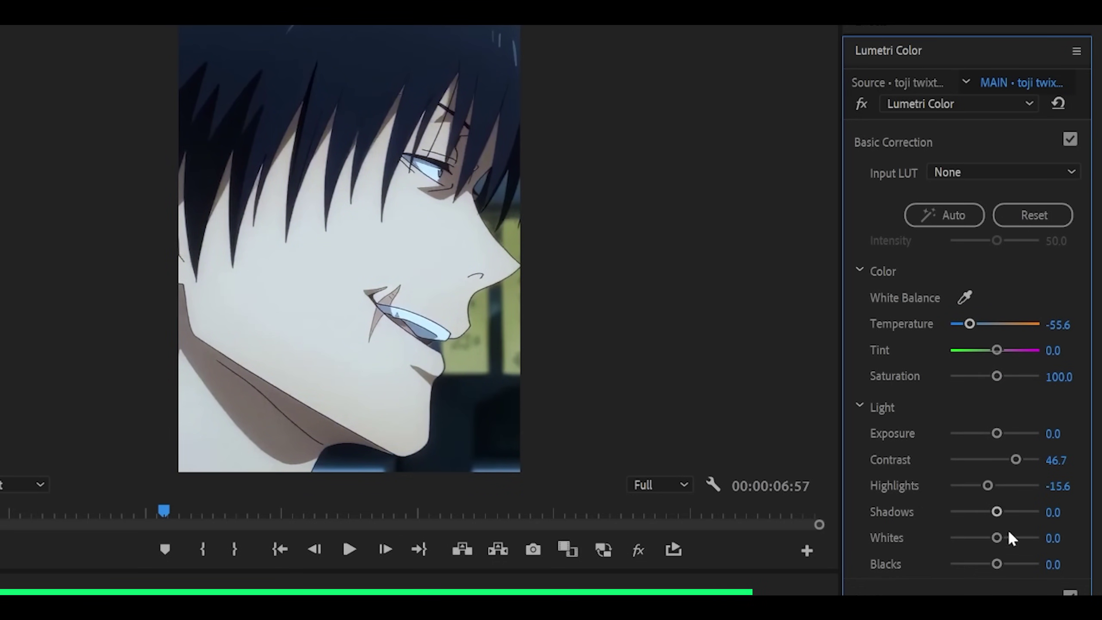
{"action": "left_click_drag", "start_coordinate": [997, 513], "coordinate": [984, 513]}
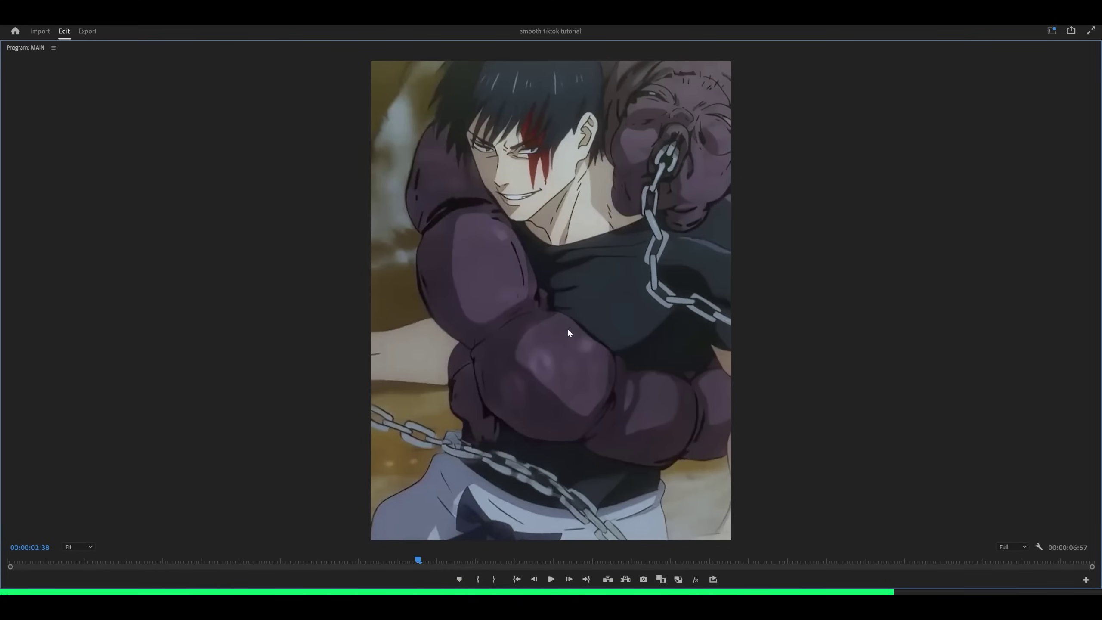
Set the sixth clip's Lumetri Exposure to 1.0
{"action": "key", "text": "grave"}
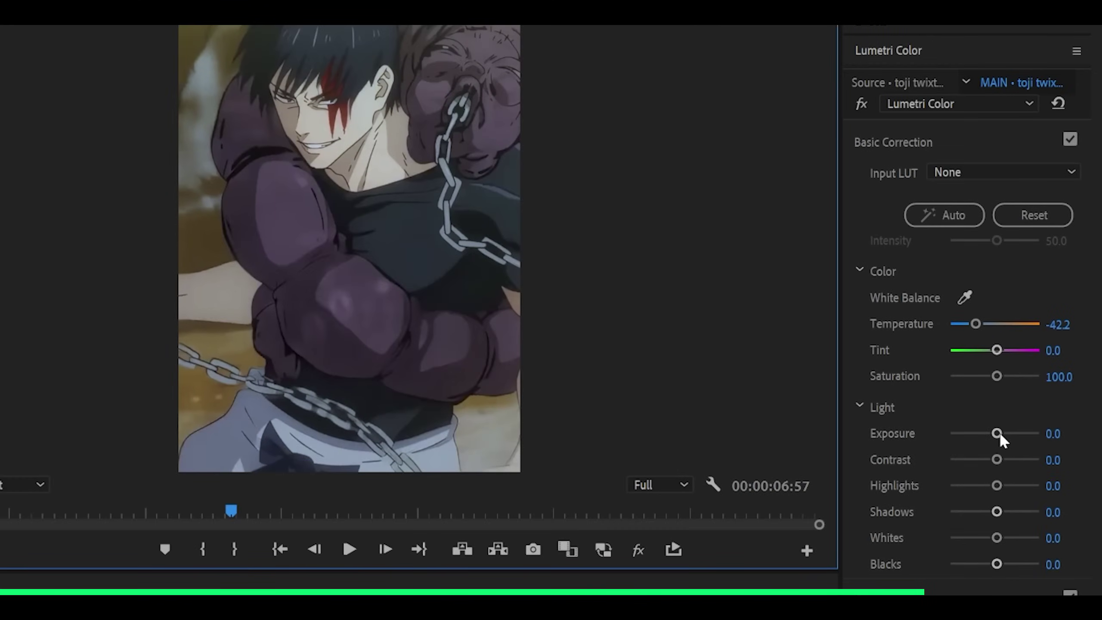
{"action": "left_click_drag", "start_coordinate": [997, 433], "coordinate": [1008, 436]}
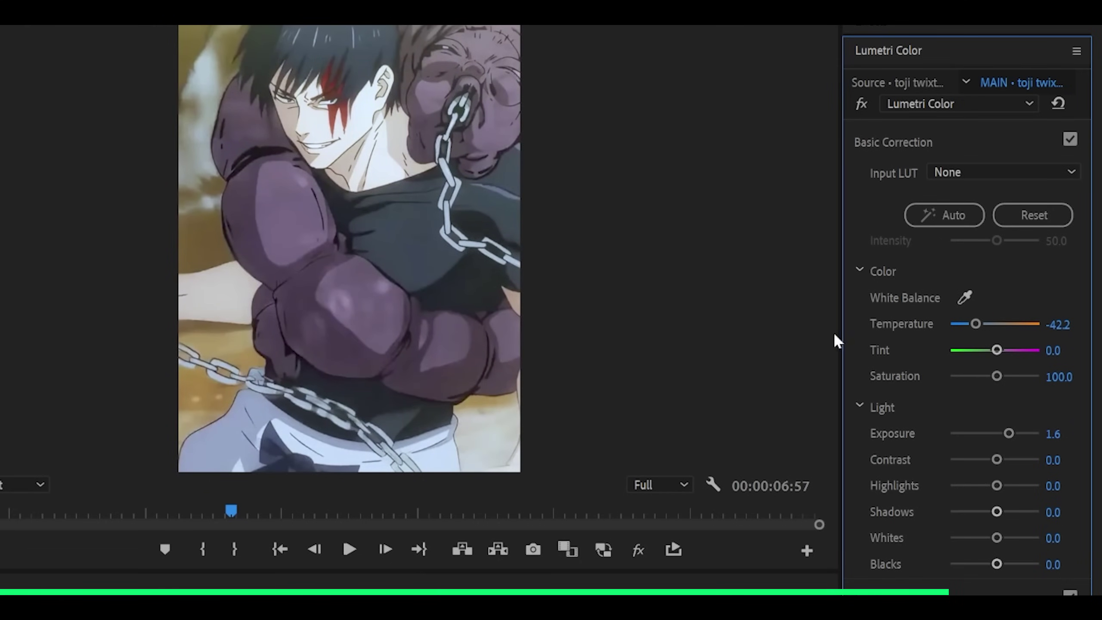
{"action": "left_click", "coordinate": [1057, 433]}
{"action": "type", "text": "1"}
{"action": "key", "text": "Return"}
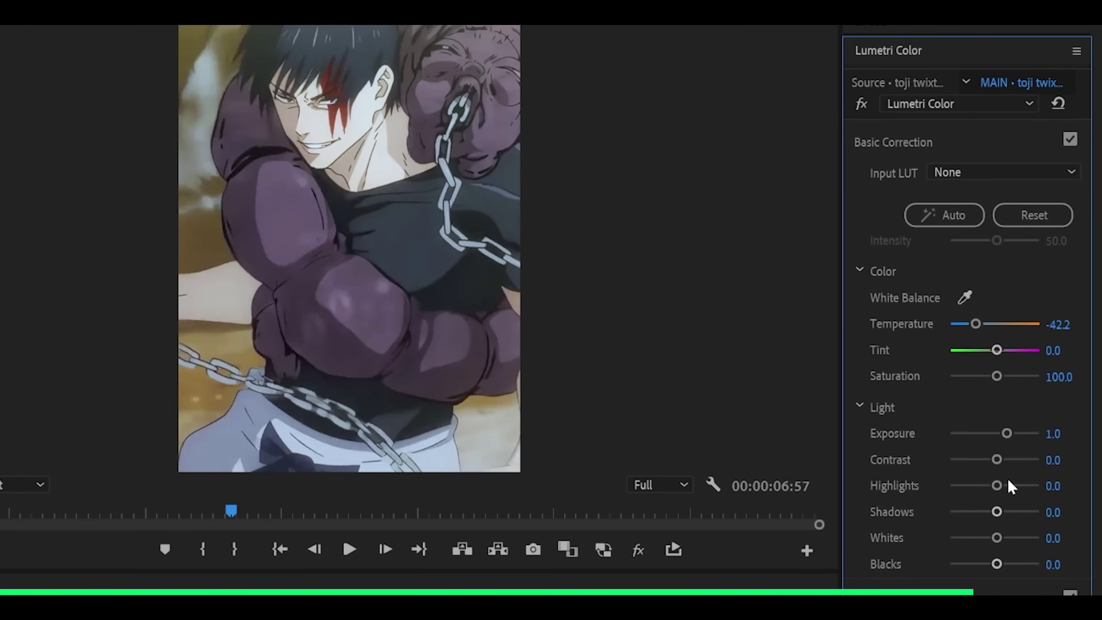
Lower the sixth clip's Highlights and Shadows slightly, raise its Contrast a little, and check the grade enlarged
{"action": "left_click_drag", "start_coordinate": [999, 489], "coordinate": [987, 516]}
{"action": "left_click_drag", "start_coordinate": [997, 460], "coordinate": [1008, 460]}
{"action": "key", "text": "grave"}
{"action": "key", "text": "grave"}
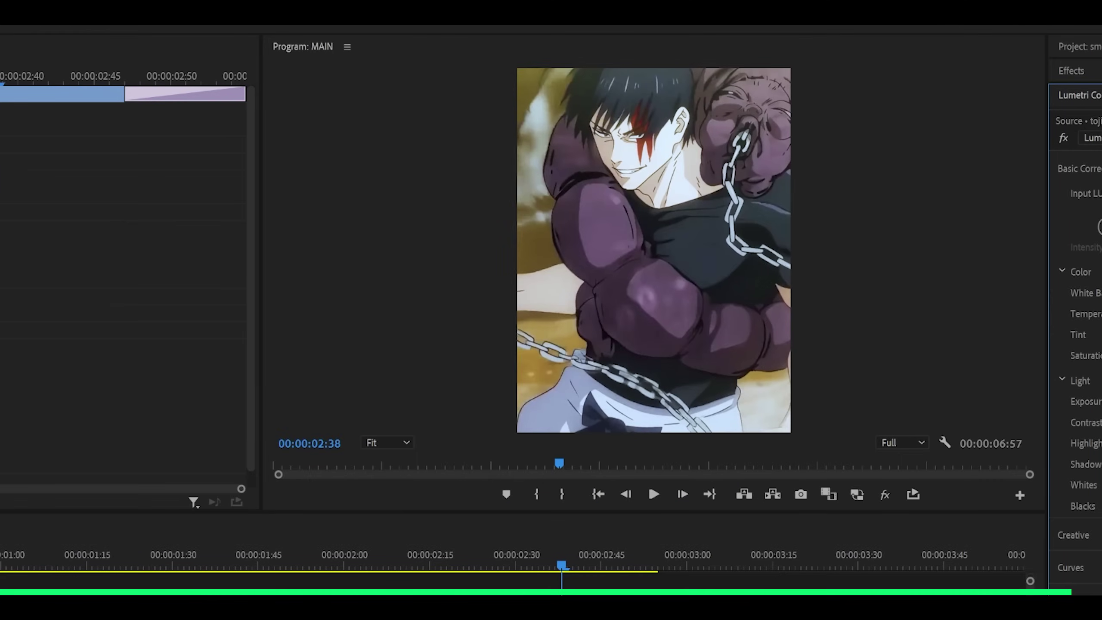